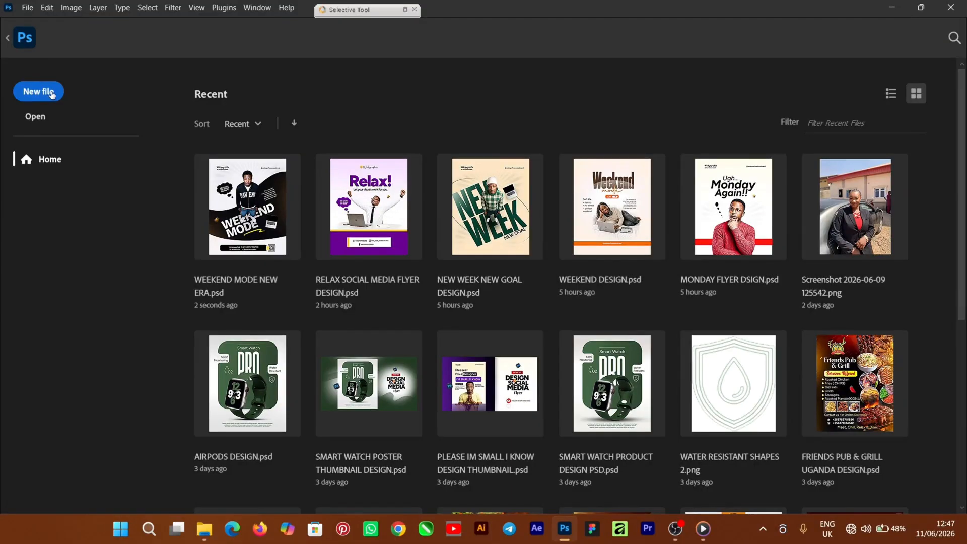
Create a new 4 x 5 in document at 300 ppi named WEEKEND MODE DESIGN
{"action": "left_click", "coordinate": [52, 94]}
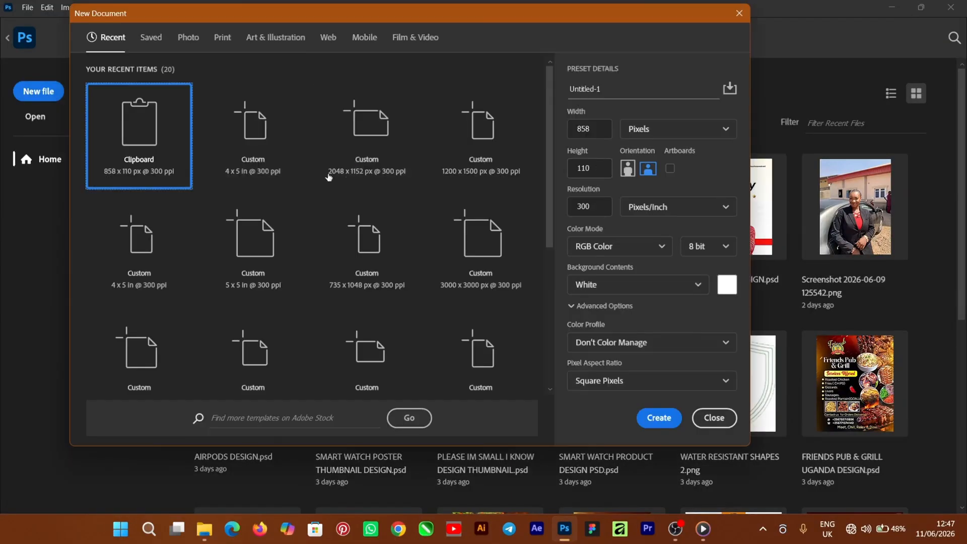
{"action": "left_click", "coordinate": [253, 148]}
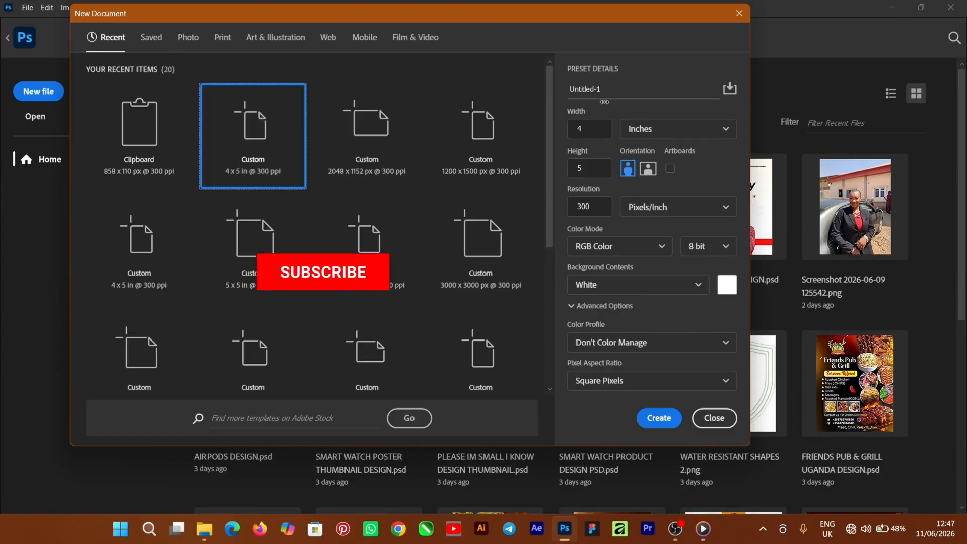
{"action": "left_click_drag", "start_coordinate": [607, 89], "coordinate": [538, 92]}
{"action": "type", "text": "WEEKEND MODE DESIGN"}
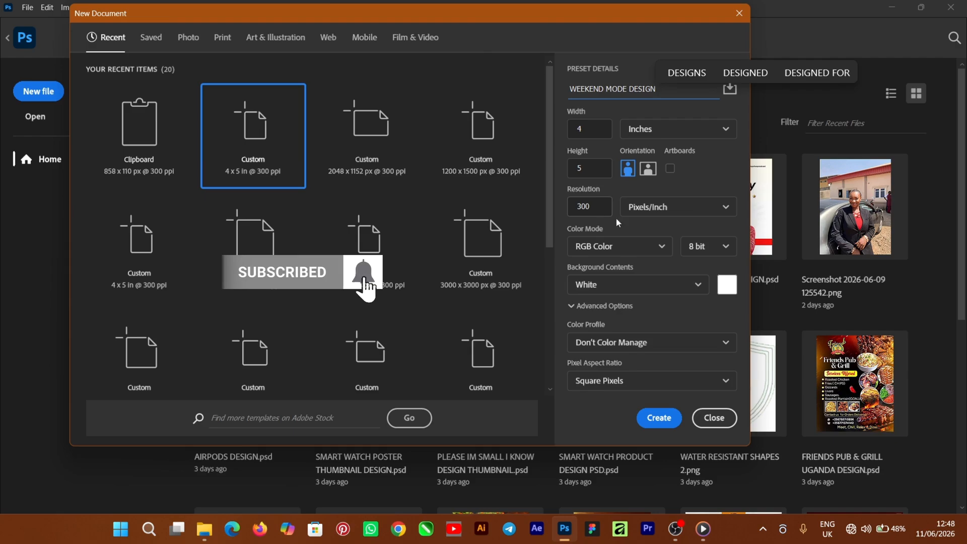
{"action": "left_click", "coordinate": [659, 418]}
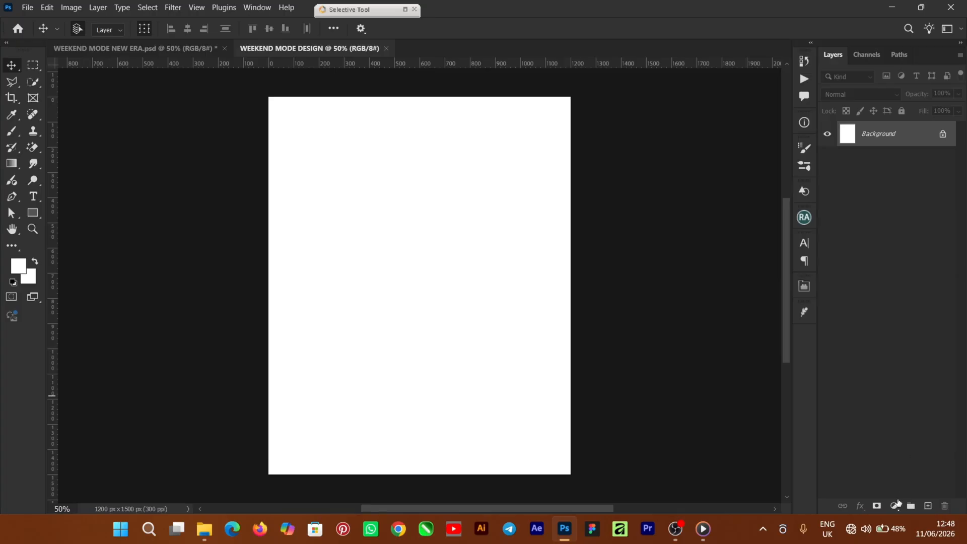
Add a Solid Color fill layer in light grey f4f4f4 above the background
{"action": "left_click", "coordinate": [895, 507]}
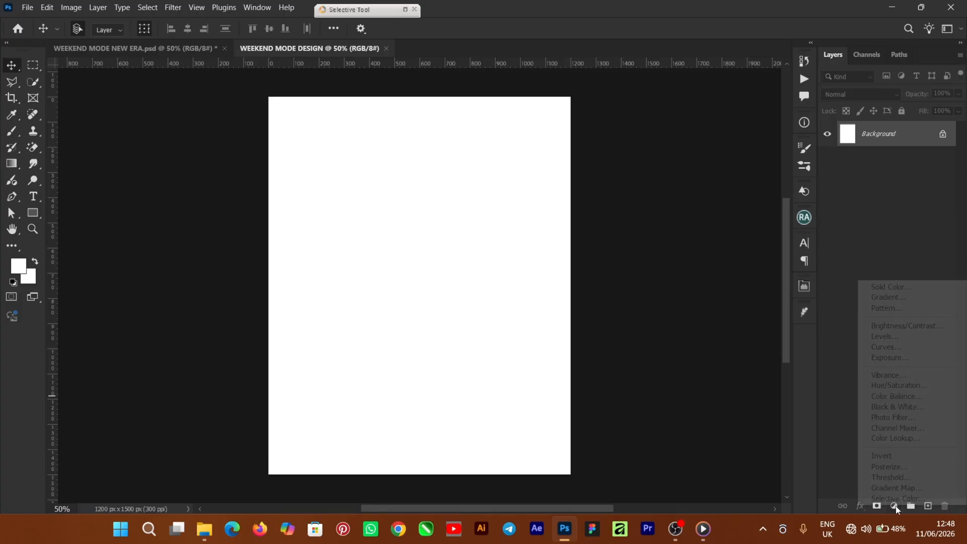
{"action": "left_click", "coordinate": [881, 288]}
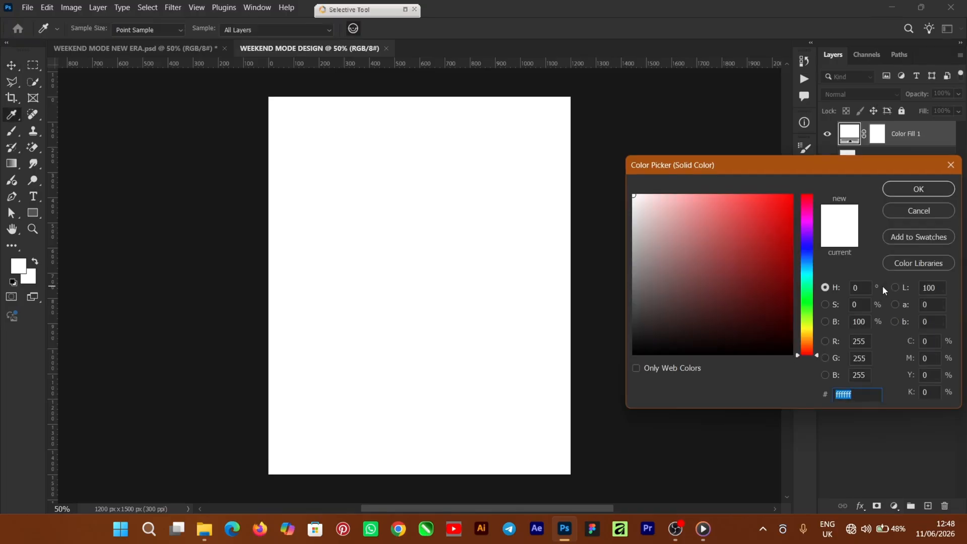
{"action": "left_click_drag", "start_coordinate": [636, 197], "coordinate": [632, 203]}
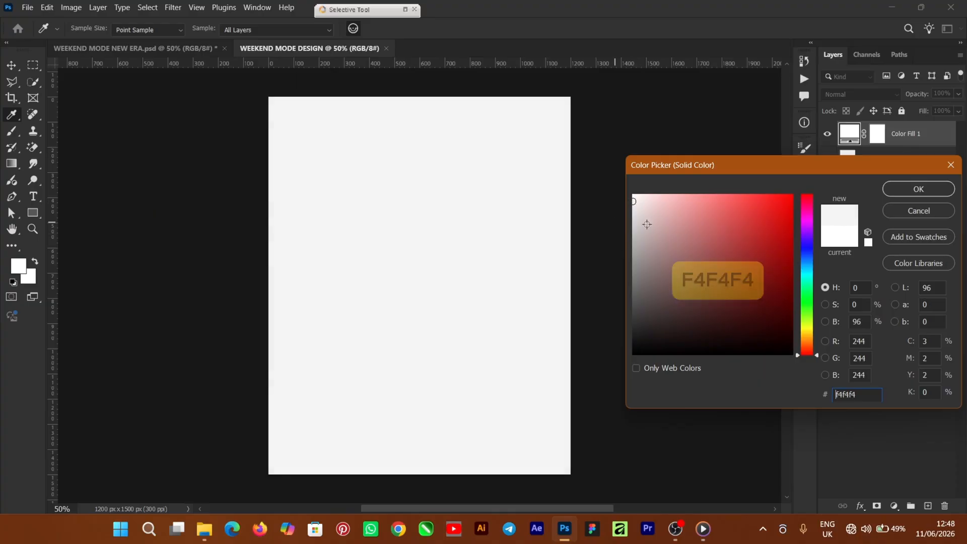
{"action": "left_click", "coordinate": [916, 191]}
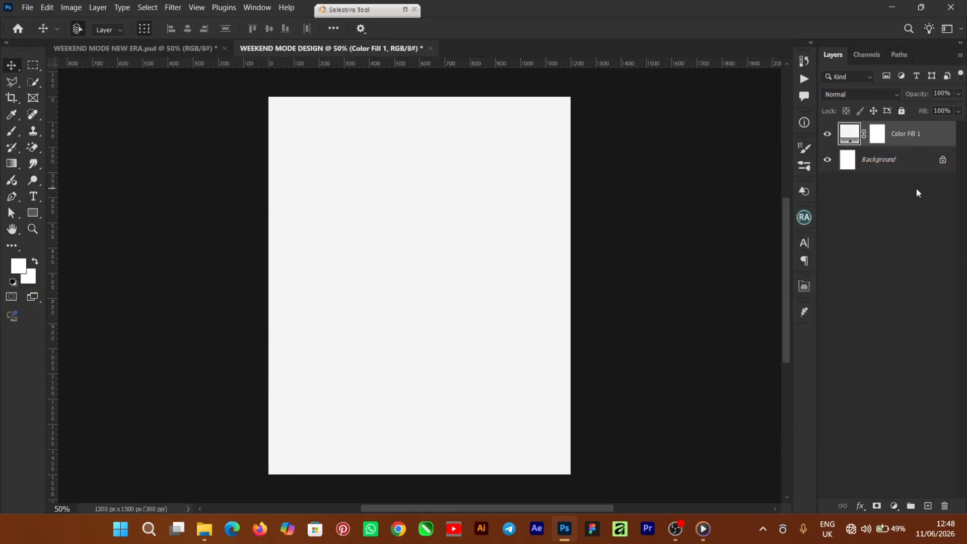
Place the BG PATTERN image from the WEEKEND MODE SECOND EDITION FILE folder, aligned with the canvas's upper edge at full width
{"action": "mouse_move", "coordinate": [209, 527]}
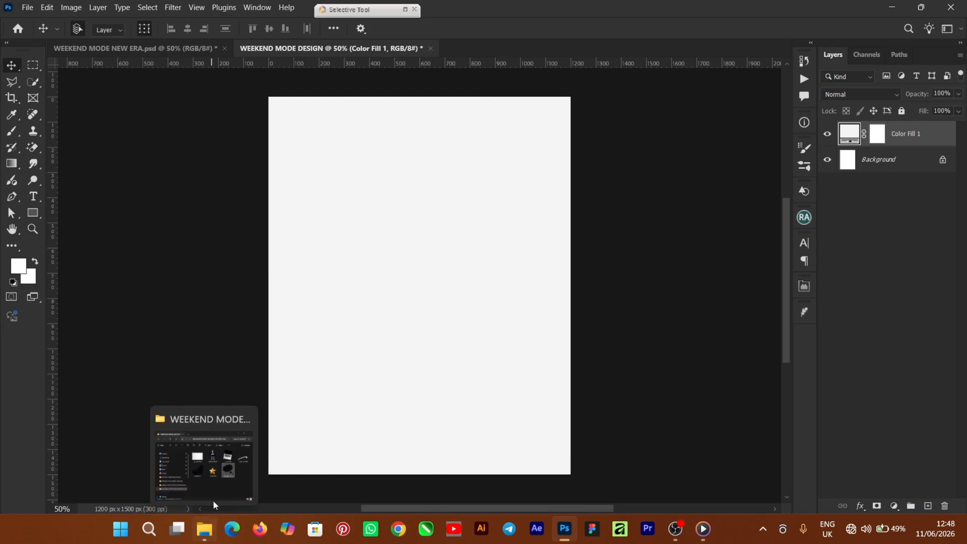
{"action": "left_click", "coordinate": [221, 481]}
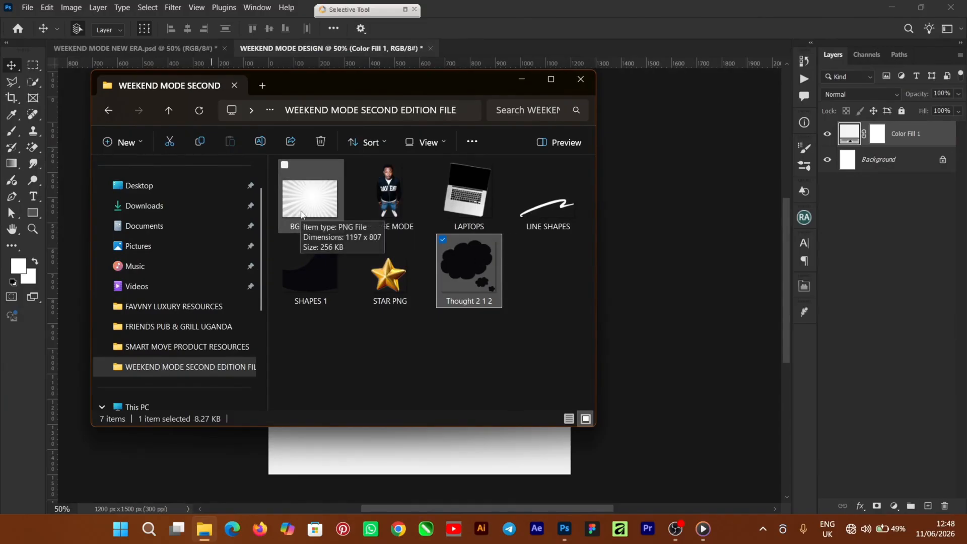
{"action": "left_click_drag", "start_coordinate": [301, 215], "coordinate": [704, 362]}
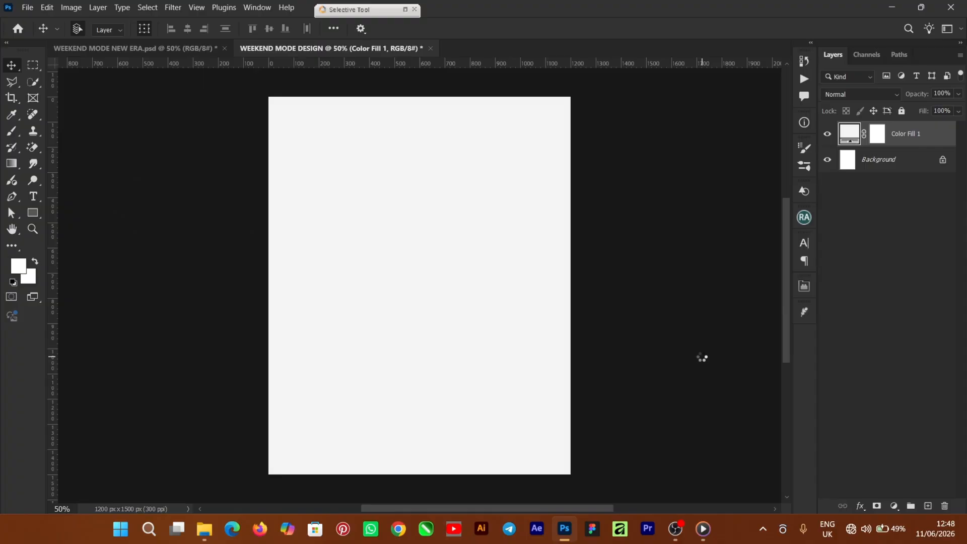
{"action": "left_click_drag", "start_coordinate": [393, 309], "coordinate": [411, 215]}
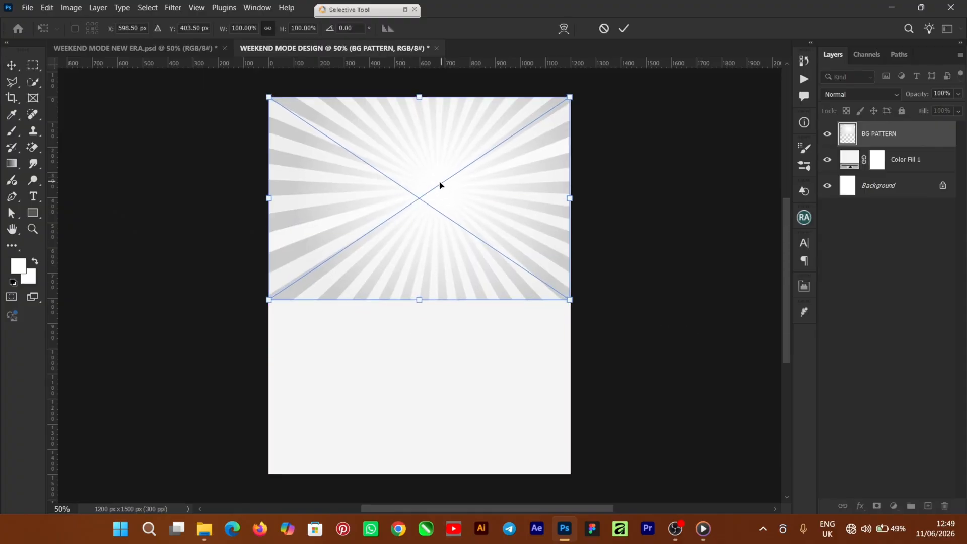
{"action": "left_click", "coordinate": [625, 29]}
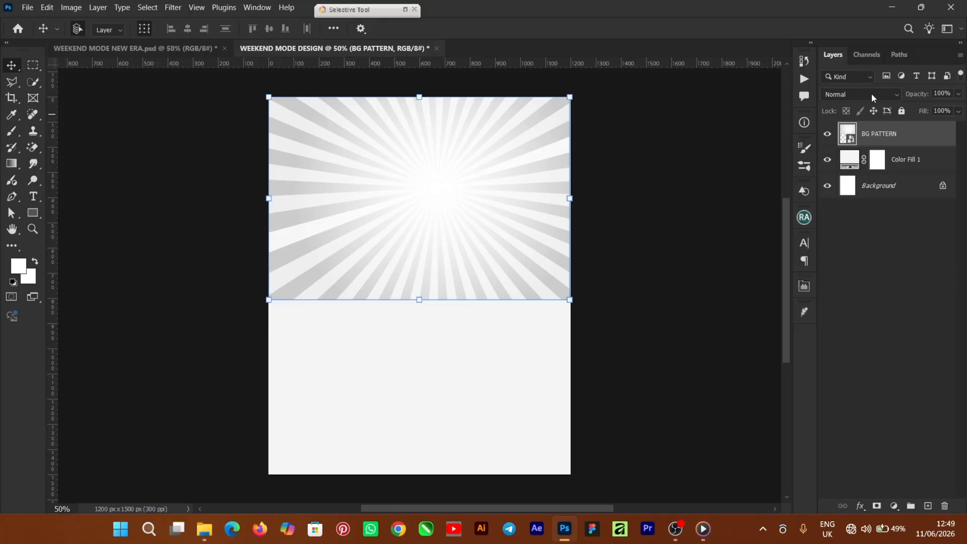
Set the BG PATTERN layer's blend mode to Multiply and its opacity to 55%
{"action": "left_click", "coordinate": [875, 94]}
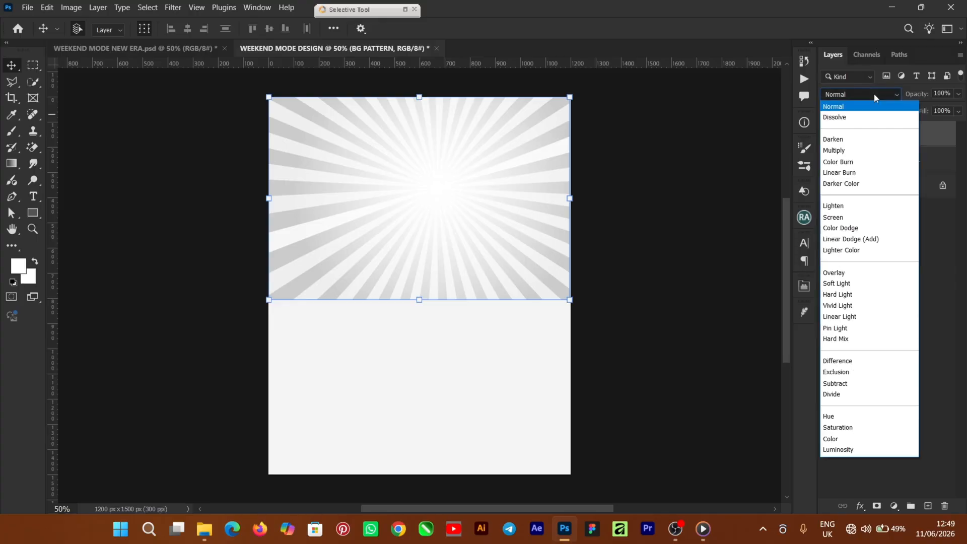
{"action": "left_click", "coordinate": [860, 150]}
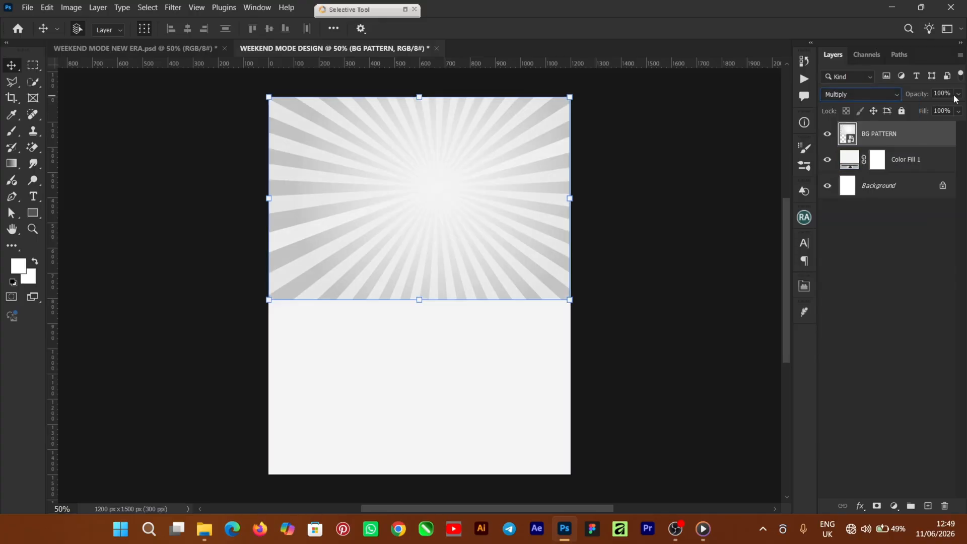
{"action": "left_click", "coordinate": [959, 94]}
{"action": "left_click_drag", "start_coordinate": [957, 113], "coordinate": [931, 118]}
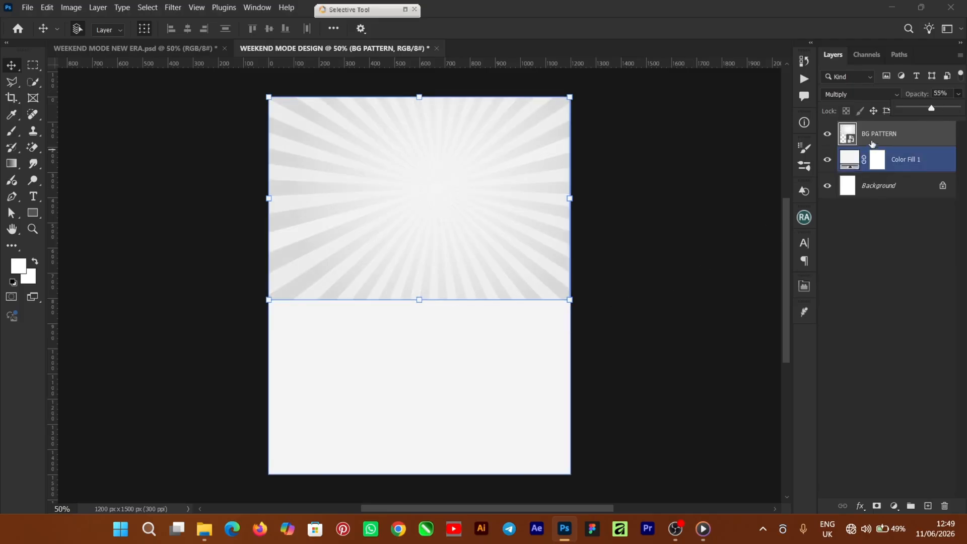
Add a layer mask to BG PATTERN and fade out the rays' lower part with a 1000 px soft round black brush
{"action": "left_click", "coordinate": [879, 506]}
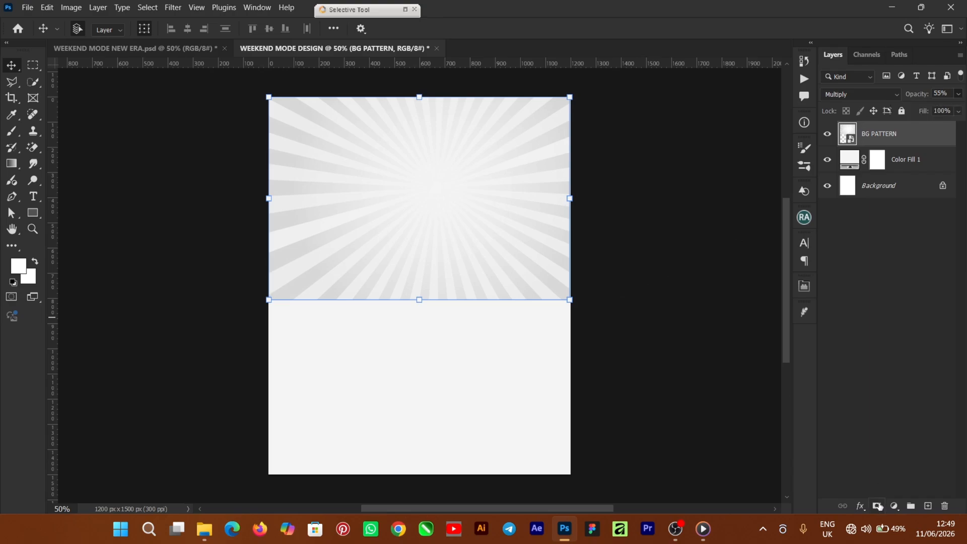
{"action": "left_click", "coordinate": [12, 131]}
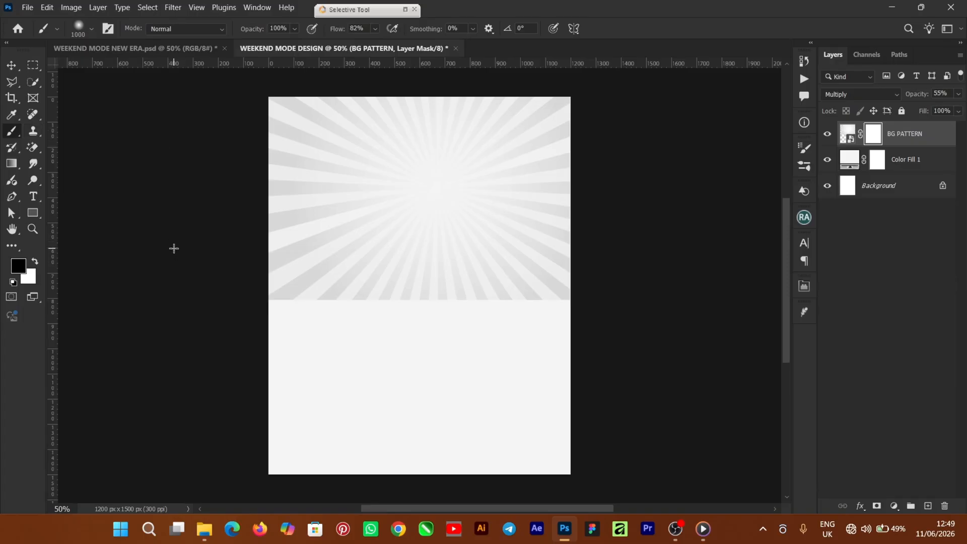
{"action": "key", "text": "Caps_Lock"}
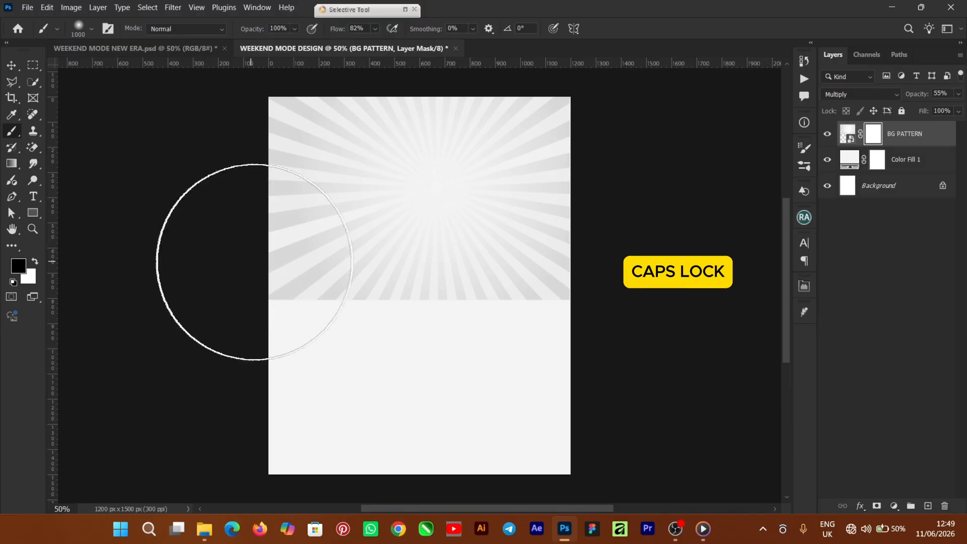
{"action": "left_click", "coordinate": [90, 28]}
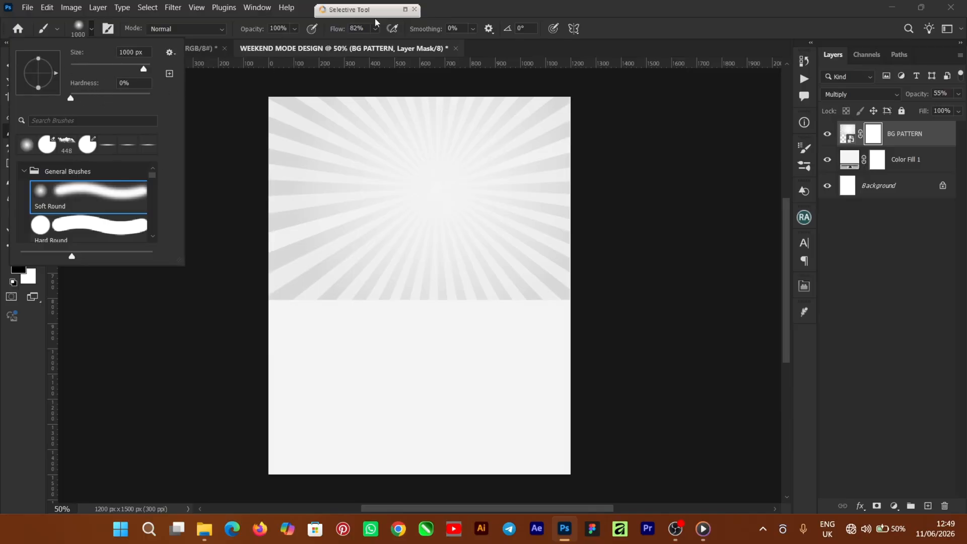
{"action": "left_click_drag", "start_coordinate": [480, 12], "coordinate": [476, 23]}
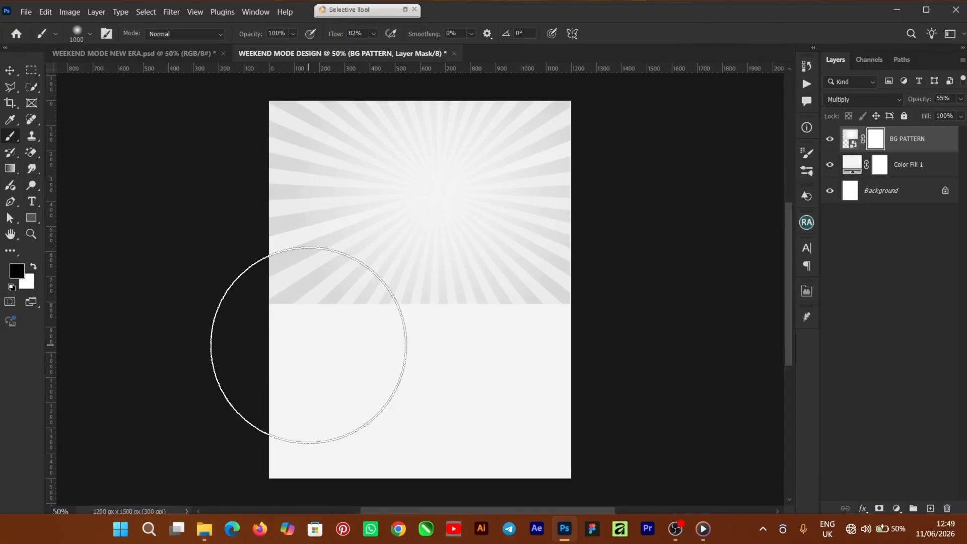
{"action": "mouse_move", "coordinate": [616, 318]}
{"action": "left_mouse_down"}
{"action": "mouse_move", "coordinate": [430, 352]}
{"action": "mouse_move", "coordinate": [264, 323]}
{"action": "mouse_move", "coordinate": [329, 346]}
{"action": "mouse_move", "coordinate": [369, 342]}
{"action": "mouse_move", "coordinate": [311, 311]}
{"action": "mouse_move", "coordinate": [611, 290]}
{"action": "mouse_move", "coordinate": [585, 270]}
{"action": "left_mouse_up"}
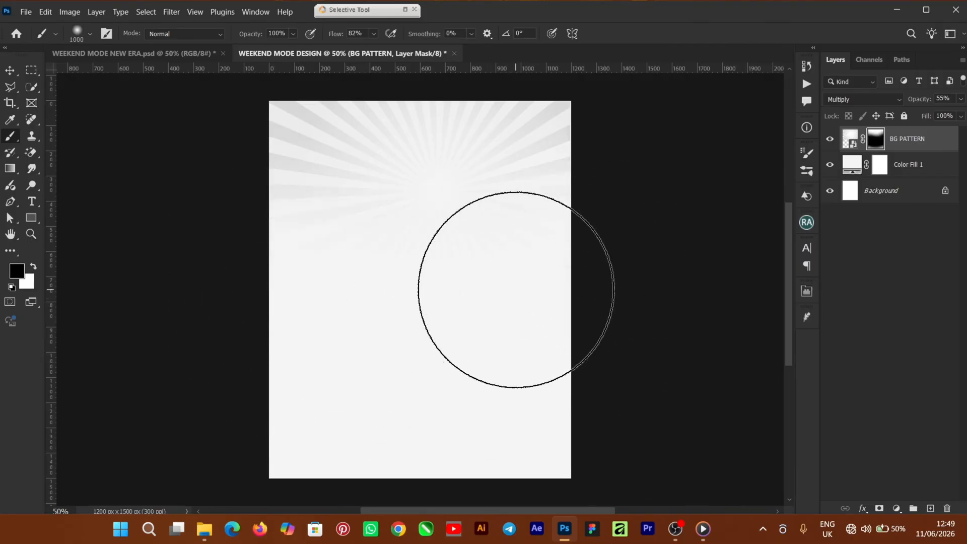
Reduce the brush to 600 px and soften the upper edge and corners of the ray pattern on its mask
{"action": "key", "text": "bracketleft"}
{"action": "key", "text": "bracketleft"}
{"action": "key", "text": "bracketleft"}
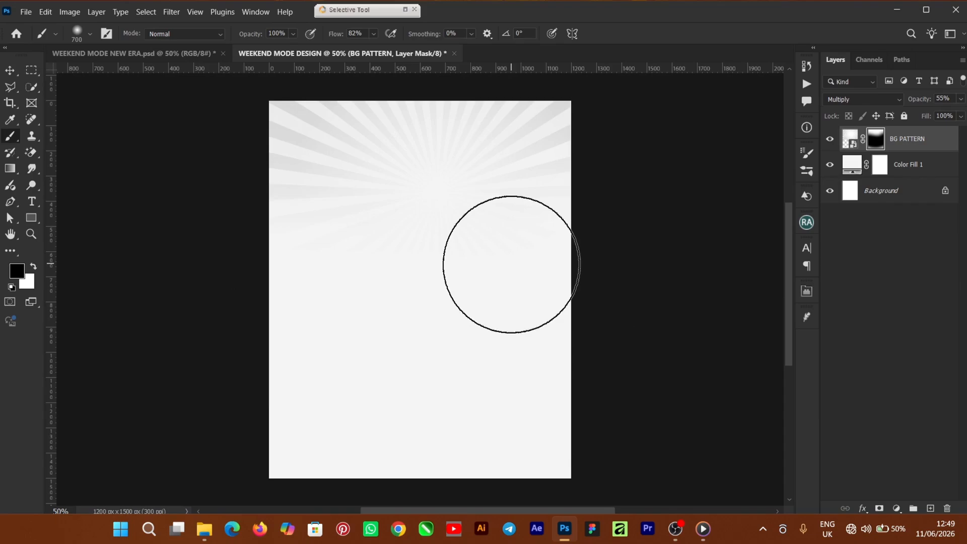
{"action": "key", "text": "bracketleft"}
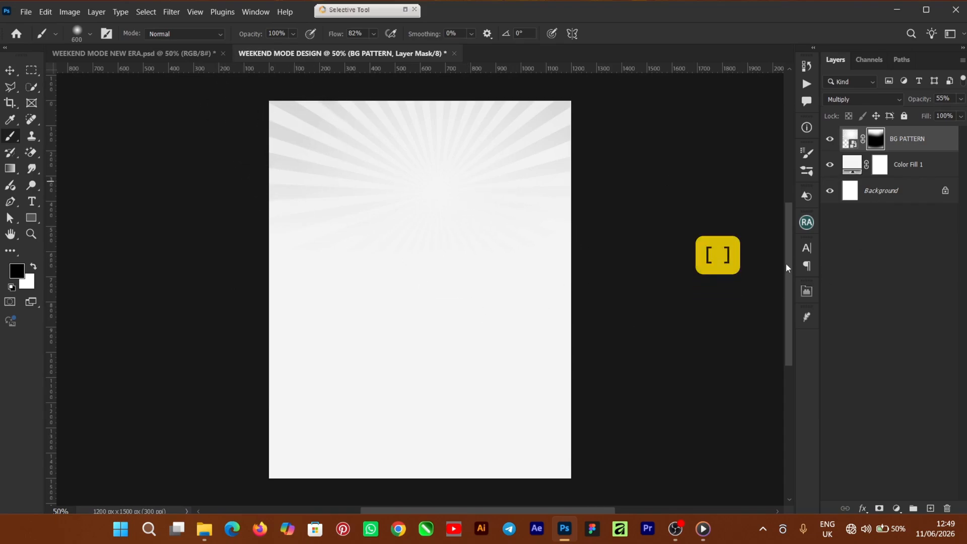
{"action": "scroll", "coordinate": [335, 201], "scroll_direction": "up", "scroll_amount": 2}
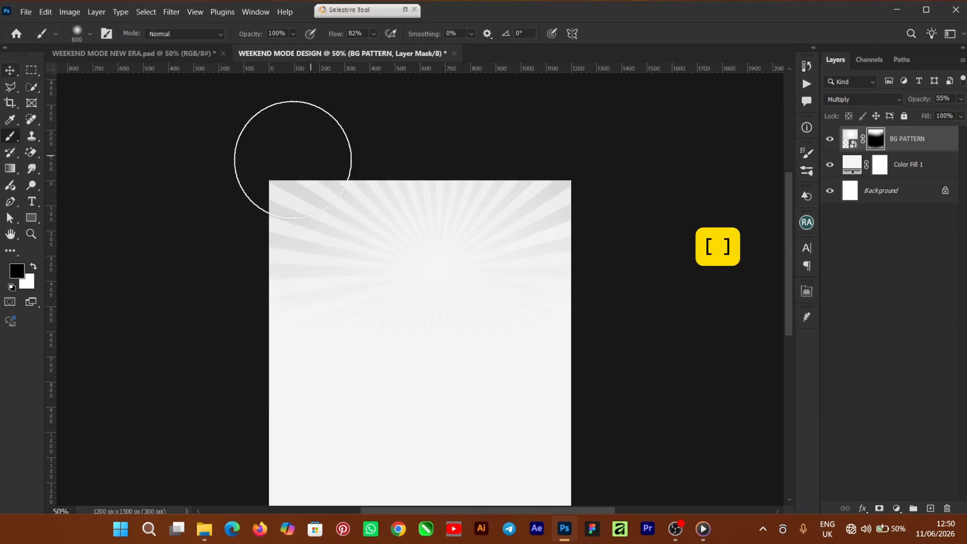
{"action": "mouse_move", "coordinate": [294, 133]}
{"action": "left_mouse_down"}
{"action": "mouse_move", "coordinate": [553, 140]}
{"action": "mouse_move", "coordinate": [386, 120]}
{"action": "mouse_move", "coordinate": [243, 136]}
{"action": "left_mouse_up"}
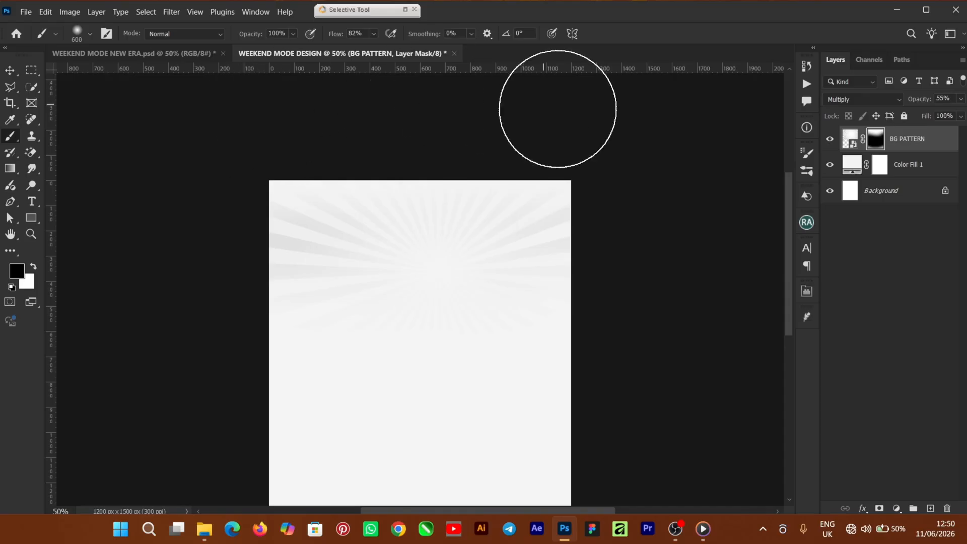
{"action": "left_click", "coordinate": [9, 70]}
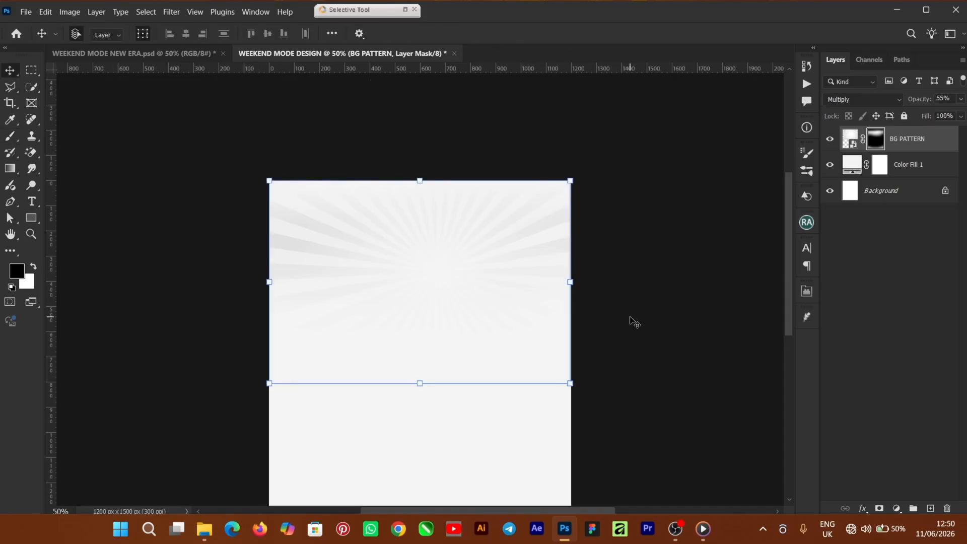
Place the SHAPES 1 image from the resource folder as a black wave across the middle of the canvas
{"action": "left_click_drag", "start_coordinate": [793, 246], "coordinate": [778, 294]}
{"action": "left_click", "coordinate": [204, 529]}
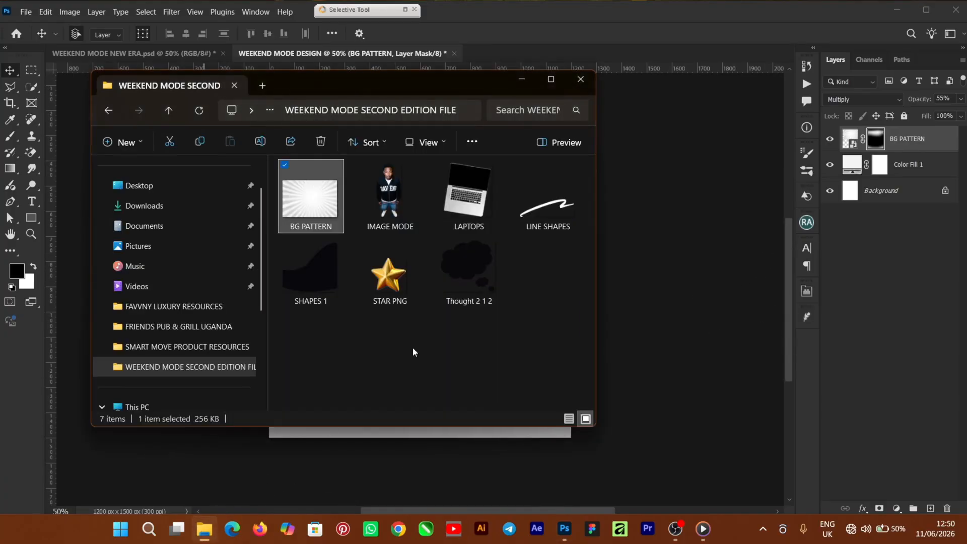
{"action": "left_click_drag", "start_coordinate": [310, 275], "coordinate": [670, 364]}
{"action": "left_click_drag", "start_coordinate": [785, 330], "coordinate": [788, 305]}
{"action": "left_click", "coordinate": [623, 33]}
{"action": "left_click_drag", "start_coordinate": [418, 371], "coordinate": [418, 369]}
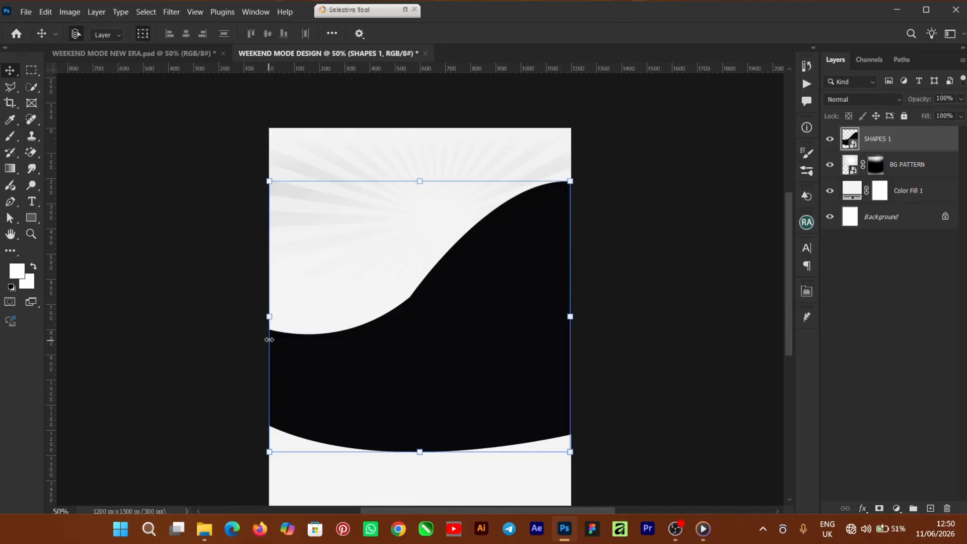
Stretch the black wave shape to 105% width so it extends slightly past both sides of the canvas
{"action": "key", "text": "ctrl+t"}
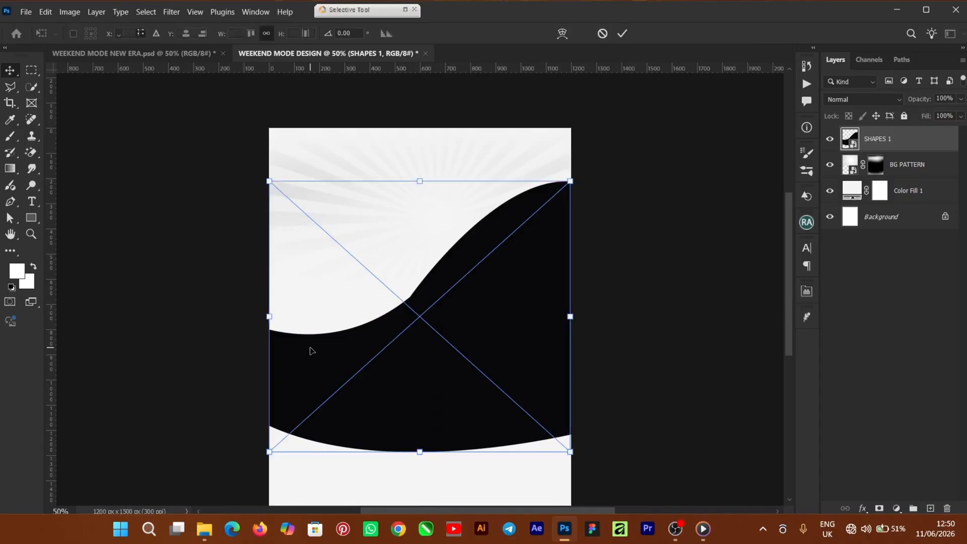
{"action": "left_click_drag", "start_coordinate": [275, 316], "coordinate": [263, 316]}
{"action": "left_click_drag", "start_coordinate": [576, 316], "coordinate": [578, 316]}
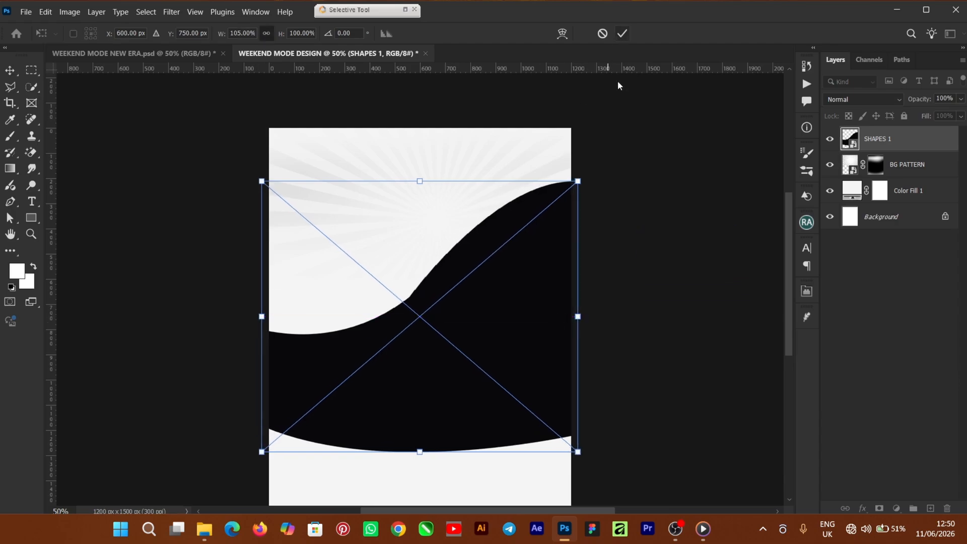
{"action": "key", "text": "Return"}
{"action": "left_click_drag", "start_coordinate": [789, 242], "coordinate": [793, 253]}
{"action": "left_click", "coordinate": [705, 267]}
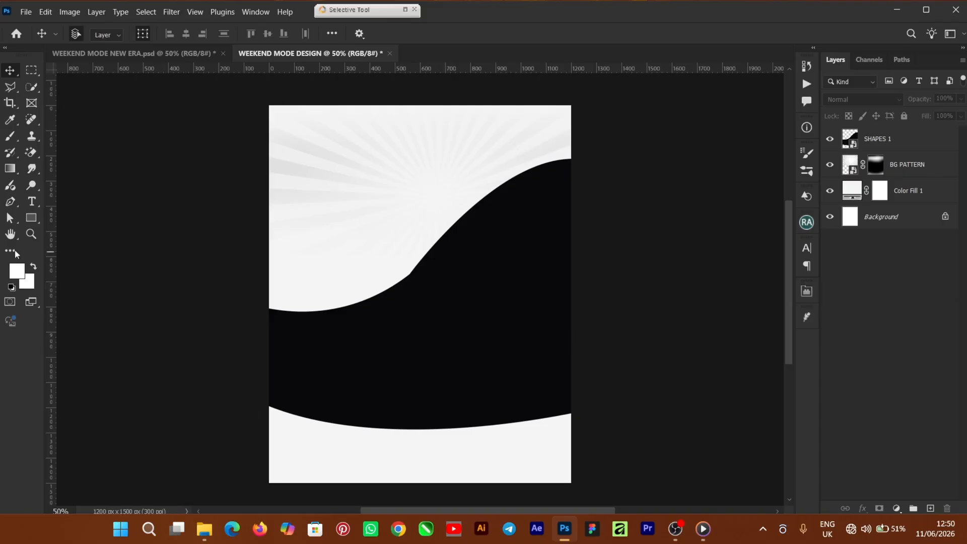
Add a white text layer reading "WEEKEND" on the lower middle of the black wave
{"action": "left_click", "coordinate": [32, 202]}
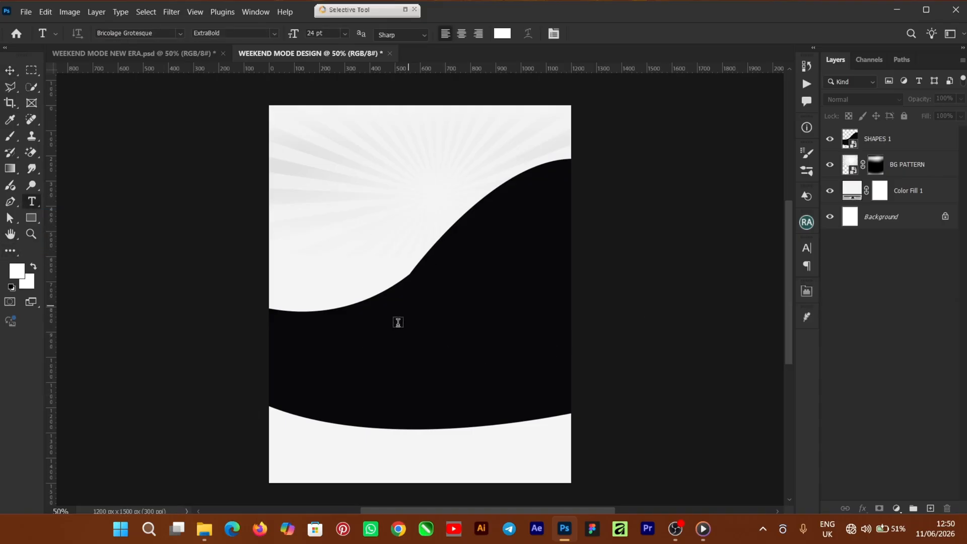
{"action": "left_click", "coordinate": [439, 353]}
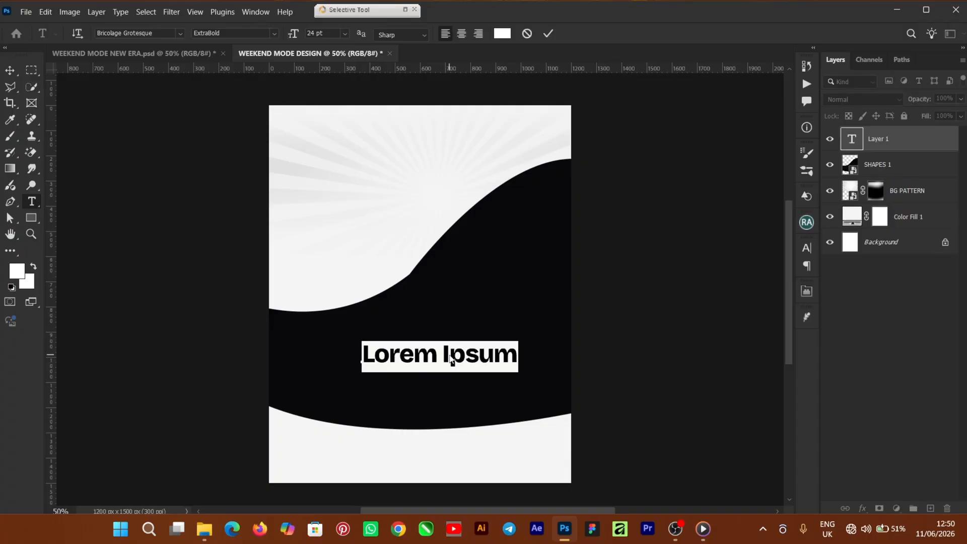
{"action": "type", "text": "WEEKEND"}
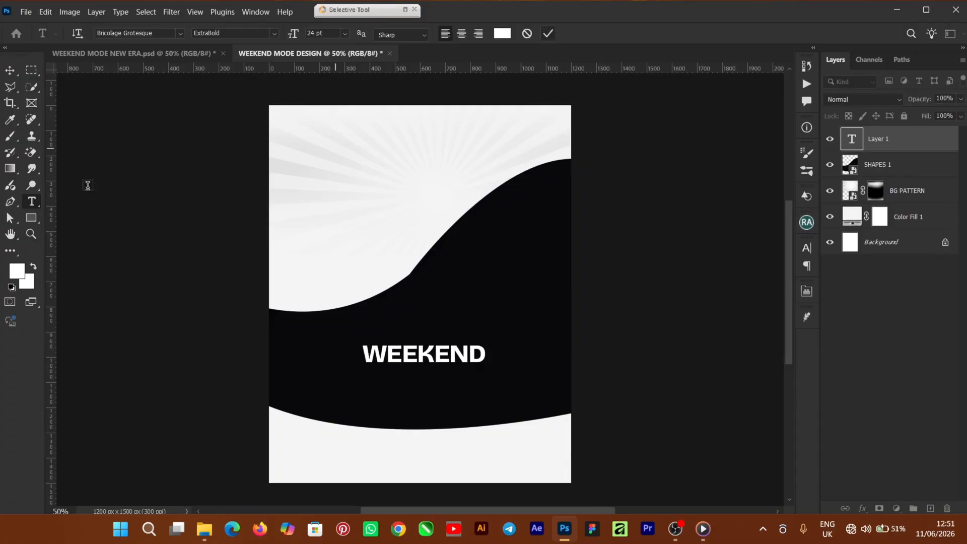
{"action": "key", "text": "Escape"}
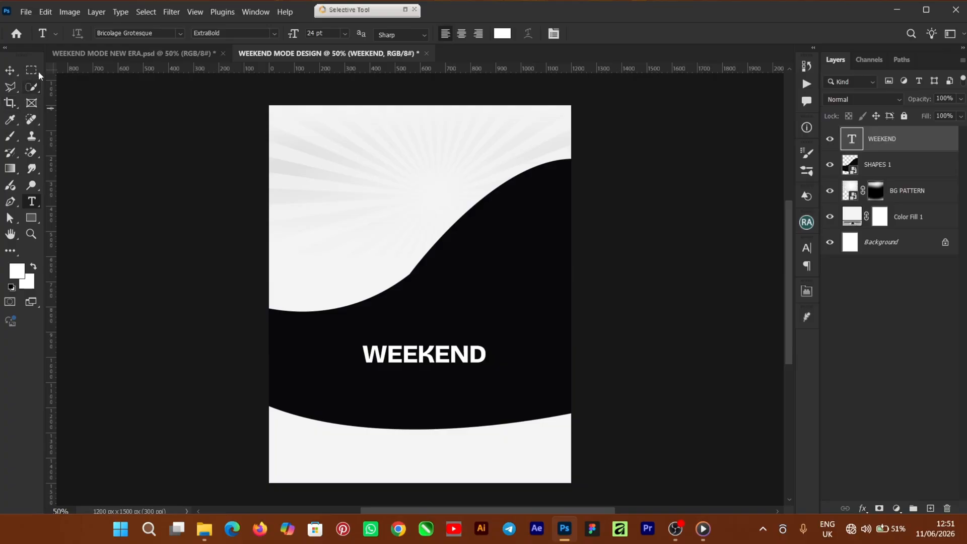
Set the WEEKEND text's font to Bricolage Grotesque in the ExtraBold style
{"action": "left_click", "coordinate": [808, 250]}
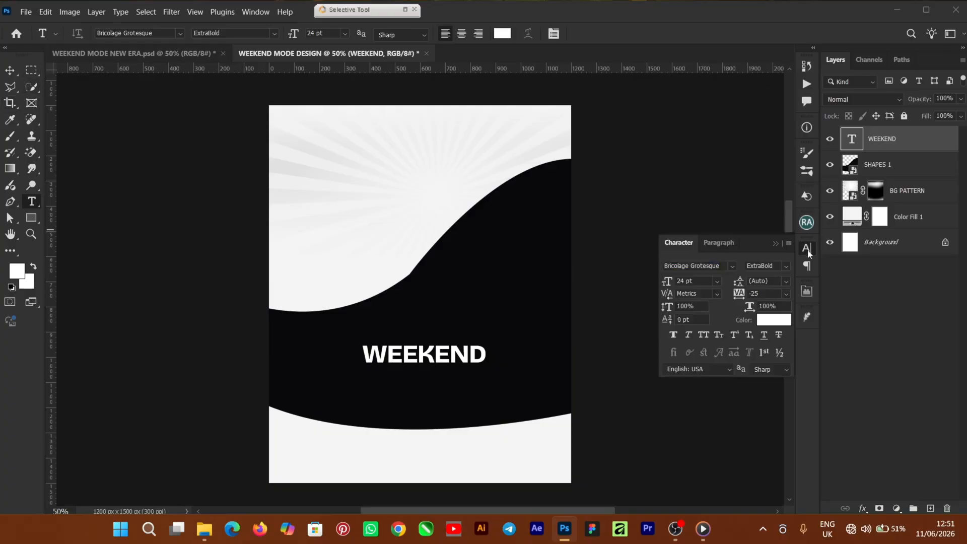
{"action": "left_click", "coordinate": [731, 267]}
{"action": "left_click", "coordinate": [732, 268]}
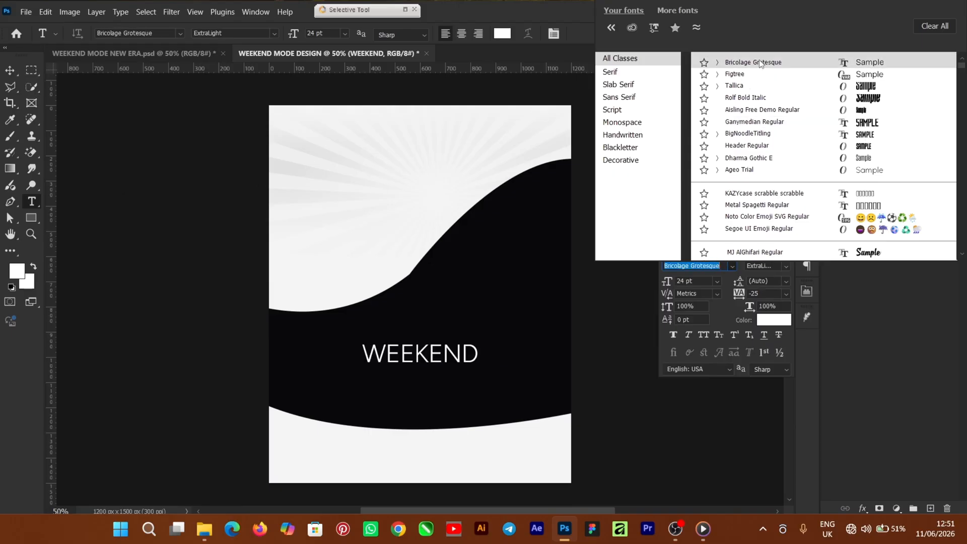
{"action": "left_click", "coordinate": [760, 63]}
{"action": "left_click", "coordinate": [786, 266]}
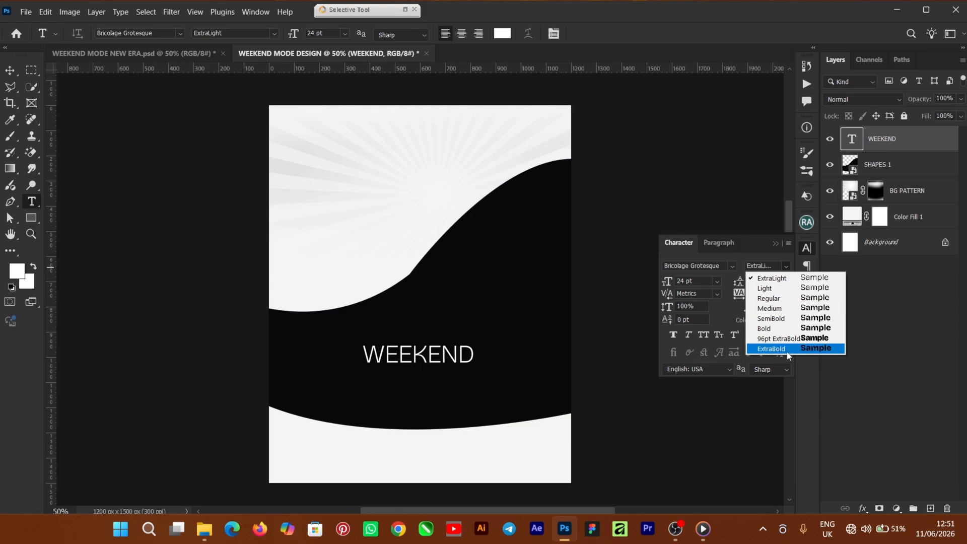
{"action": "left_click", "coordinate": [788, 350]}
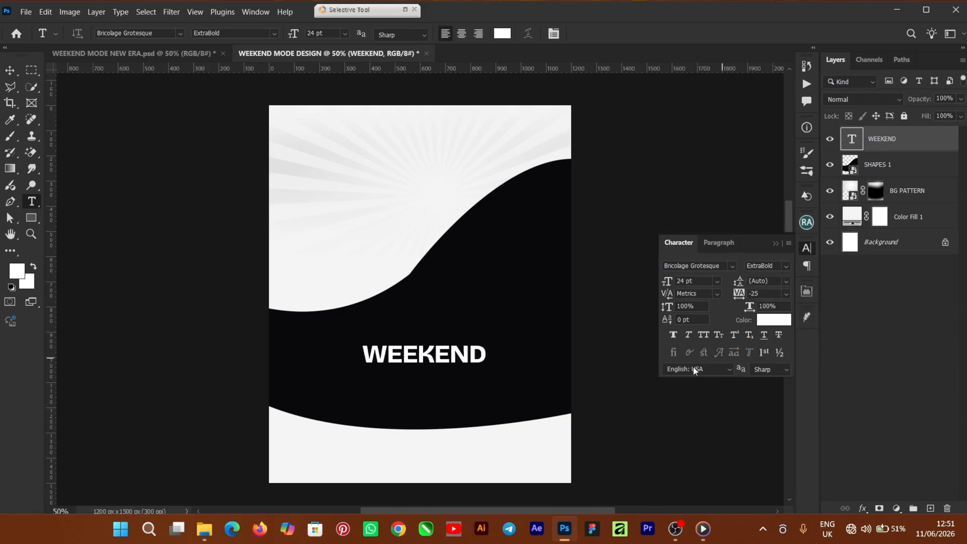
Scale the WEEKEND text up proportionally to about 157%, keeping it inside the black wave
{"action": "left_click", "coordinate": [8, 74]}
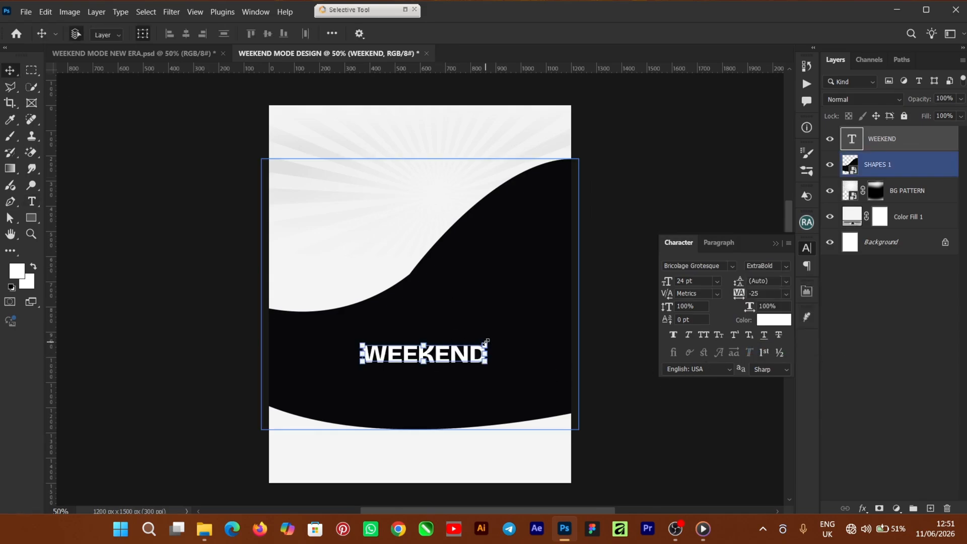
{"action": "left_click_drag", "start_coordinate": [487, 342], "coordinate": [526, 315]}
{"action": "left_click_drag", "start_coordinate": [360, 324], "coordinate": [336, 321]}
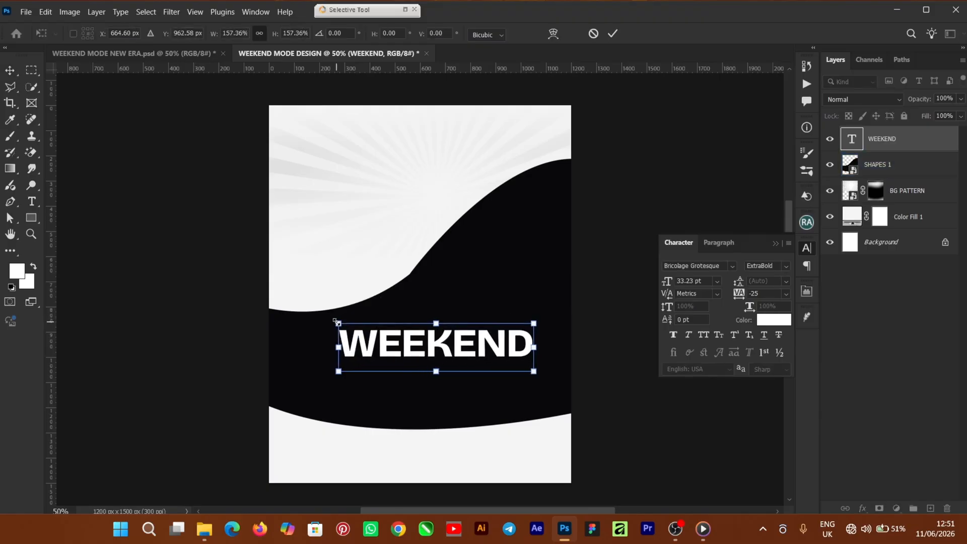
{"action": "left_click", "coordinate": [612, 36]}
Duplicate the WEEKEND text directly below itself and change the copy's wording to "MODE"
{"action": "left_click_drag", "start_coordinate": [444, 341], "coordinate": [438, 384]}
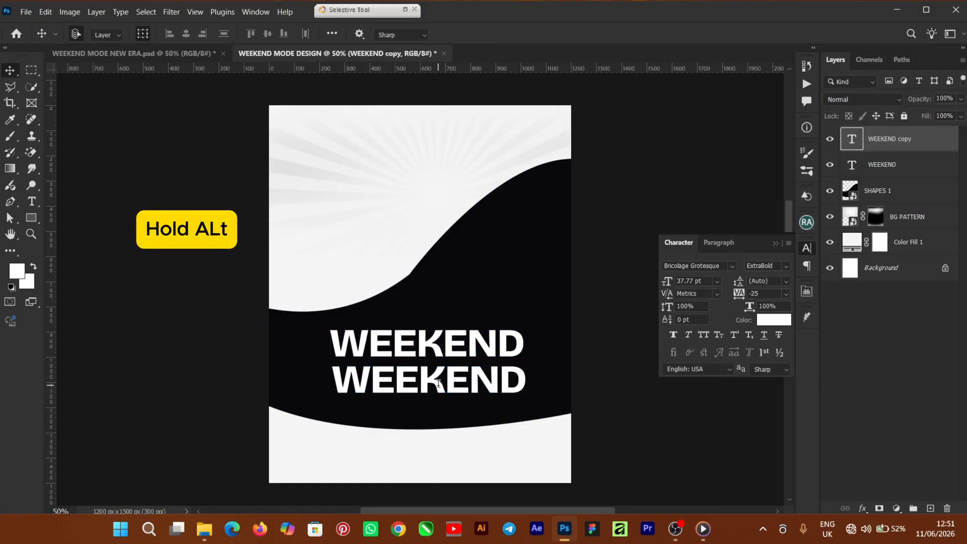
{"action": "double_click", "coordinate": [438, 384]}
{"action": "type", "text": "MODE"}
{"action": "left_click", "coordinate": [549, 33]}
{"action": "key", "text": "v"}
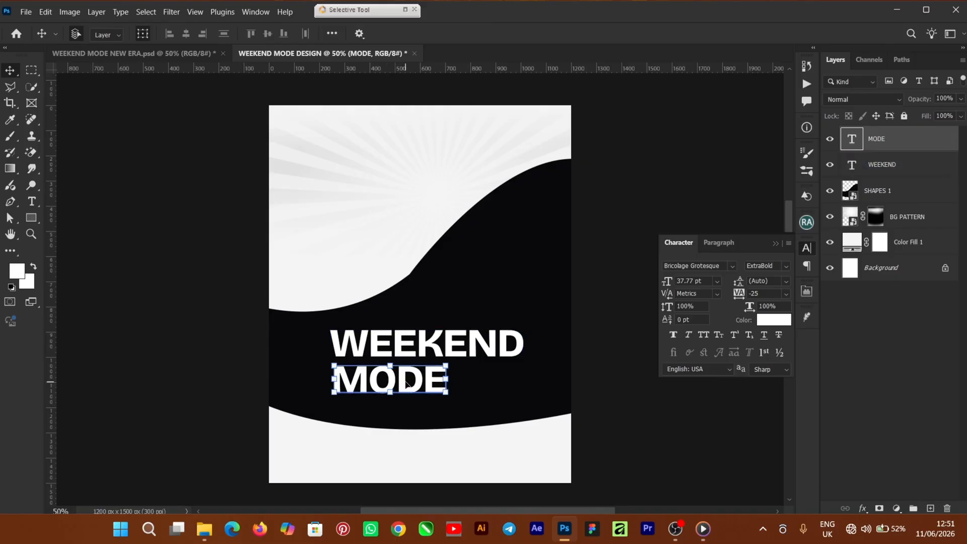
Nudge the MODE text upward until it sits tightly beneath WEEKEND with only a small gap
{"action": "key", "text": "Up"}
{"action": "key", "text": "Up"}
{"action": "key", "text": "Up"}
{"action": "key", "text": "Up"}
{"action": "key", "text": "Up"}
{"action": "key", "text": "Up"}
{"action": "key", "text": "Up"}
{"action": "key", "text": "Up"}
{"action": "key", "text": "Up"}
{"action": "key", "text": "Up"}
{"action": "key", "text": "Up"}
{"action": "key", "text": "Up"}
{"action": "key", "text": "Up"}
{"action": "key", "text": "Up"}
{"action": "key", "text": "Up"}
{"action": "key", "text": "Up"}
{"action": "key", "text": "Up"}
{"action": "key", "text": "Up"}
{"action": "key", "text": "Up"}
{"action": "key", "text": "Up"}
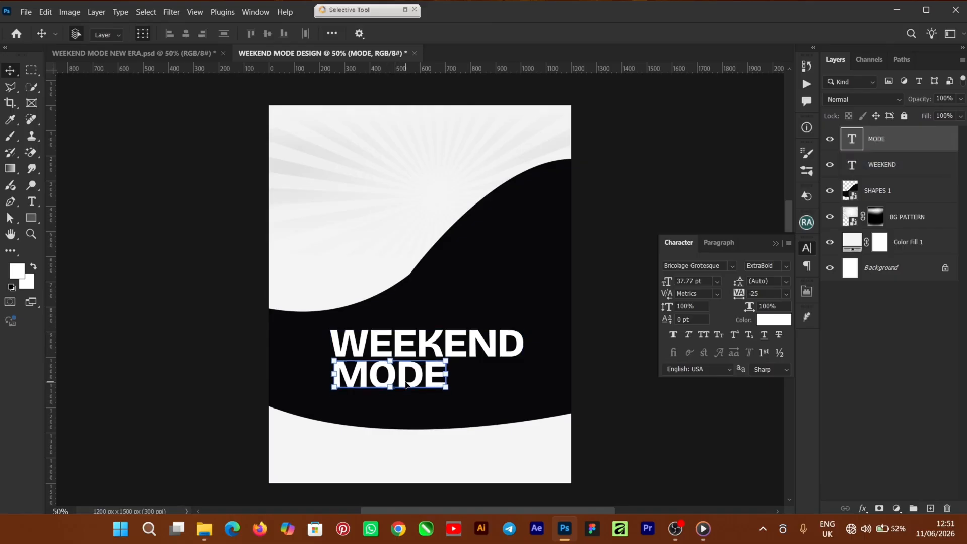
{"action": "key", "text": "Down"}
{"action": "key", "text": "Down"}
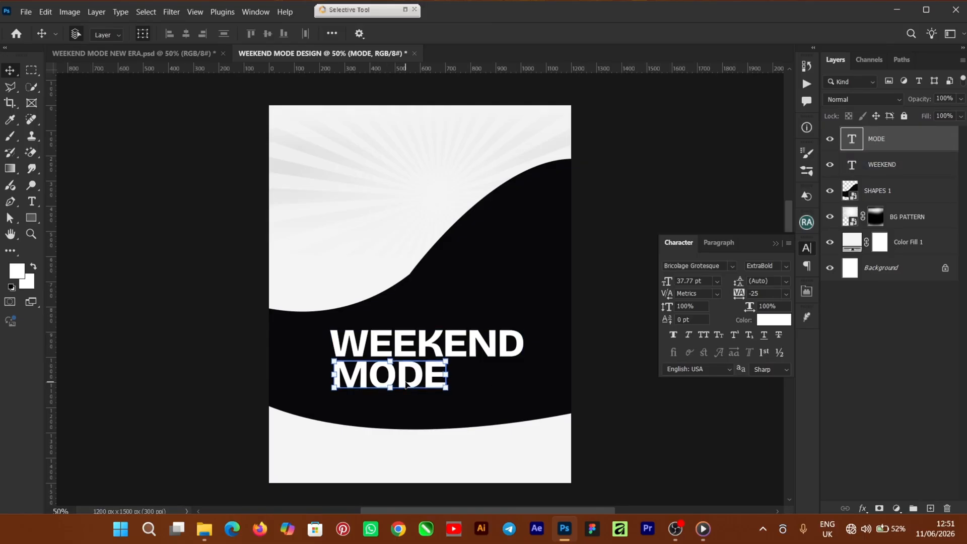
Scale WEEKEND and MODE together to about 107% and rotate them about -15° so the headline slants upward
{"action": "left_click", "coordinate": [491, 344], "text": "shift"}
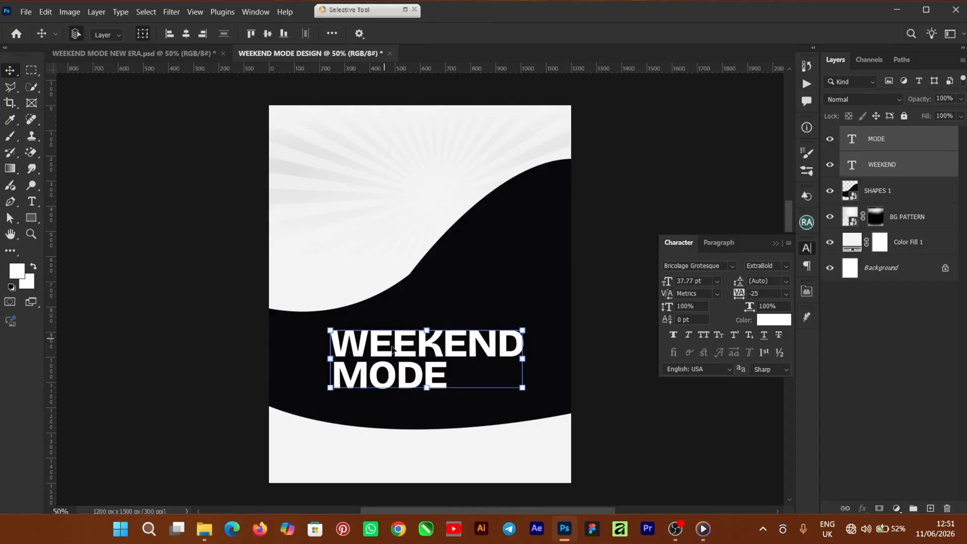
{"action": "left_click_drag", "start_coordinate": [393, 347], "coordinate": [394, 359]}
{"action": "left_click_drag", "start_coordinate": [397, 359], "coordinate": [398, 359]}
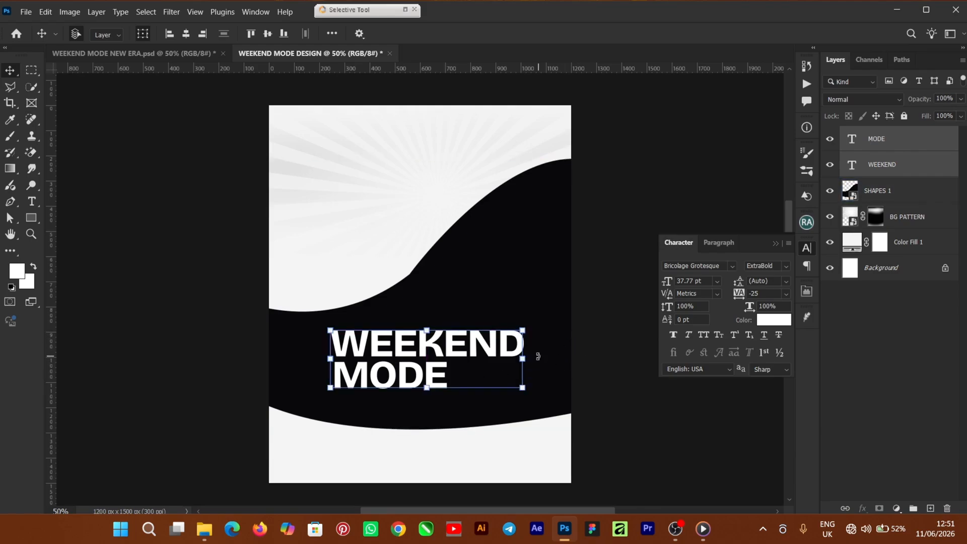
{"action": "left_click_drag", "start_coordinate": [525, 327], "coordinate": [541, 320]}
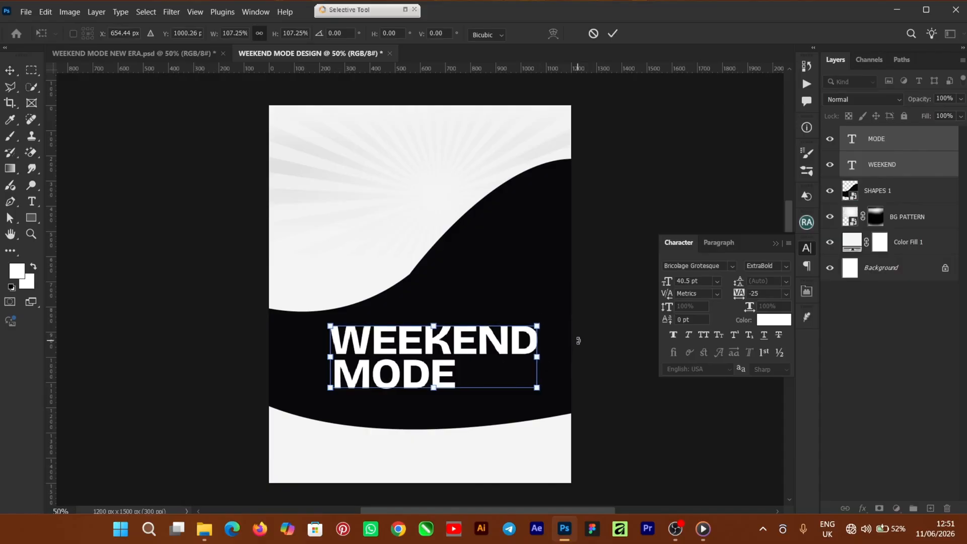
{"action": "left_click_drag", "start_coordinate": [556, 352], "coordinate": [549, 299]}
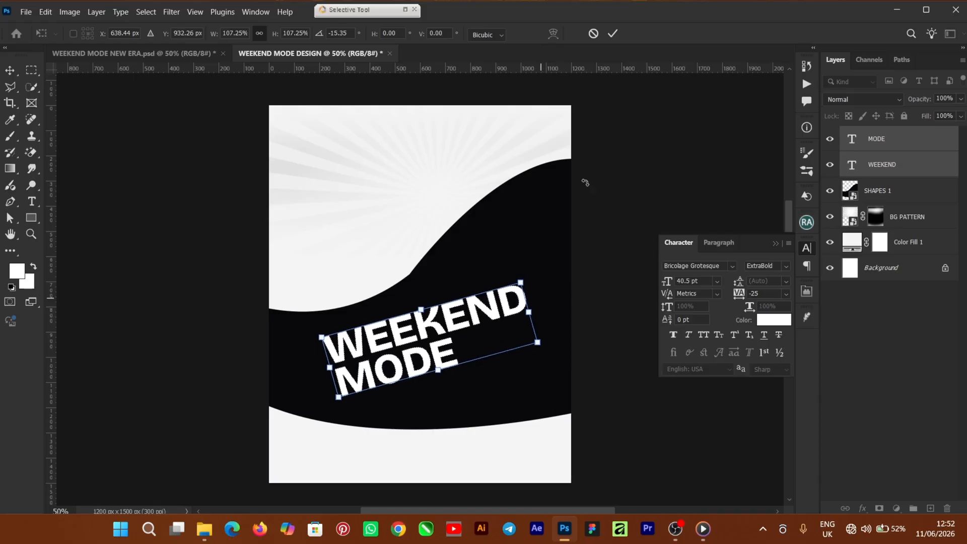
{"action": "left_click", "coordinate": [613, 34]}
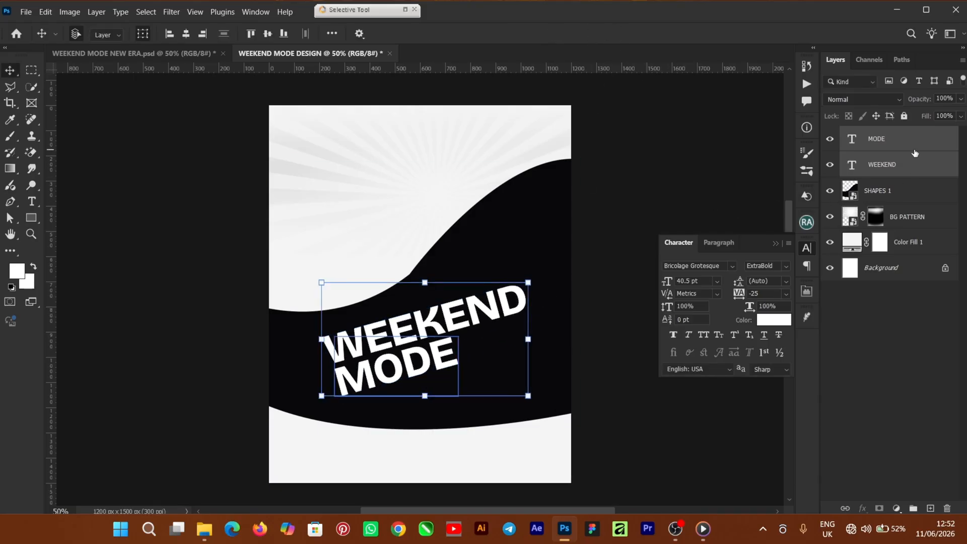
Group the WEEKEND and MODE text layers, duplicate the group, and hide the original as a backup
{"action": "left_click", "coordinate": [908, 194]}
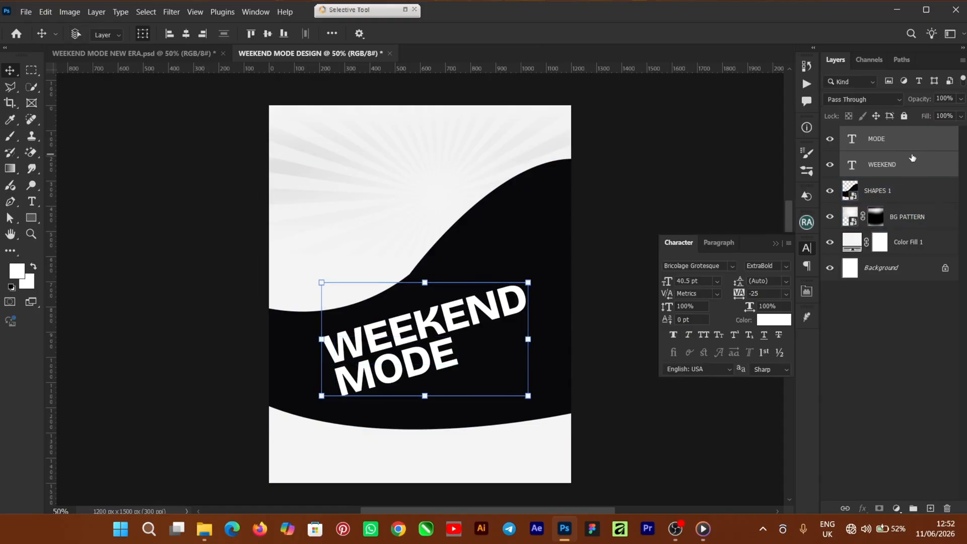
{"action": "key", "text": "ctrl+g"}
{"action": "left_click", "coordinate": [913, 158]}
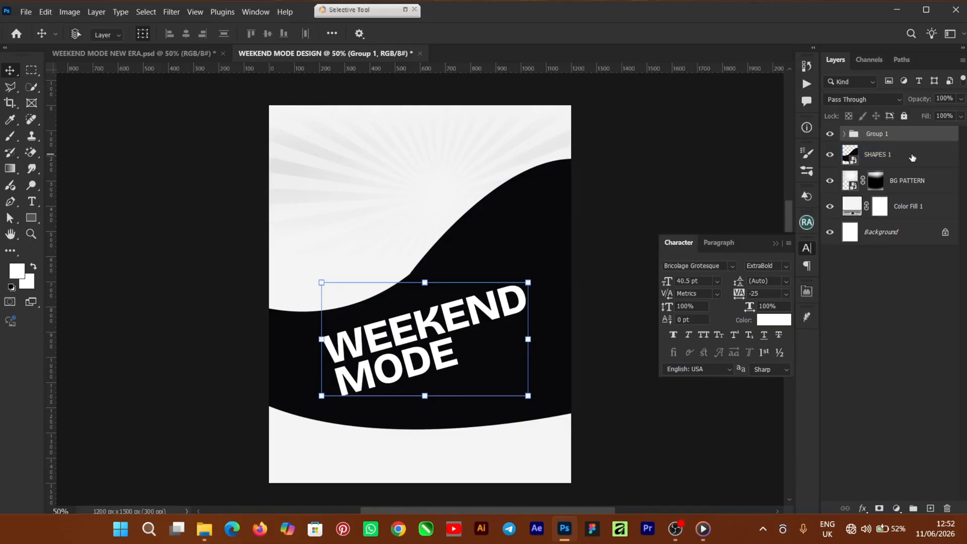
{"action": "key", "text": "ctrl+j"}
{"action": "left_click", "coordinate": [830, 151]}
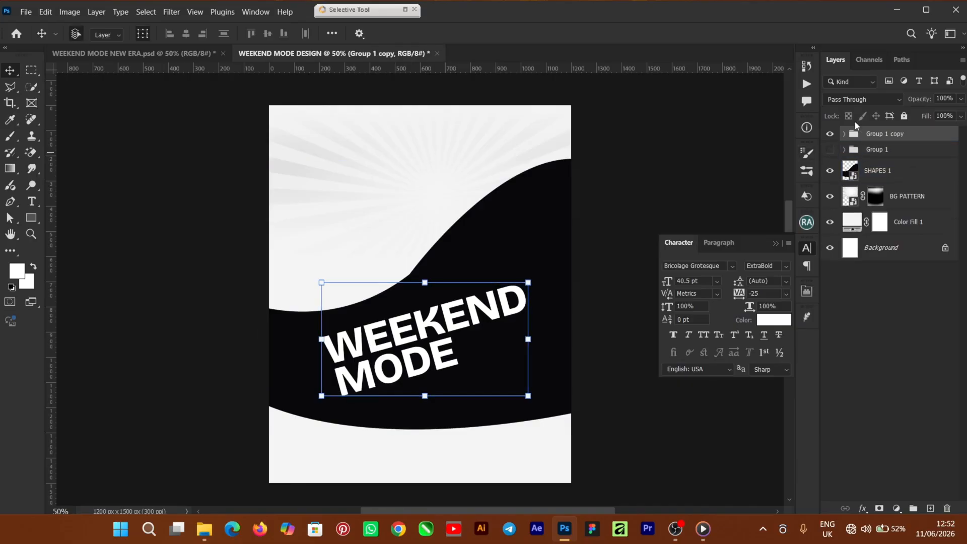
Convert the MODE and WEEKEND text layers in the duplicated group into separate smart objects
{"action": "left_click", "coordinate": [845, 134]}
{"action": "left_click", "coordinate": [920, 162]}
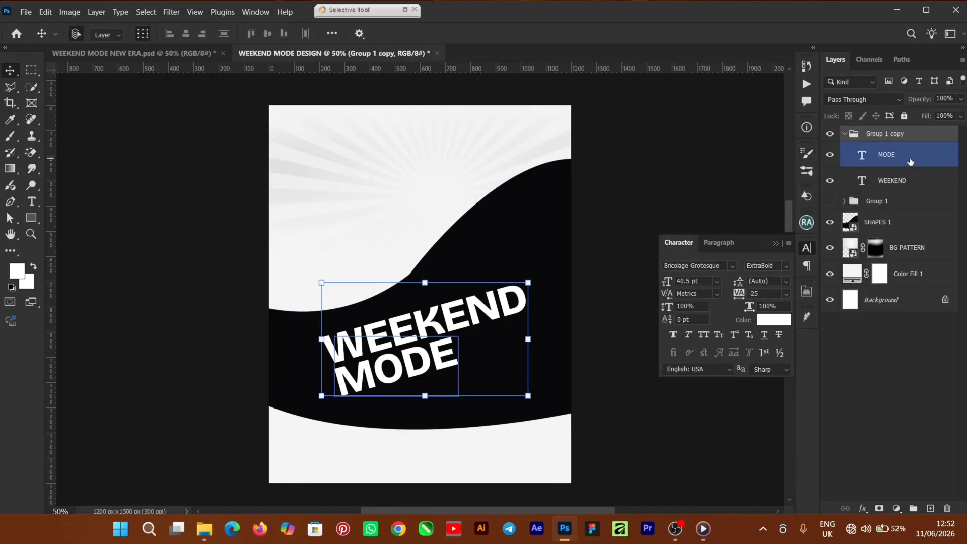
{"action": "right_click", "coordinate": [911, 161]}
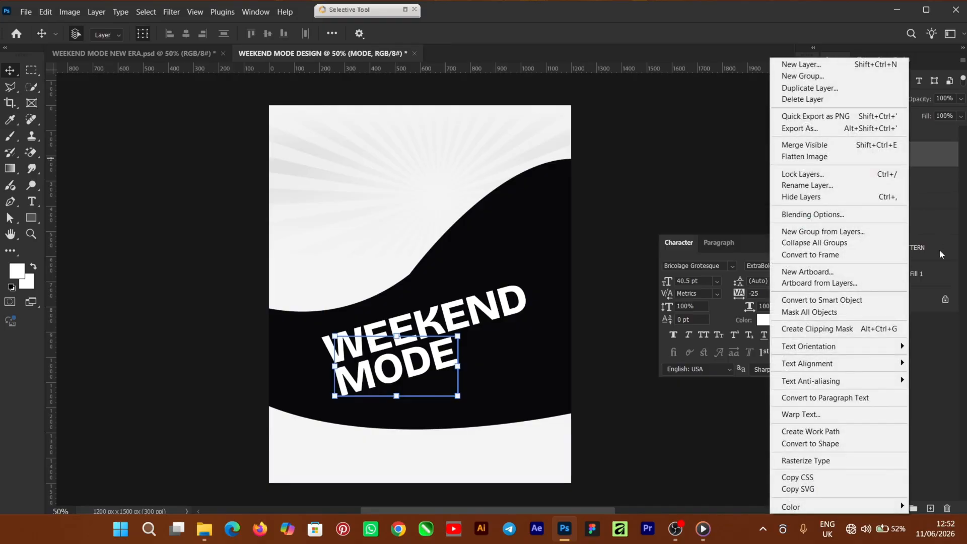
{"action": "left_click", "coordinate": [856, 302]}
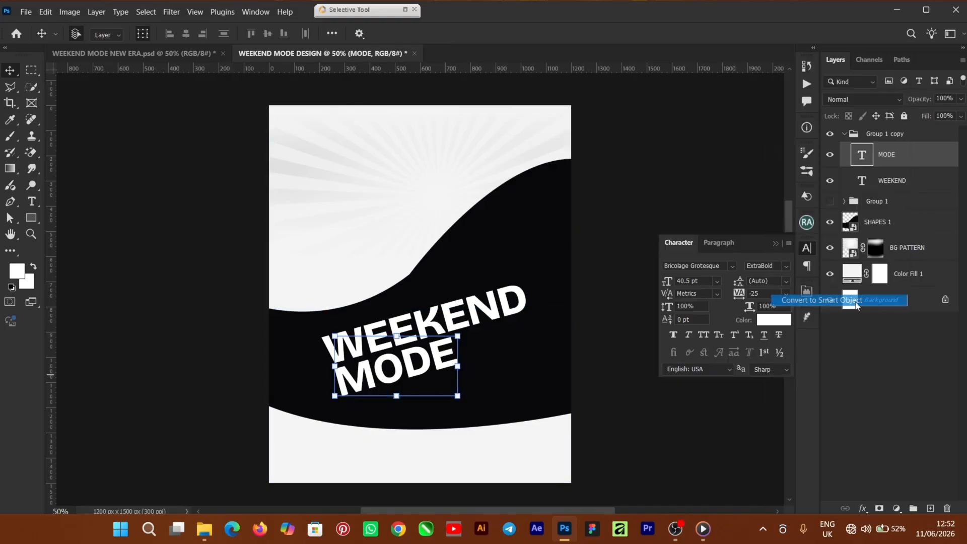
{"action": "left_click", "coordinate": [905, 184]}
{"action": "right_click", "coordinate": [906, 187]}
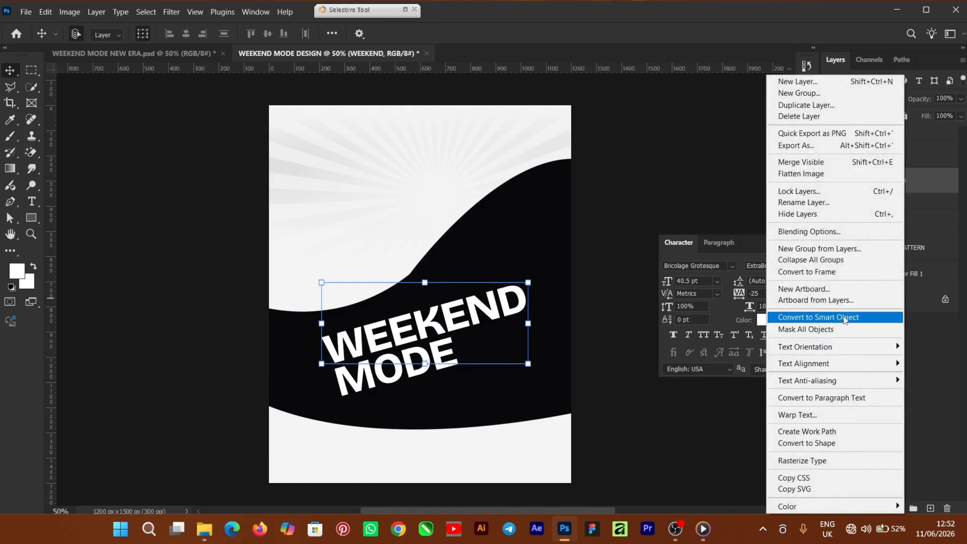
{"action": "left_click", "coordinate": [845, 318]}
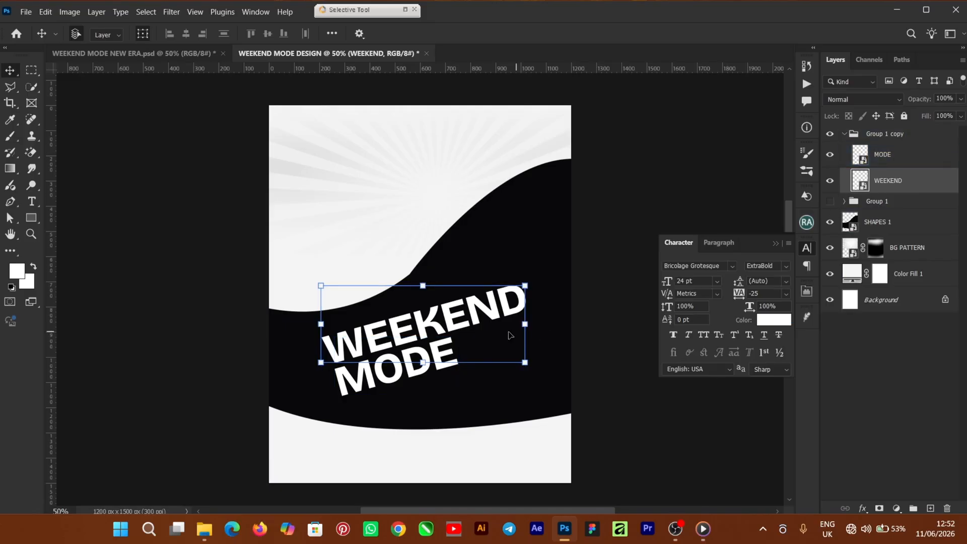
Create a new empty layer above SHAPES 1 and set the foreground colour to orange ff9e21
{"action": "left_click", "coordinate": [898, 221]}
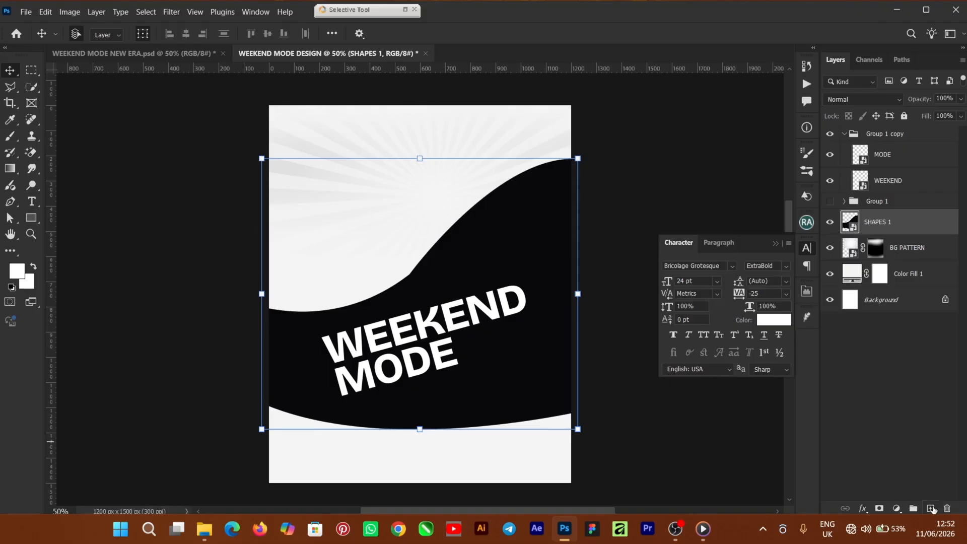
{"action": "left_click", "coordinate": [931, 509]}
{"action": "left_click", "coordinate": [13, 275]}
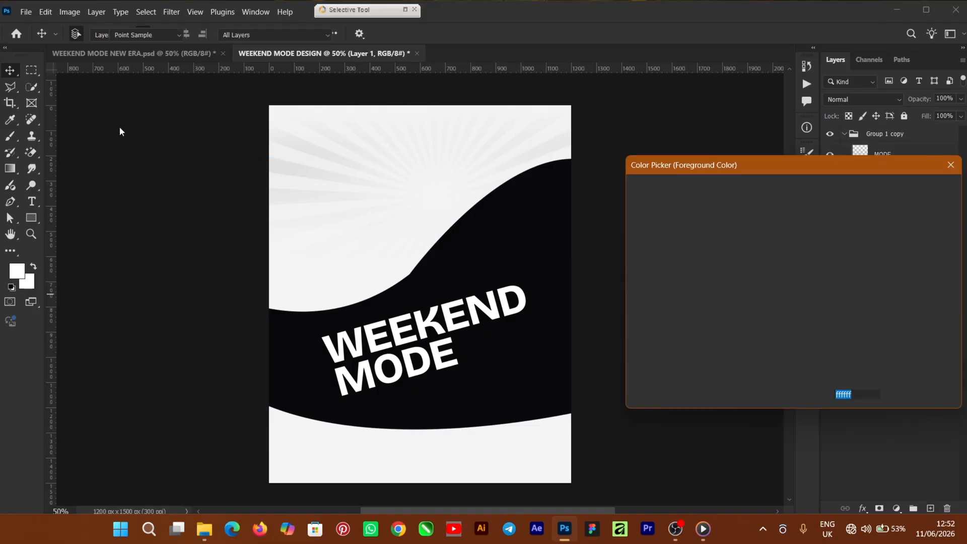
{"action": "type", "text": "ff9e21"}
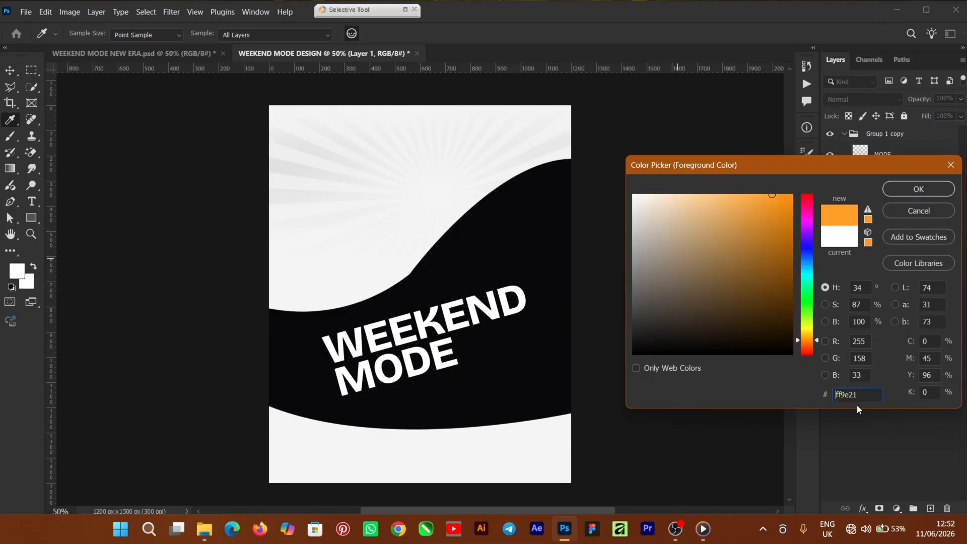
{"action": "left_click", "coordinate": [893, 194]}
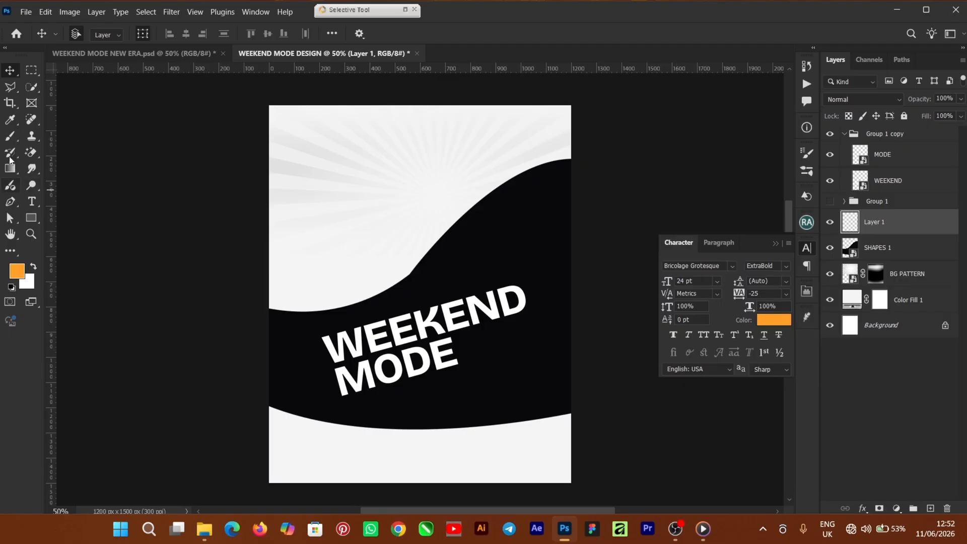
Enlarge the soft brush to 1000 px and dab an orange glow on the black wave at the canvas's right edge
{"action": "left_click", "coordinate": [8, 140]}
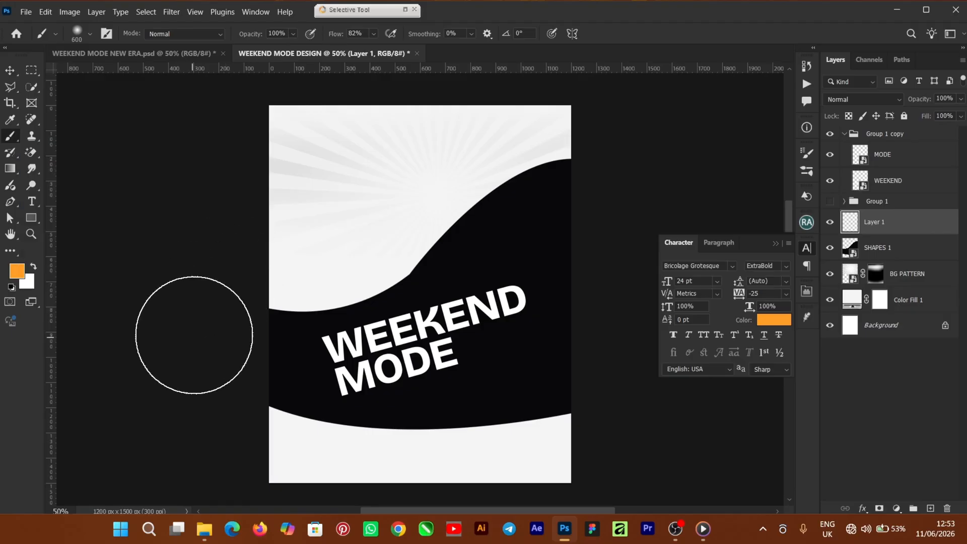
{"action": "key", "text": "bracketright"}
{"action": "key", "text": "bracketright"}
{"action": "key", "text": "bracketright"}
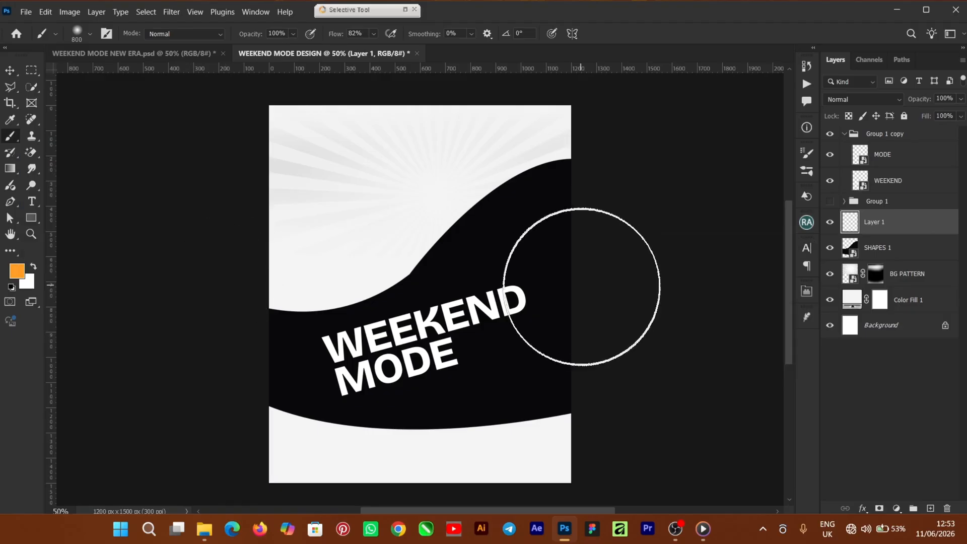
{"action": "key", "text": "bracketright"}
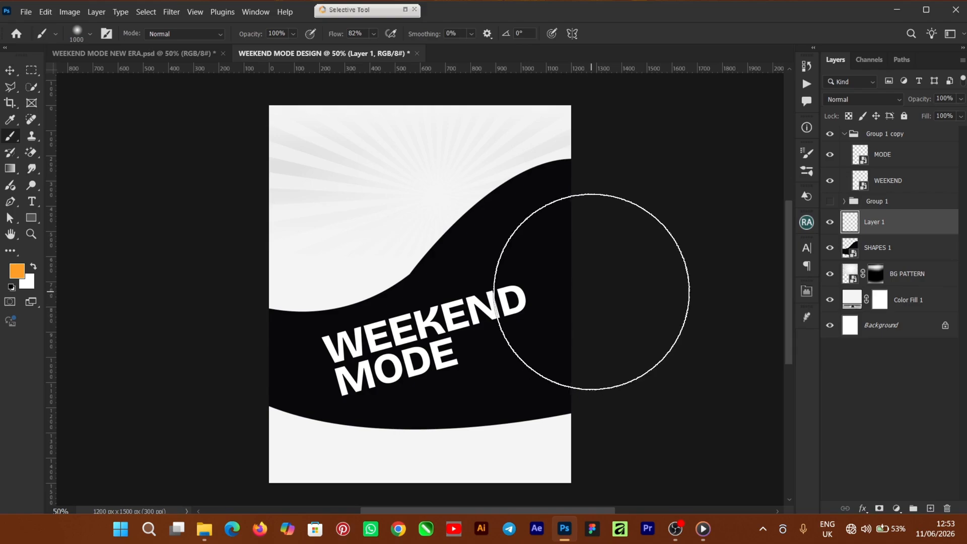
{"action": "left_click", "coordinate": [593, 289]}
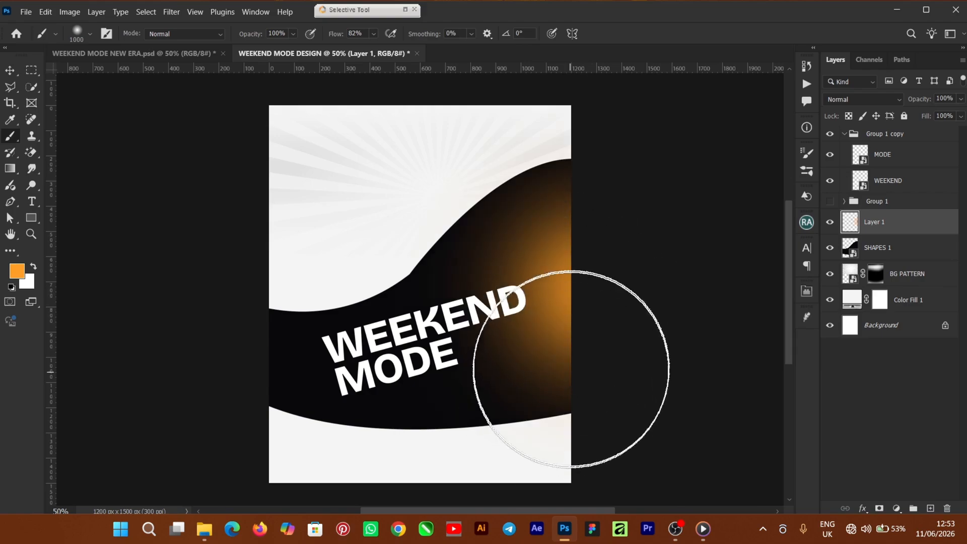
Scale the orange glow to about 114% and shift it partly off the canvas's right edge
{"action": "left_click", "coordinate": [13, 72]}
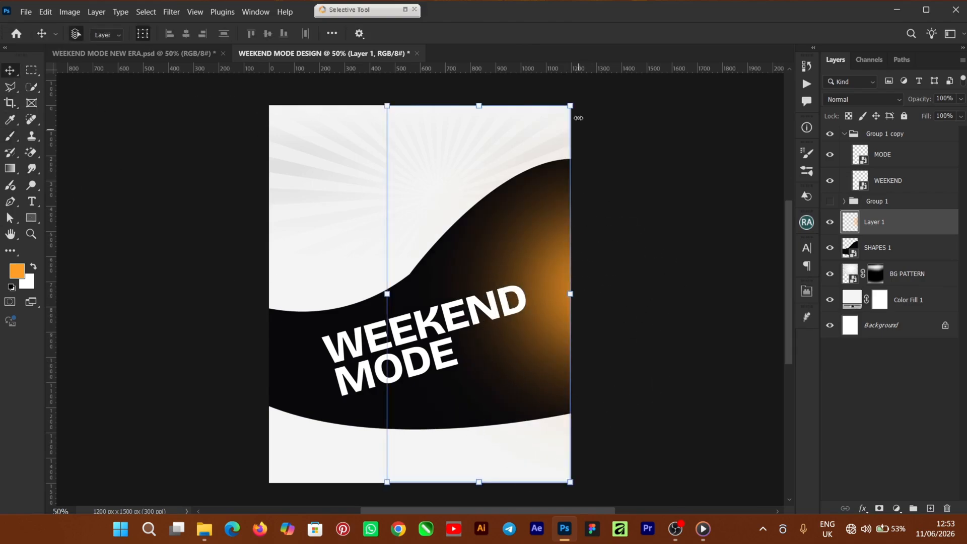
{"action": "left_click_drag", "start_coordinate": [571, 105], "coordinate": [596, 55]}
{"action": "left_click_drag", "start_coordinate": [558, 291], "coordinate": [568, 317]}
{"action": "left_click_drag", "start_coordinate": [606, 84], "coordinate": [606, 76]}
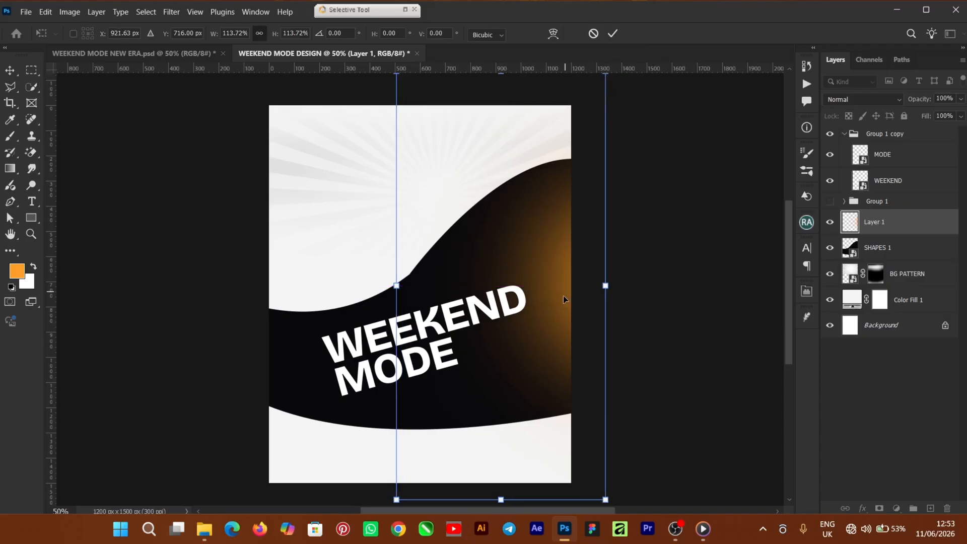
{"action": "left_click_drag", "start_coordinate": [562, 295], "coordinate": [573, 319]}
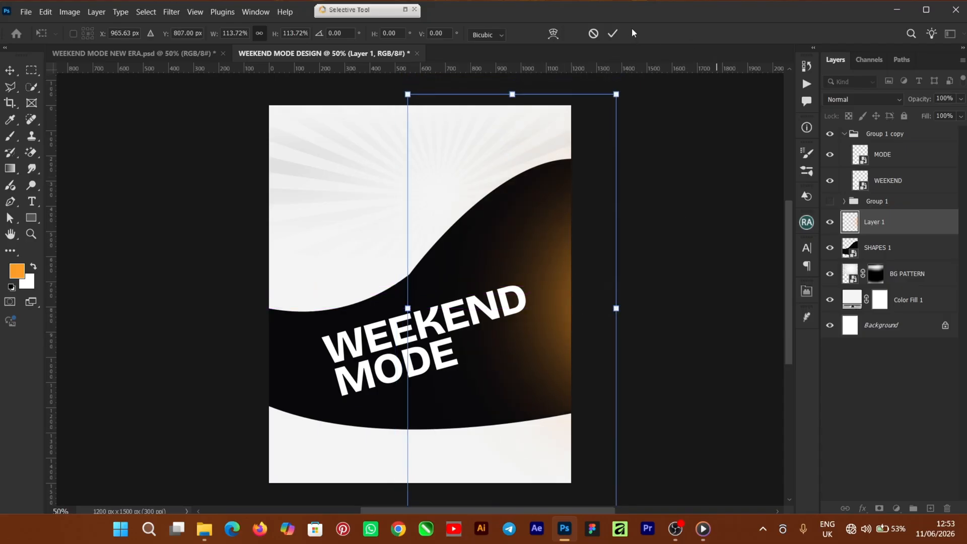
{"action": "key", "text": "Return"}
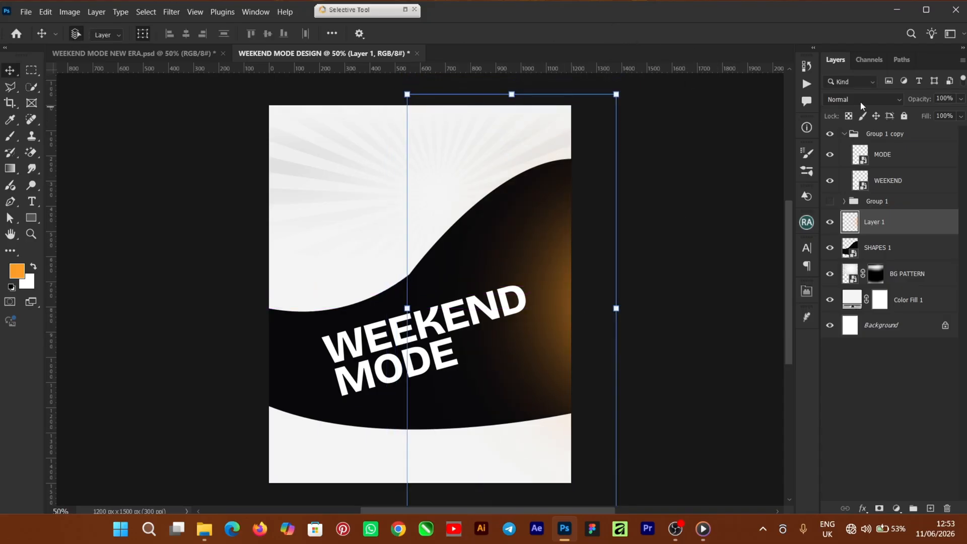
Set the orange glow layer's blend mode to Screen, then scale it to about 102% and fine-tune its position
{"action": "left_click", "coordinate": [861, 102]}
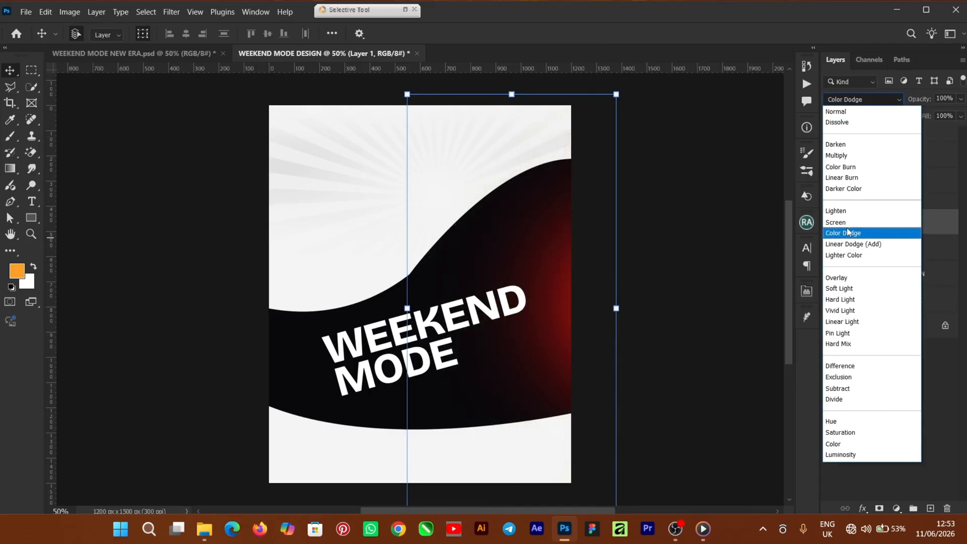
{"action": "left_click", "coordinate": [848, 222]}
{"action": "mouse_move", "coordinate": [555, 327]}
{"action": "left_mouse_down"}
{"action": "mouse_move", "coordinate": [567, 328]}
{"action": "mouse_move", "coordinate": [554, 330]}
{"action": "left_mouse_up"}
{"action": "left_click_drag", "start_coordinate": [619, 318], "coordinate": [621, 315]}
{"action": "mouse_move", "coordinate": [543, 329]}
{"action": "left_mouse_down"}
{"action": "mouse_move", "coordinate": [536, 334]}
{"action": "mouse_move", "coordinate": [549, 327]}
{"action": "left_mouse_up"}
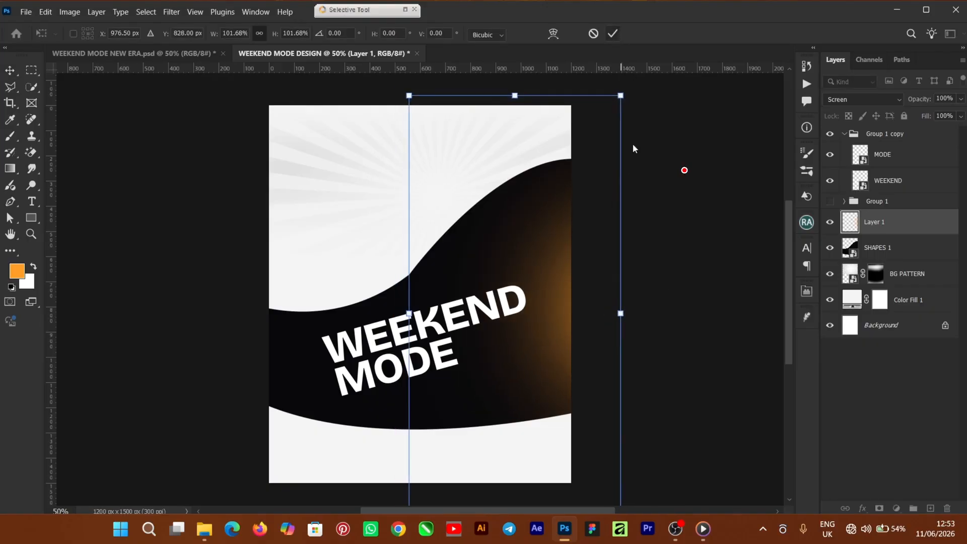
{"action": "key", "text": "Return"}
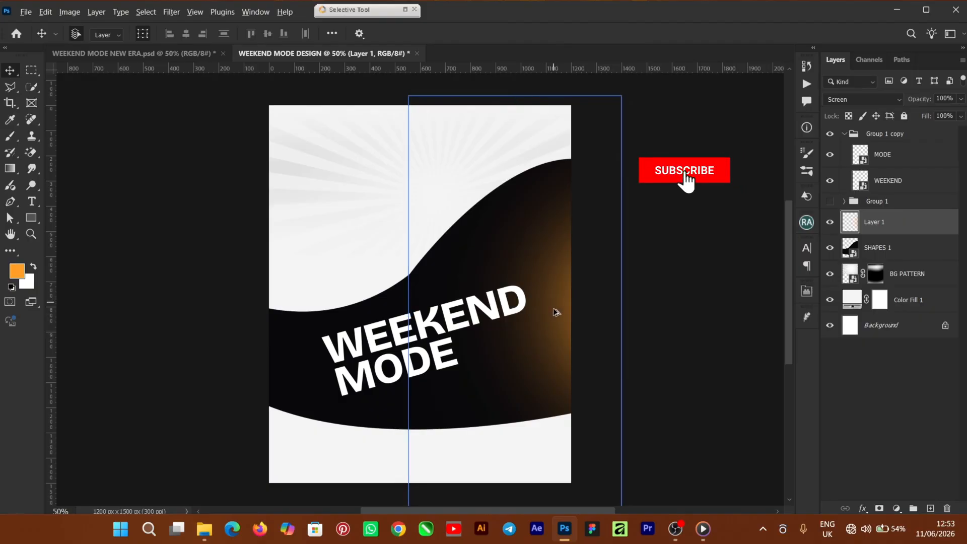
Duplicate the glow to the wave's left end, flip the copy horizontally, and fine-tune the position of the right glow
{"action": "left_click_drag", "start_coordinate": [555, 313], "coordinate": [283, 378]}
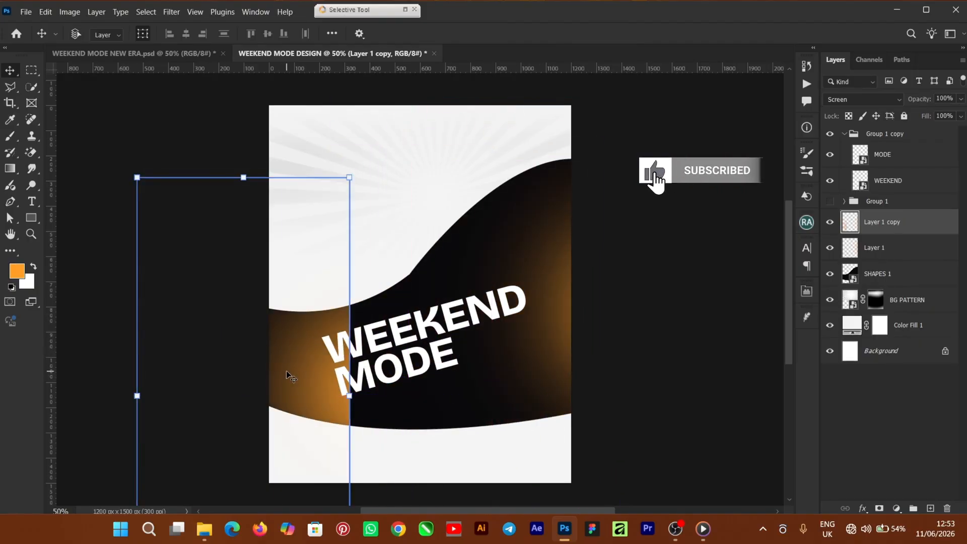
{"action": "key", "text": "ctrl+t"}
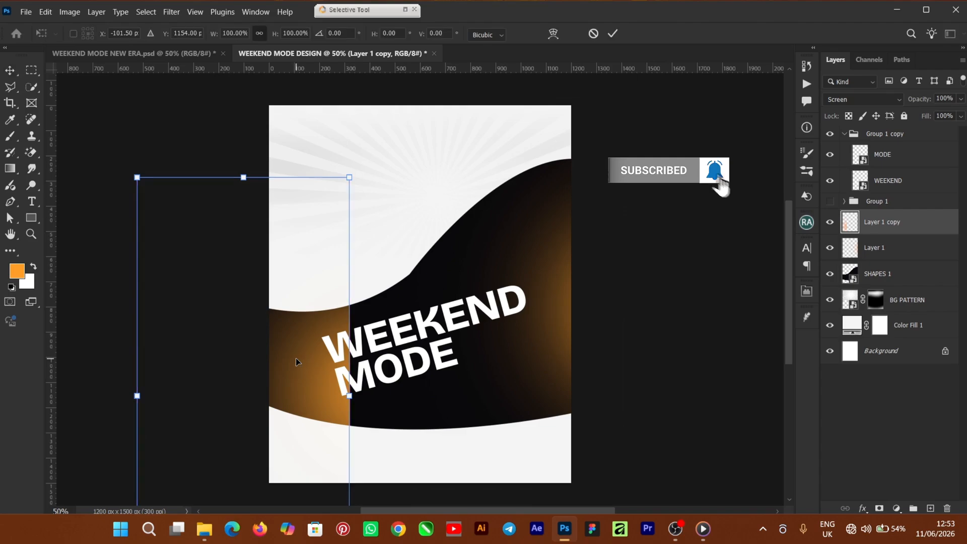
{"action": "right_click", "coordinate": [296, 360]}
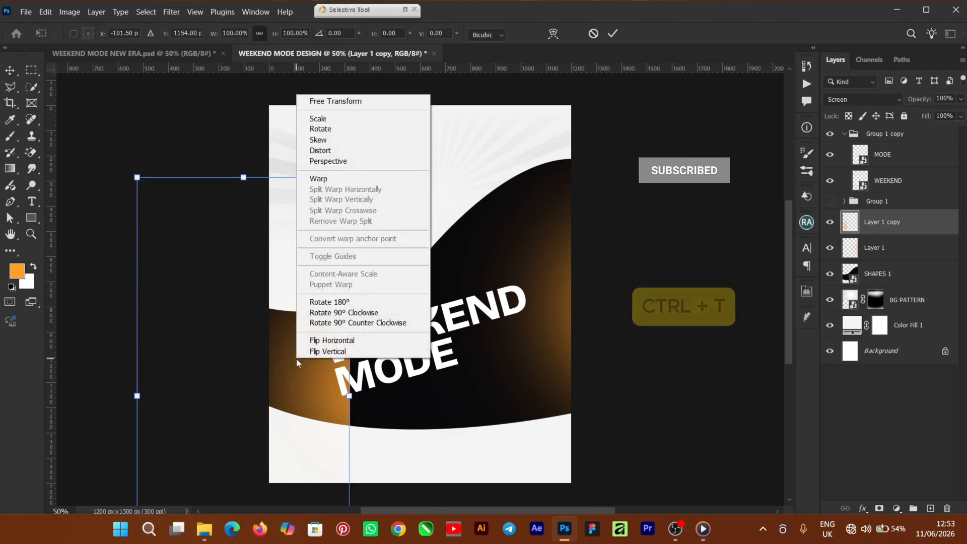
{"action": "left_click", "coordinate": [339, 343]}
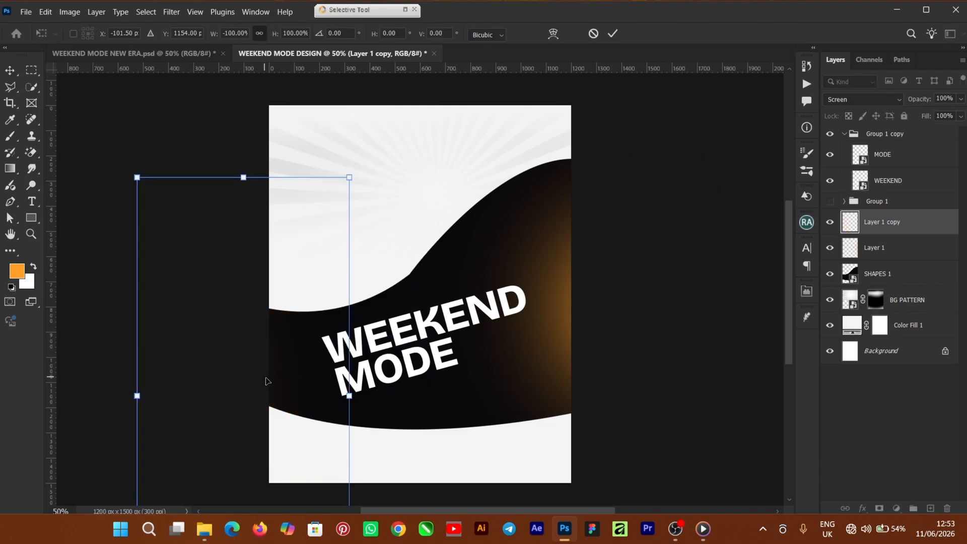
{"action": "left_click_drag", "start_coordinate": [278, 375], "coordinate": [342, 362]}
{"action": "left_click", "coordinate": [612, 36]}
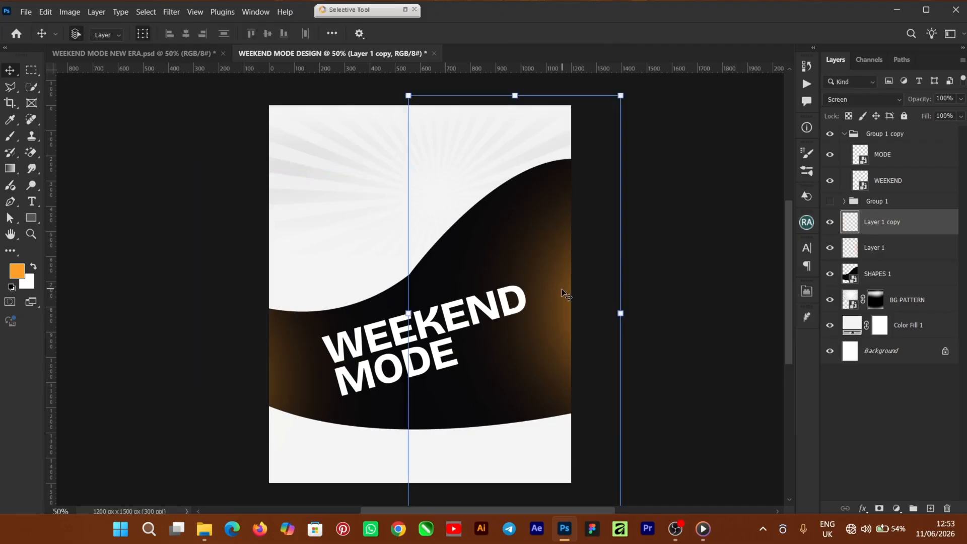
{"action": "left_click_drag", "start_coordinate": [557, 290], "coordinate": [563, 316]}
{"action": "left_click", "coordinate": [701, 253]}
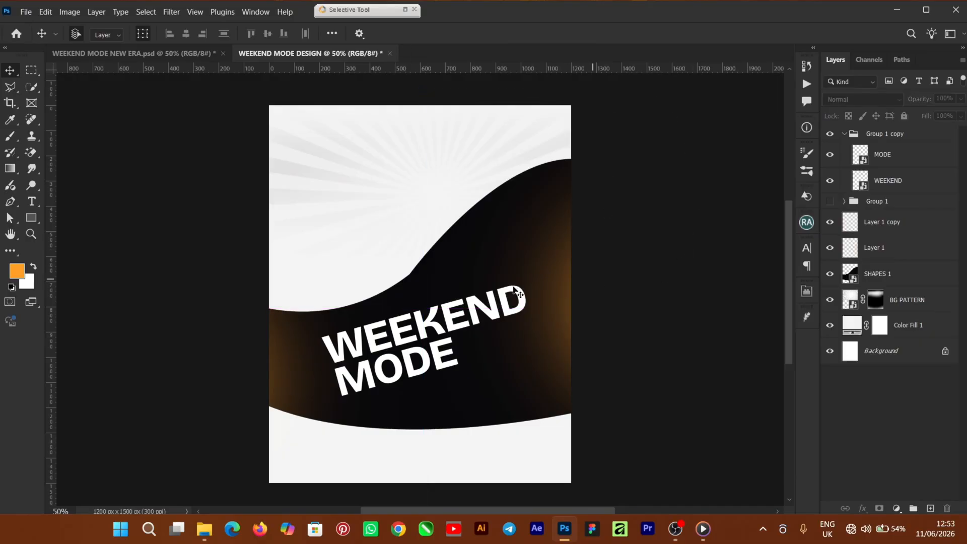
Blend WEEKEND into the wave by splitting its Underlying Layer black Blend If slider to 0 / 13, and blend MODE the same way
{"action": "left_click", "coordinate": [385, 357]}
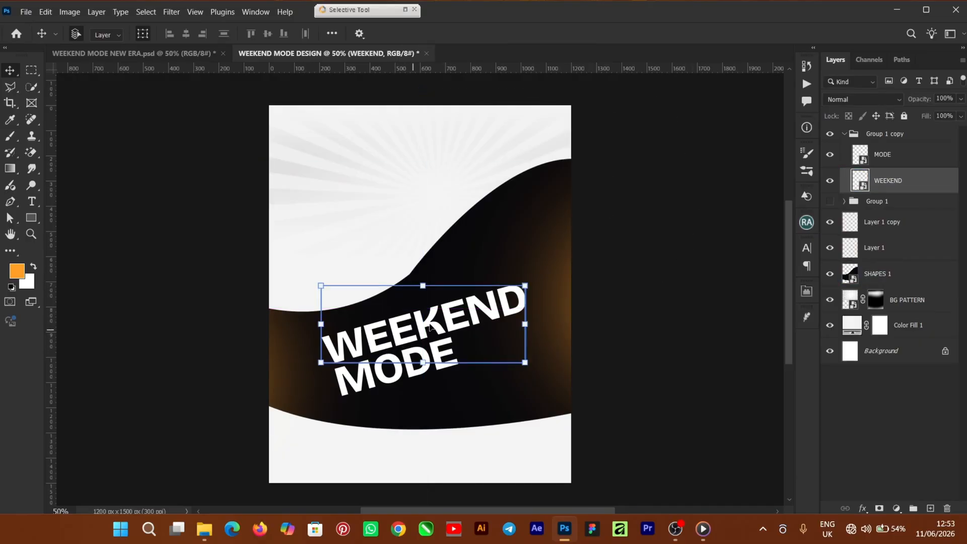
{"action": "right_click", "coordinate": [916, 181]}
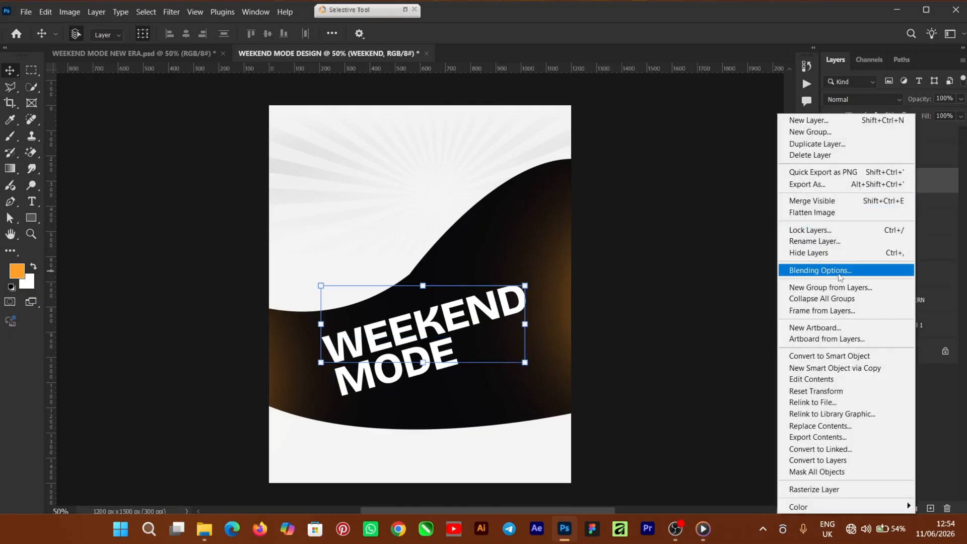
{"action": "left_click", "coordinate": [867, 276]}
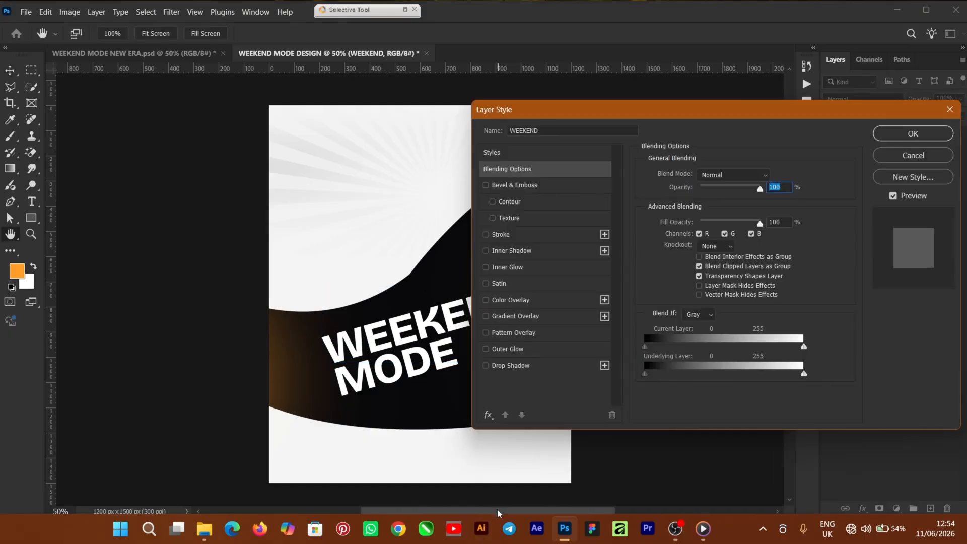
{"action": "left_click_drag", "start_coordinate": [498, 513], "coordinate": [541, 513]}
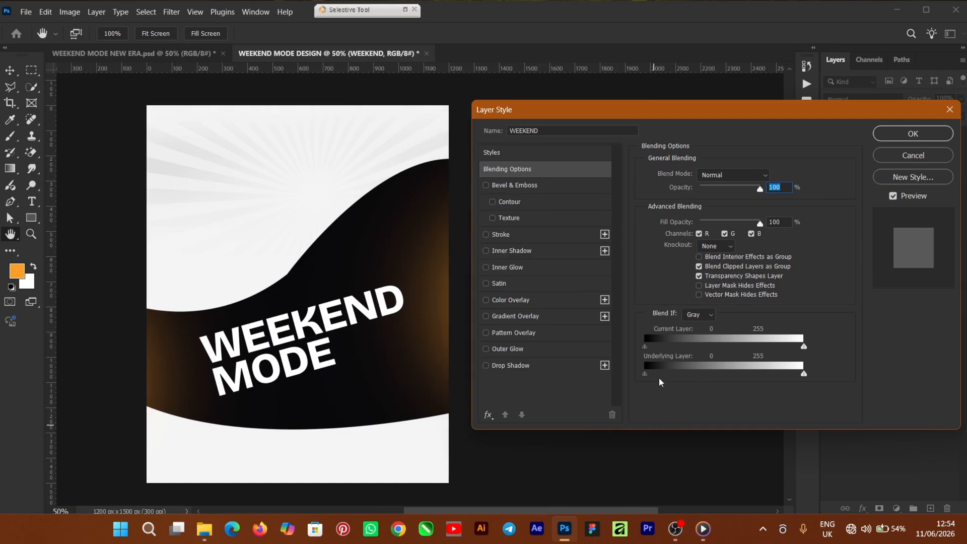
{"action": "key", "text": "alt"}
{"action": "left_click_drag", "start_coordinate": [650, 378], "coordinate": [654, 379]}
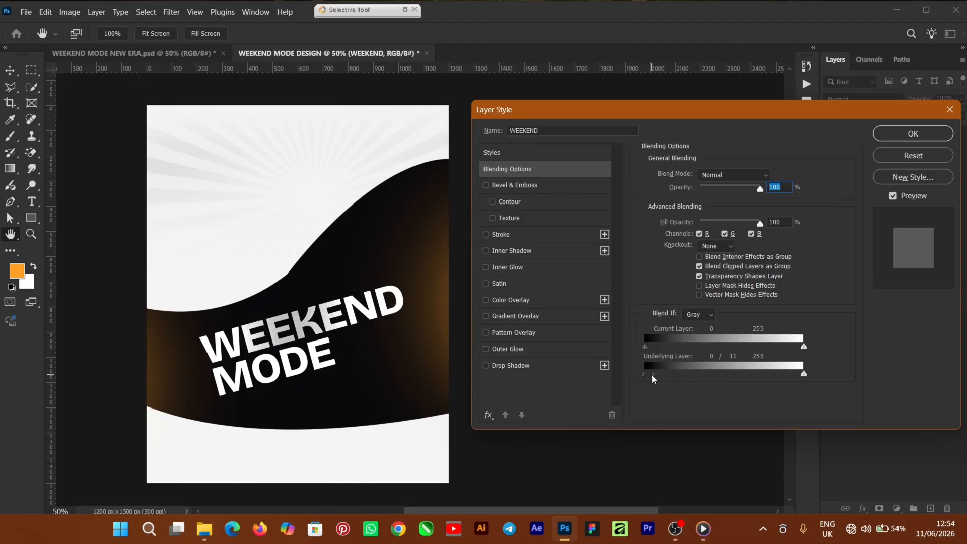
{"action": "left_click_drag", "start_coordinate": [653, 379], "coordinate": [655, 381]}
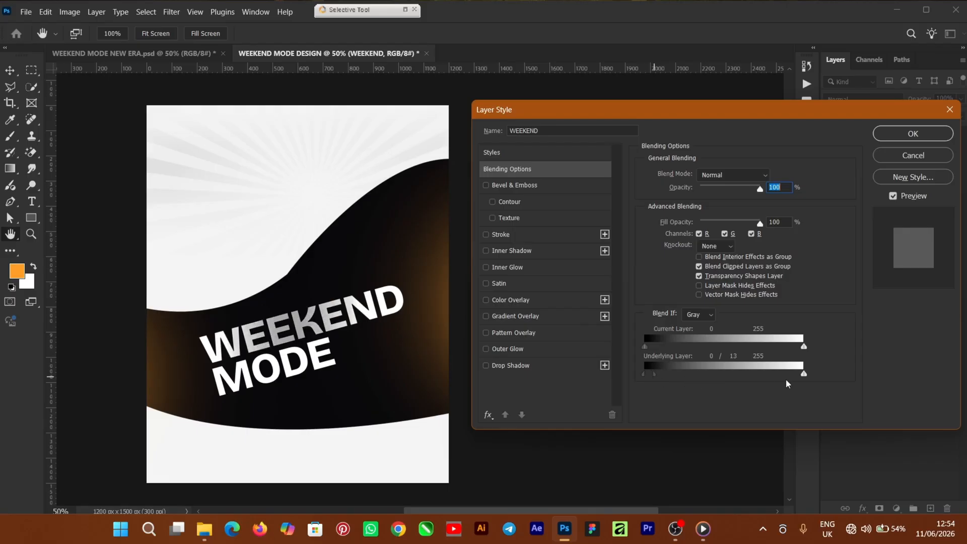
{"action": "left_click_drag", "start_coordinate": [805, 378], "coordinate": [804, 378]}
{"action": "left_click", "coordinate": [911, 134]}
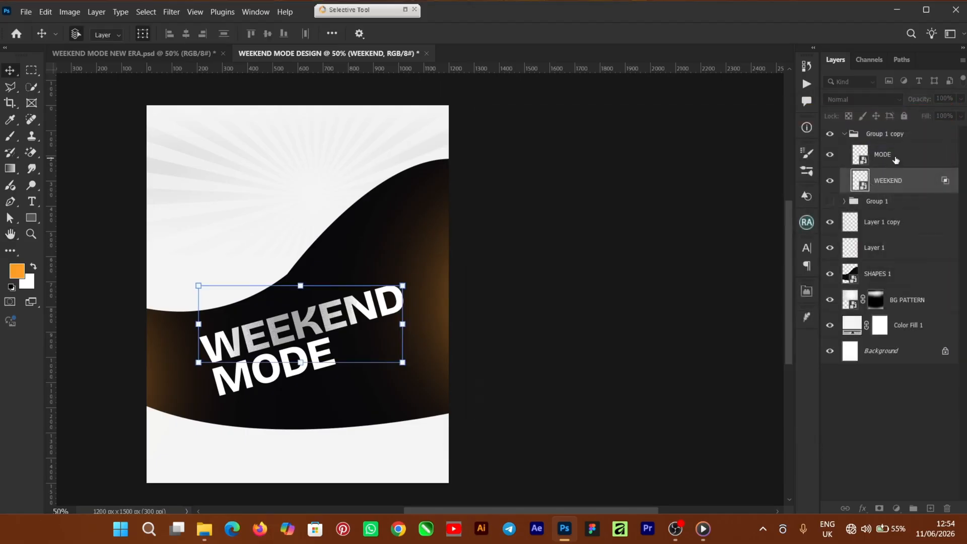
{"action": "left_click", "coordinate": [896, 158]}
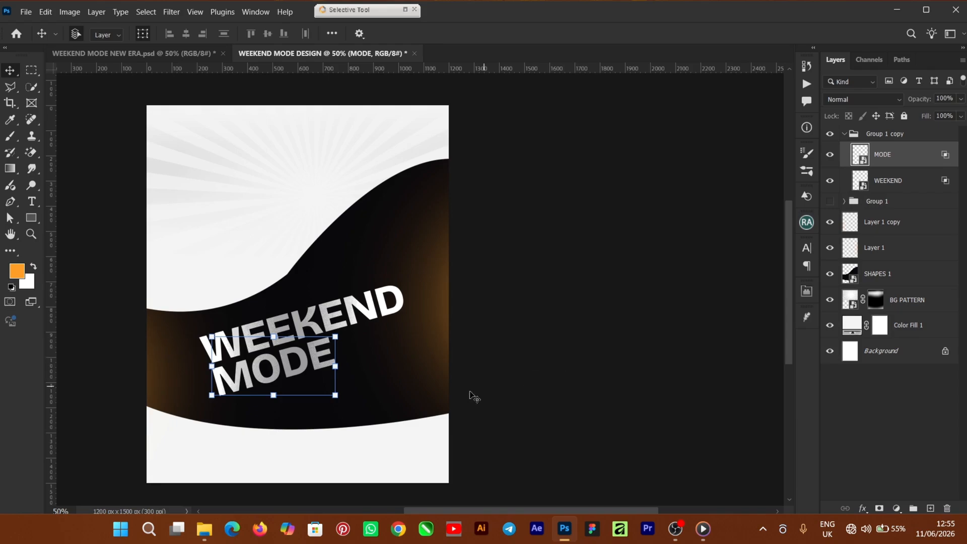
Nudge the right and left orange glows slightly upward on the wave, then deselect
{"action": "mouse_move", "coordinate": [427, 310]}
{"action": "left_mouse_down"}
{"action": "mouse_move", "coordinate": [437, 291]}
{"action": "mouse_move", "coordinate": [429, 296]}
{"action": "left_mouse_up"}
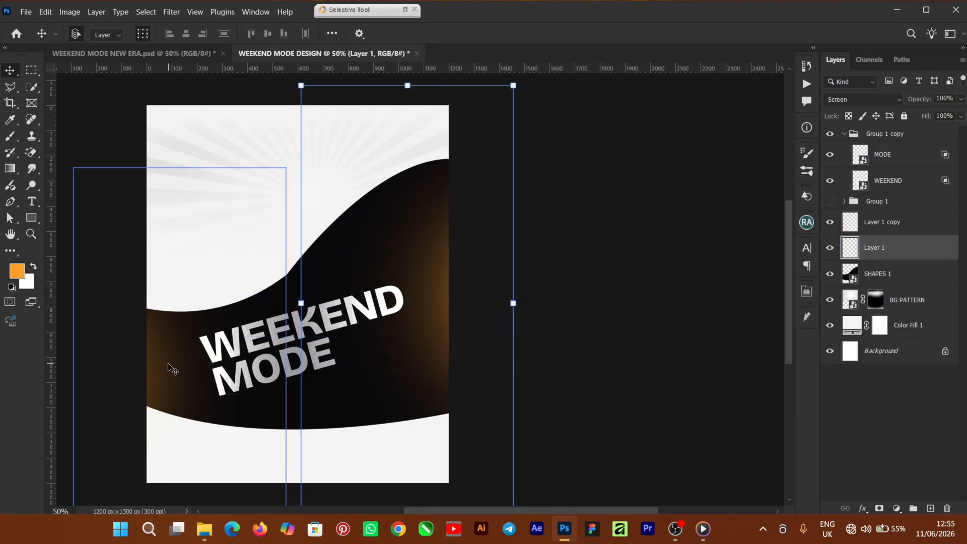
{"action": "mouse_move", "coordinate": [169, 368]}
{"action": "left_mouse_down"}
{"action": "mouse_move", "coordinate": [159, 367]}
{"action": "mouse_move", "coordinate": [171, 365]}
{"action": "left_mouse_up"}
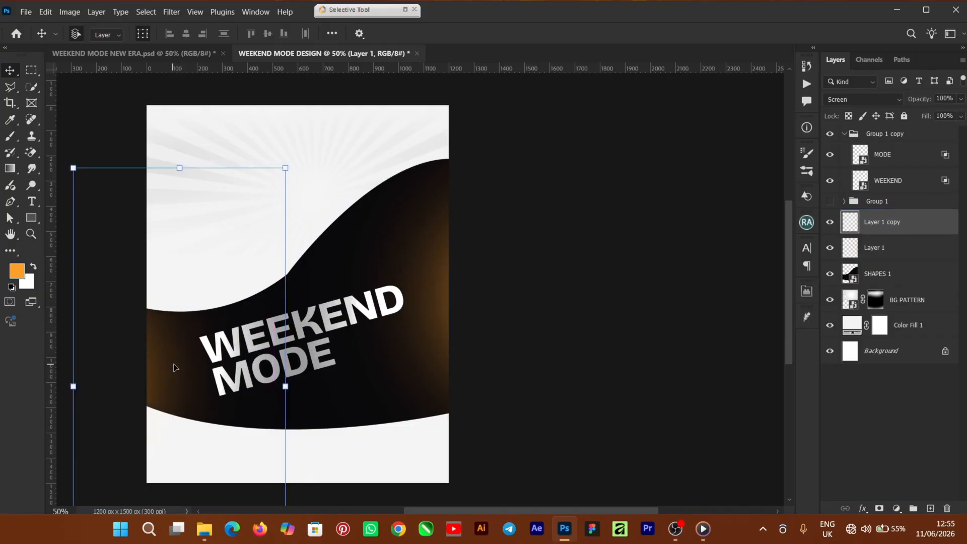
{"action": "left_click", "coordinate": [676, 342]}
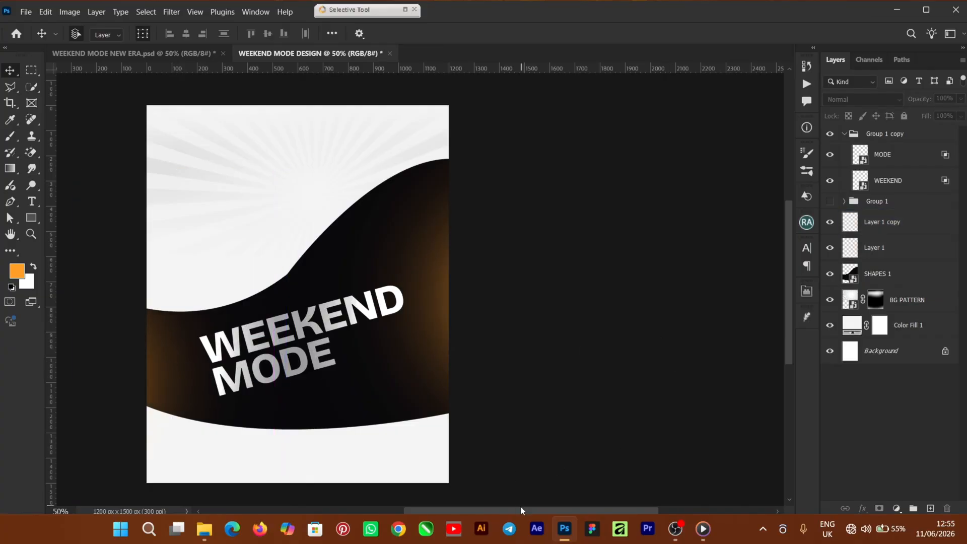
Place the LINE SHAPES image from the WEEKEND MODE SECOND EDITION FILE folder and position it just below the word MODE
{"action": "left_click_drag", "start_coordinate": [521, 505], "coordinate": [478, 506]}
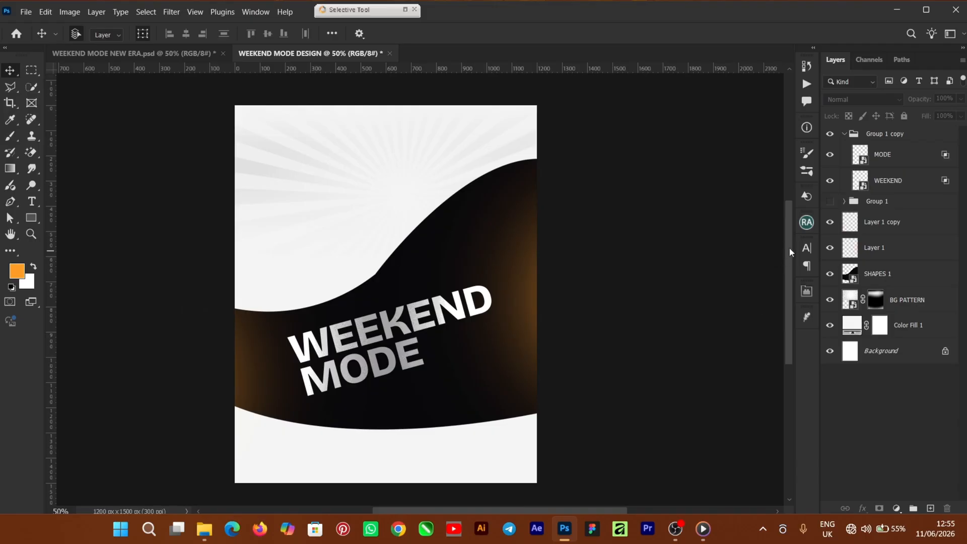
{"action": "left_click_drag", "start_coordinate": [790, 252], "coordinate": [788, 265]}
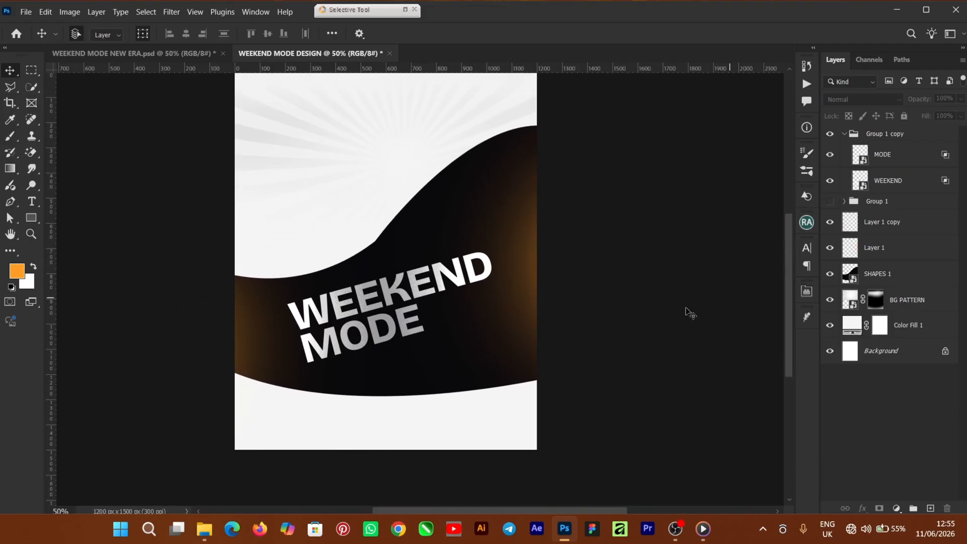
{"action": "left_click", "coordinate": [204, 529]}
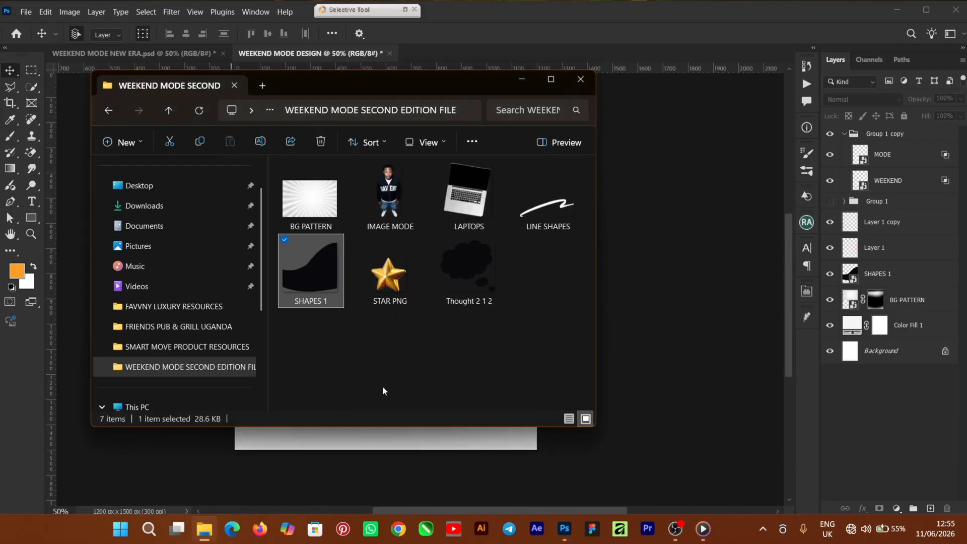
{"action": "left_click_drag", "start_coordinate": [546, 213], "coordinate": [679, 385]}
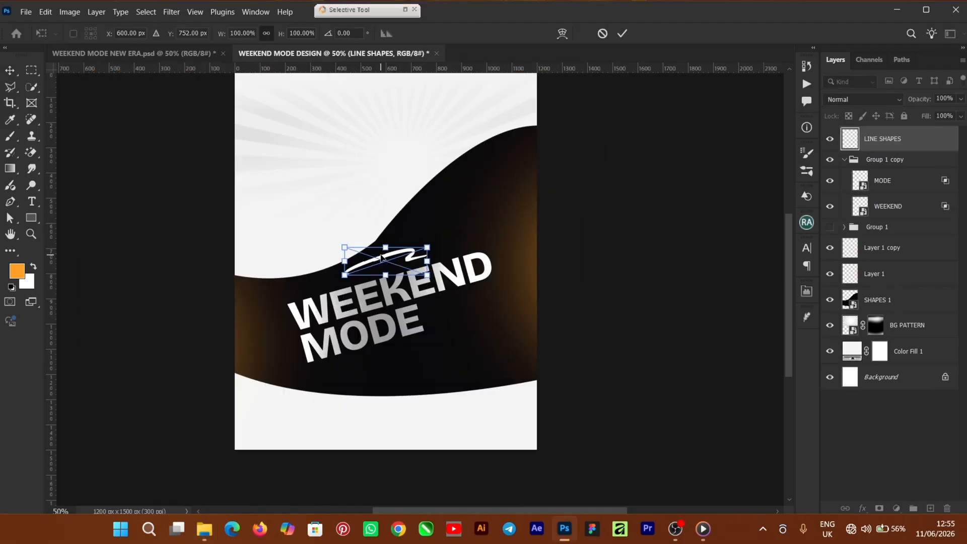
{"action": "left_click_drag", "start_coordinate": [383, 258], "coordinate": [407, 349]}
{"action": "key", "text": "ctrl+plus"}
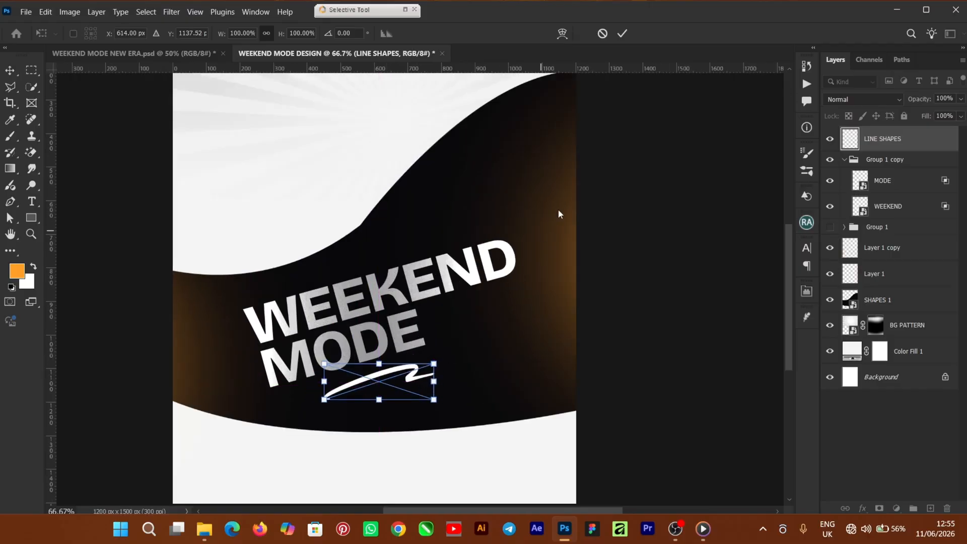
{"action": "left_click", "coordinate": [626, 36]}
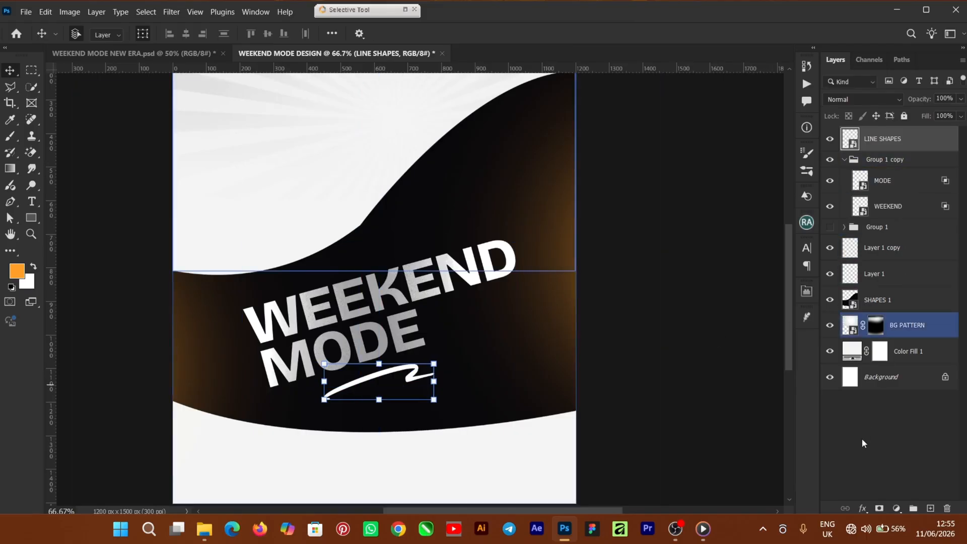
Add a Gradient Overlay to the LINE SHAPES stroke and set the gradient's first colour stop to fefa00
{"action": "left_click", "coordinate": [863, 509]}
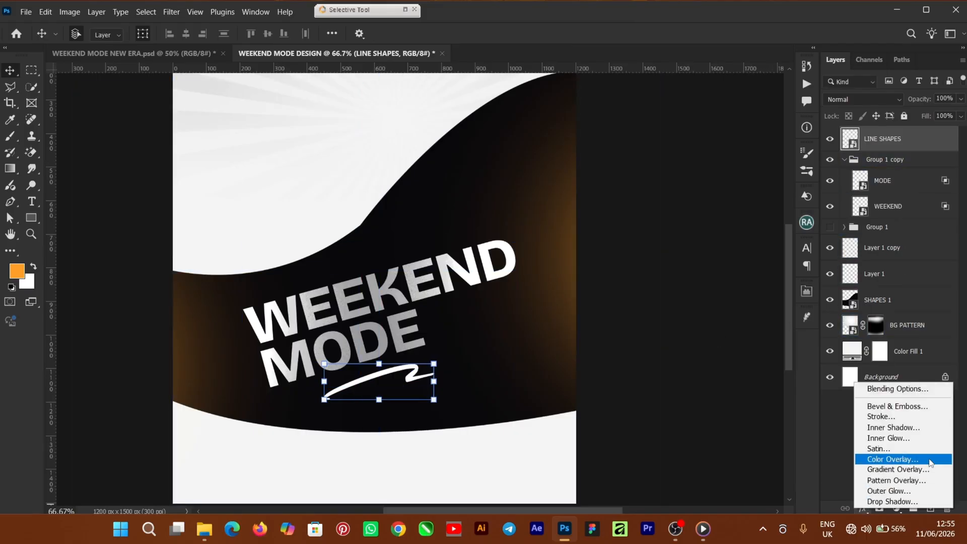
{"action": "left_click", "coordinate": [915, 471]}
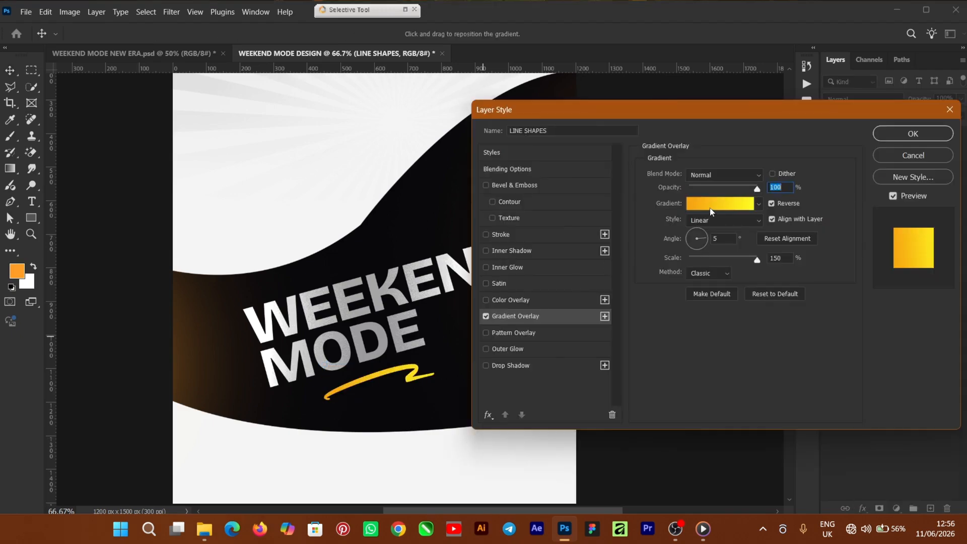
{"action": "left_click", "coordinate": [718, 204]}
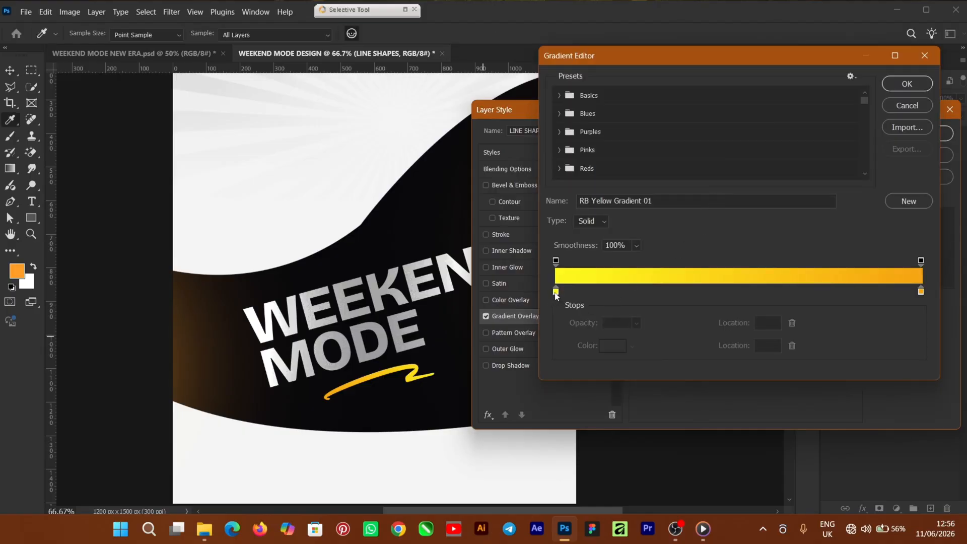
{"action": "left_click", "coordinate": [556, 293]}
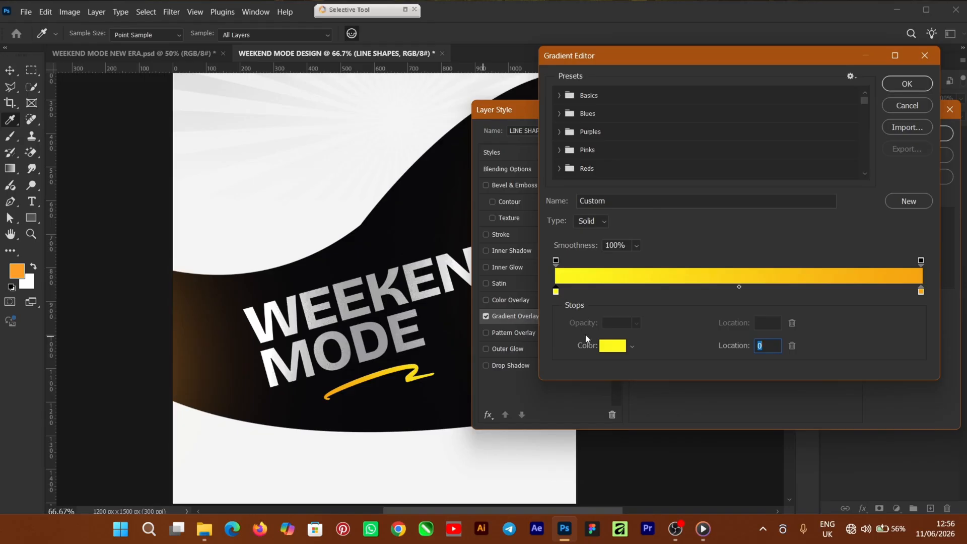
{"action": "left_click", "coordinate": [609, 349]}
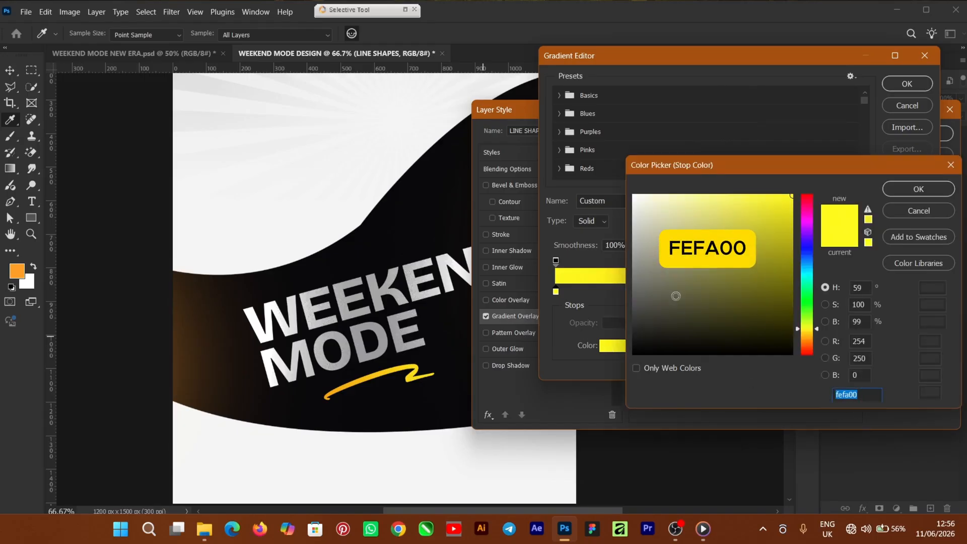
{"action": "left_click", "coordinate": [911, 190]}
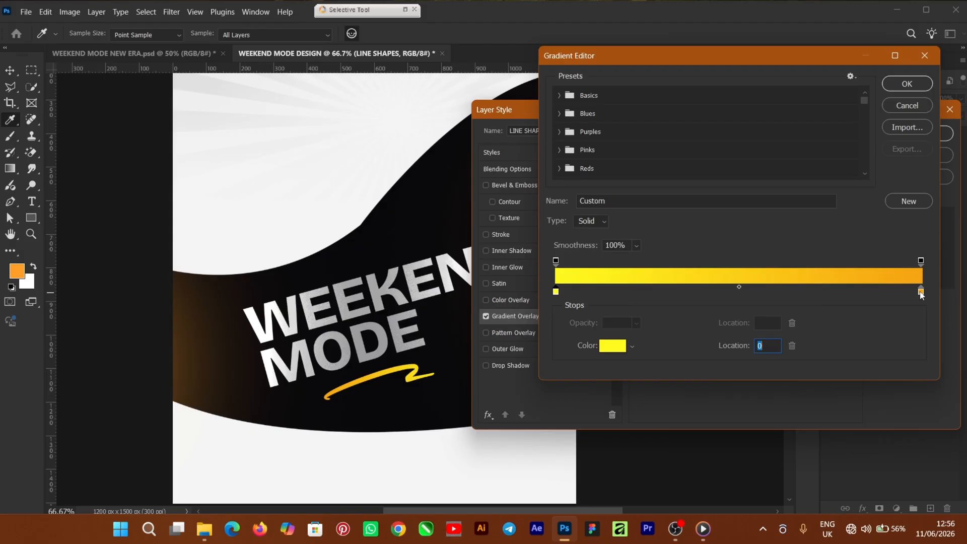
Set the gradient's end stop to f6a402, apply the reversed linear overlay at 5° and 150% scale, then deselect the stroke
{"action": "left_click", "coordinate": [625, 348]}
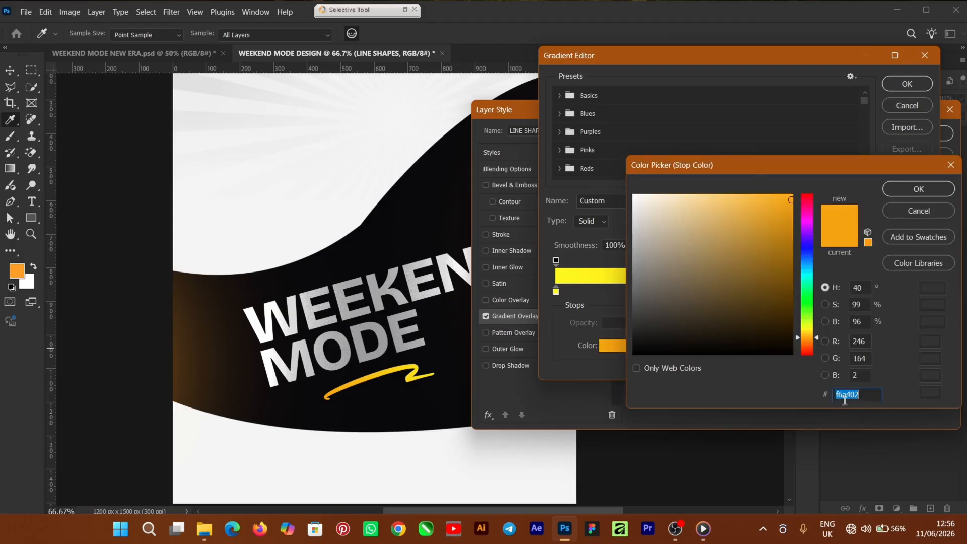
{"action": "left_click", "coordinate": [901, 190]}
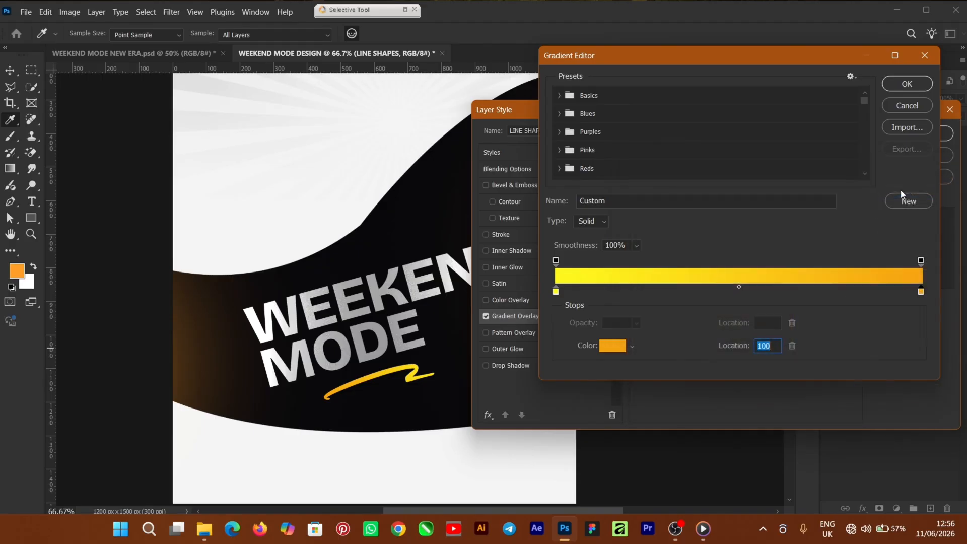
{"action": "left_click", "coordinate": [907, 84]}
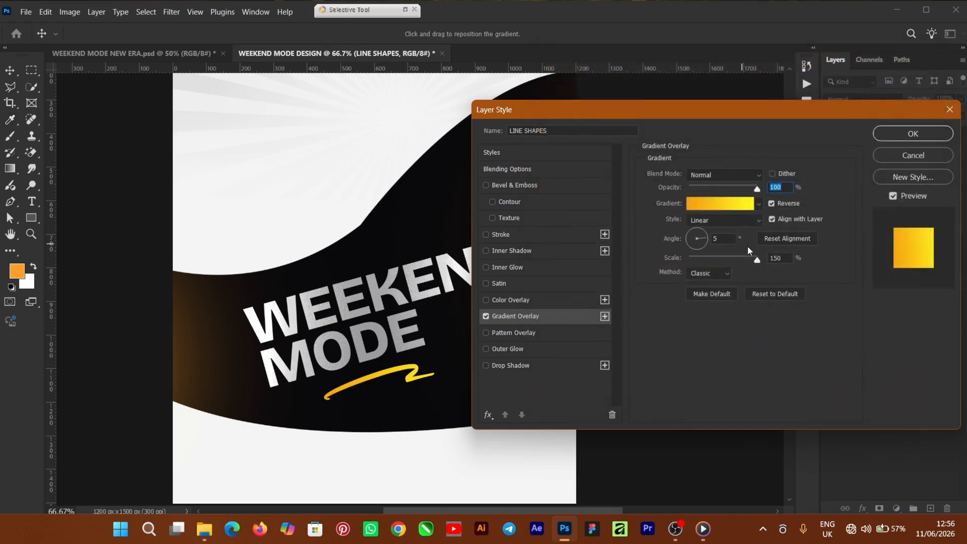
{"action": "left_click", "coordinate": [897, 134]}
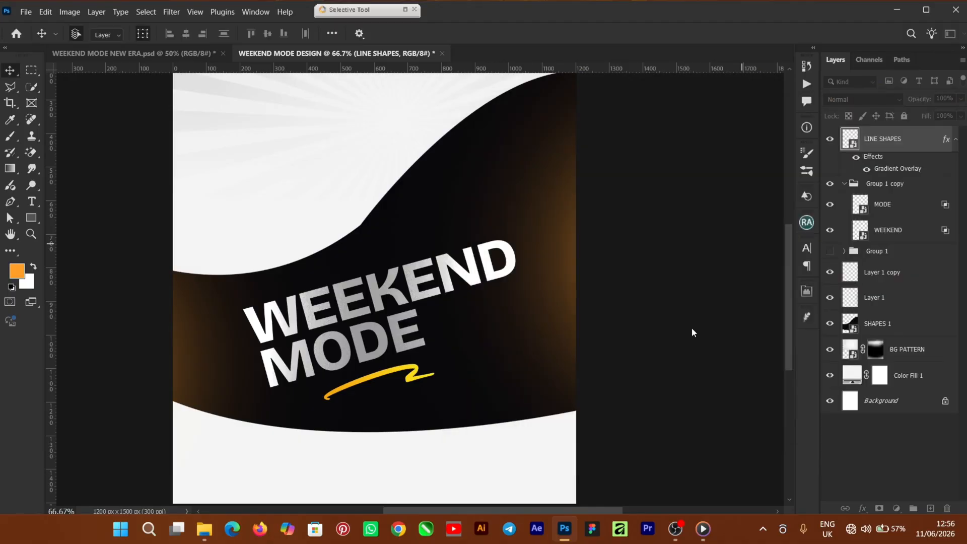
{"action": "key", "text": "ctrl+minus"}
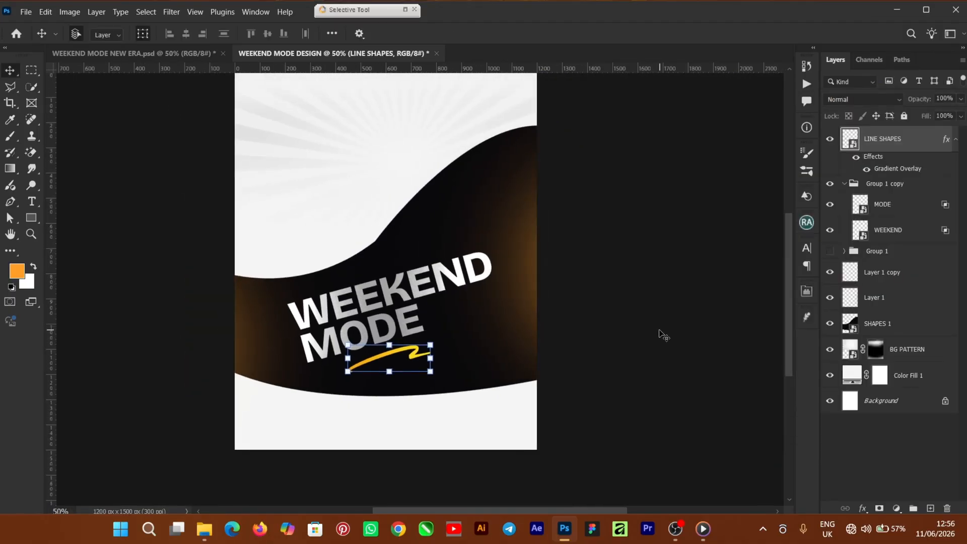
{"action": "left_click", "coordinate": [664, 342]}
Place the IMAGE MODE photo from the WEEKEND MODE SECOND EDITION FILE folder and position it with the feet overlapping the headline
{"action": "left_click", "coordinate": [204, 530]}
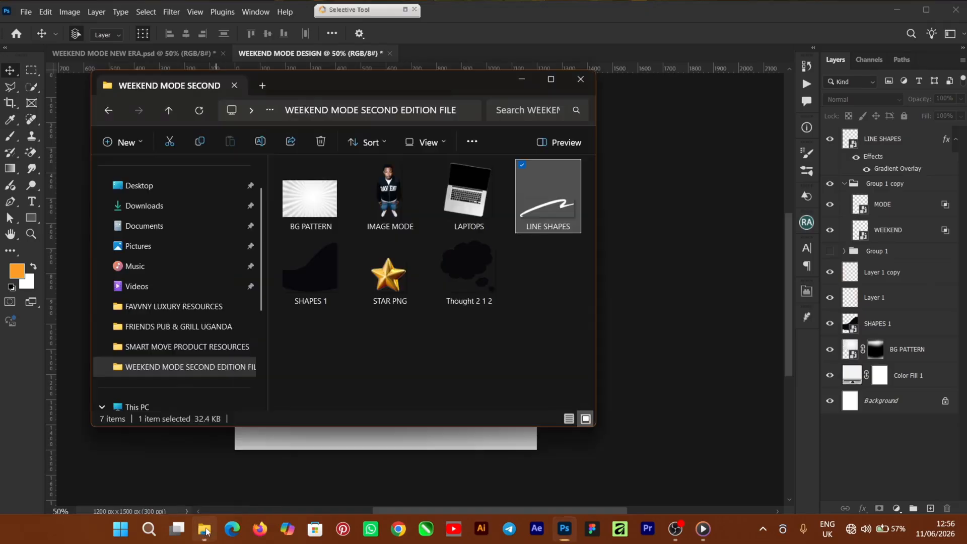
{"action": "left_click_drag", "start_coordinate": [385, 204], "coordinate": [643, 349]}
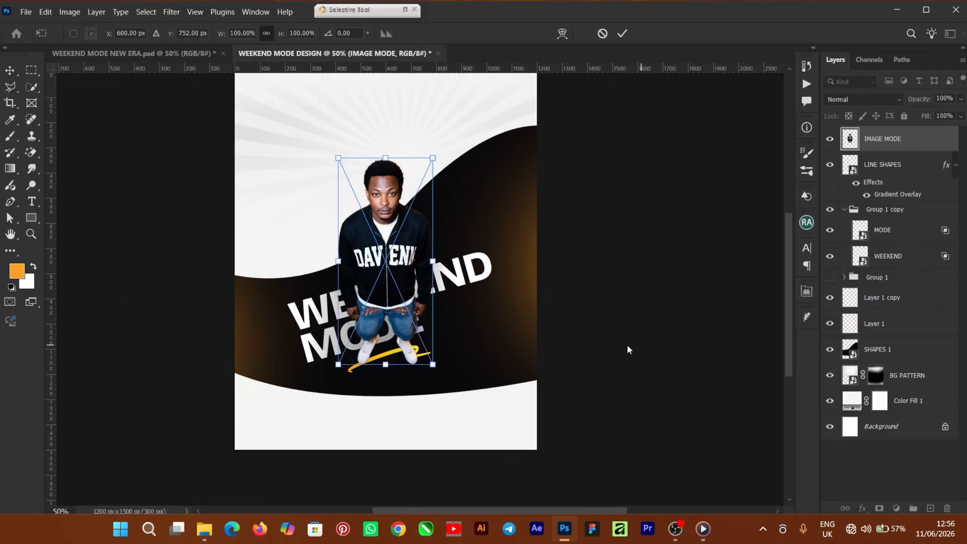
{"action": "left_click_drag", "start_coordinate": [401, 283], "coordinate": [392, 248]}
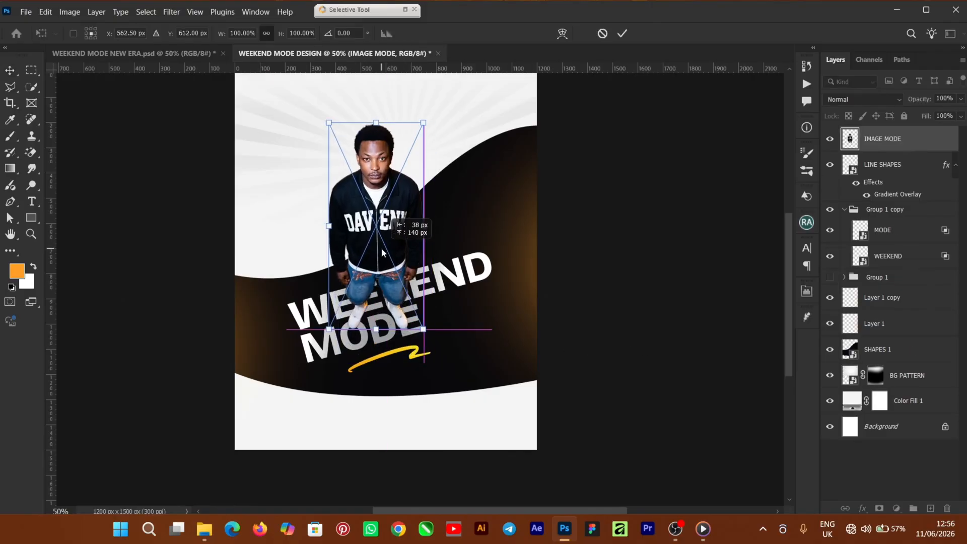
{"action": "left_click_drag", "start_coordinate": [793, 344], "coordinate": [788, 316]}
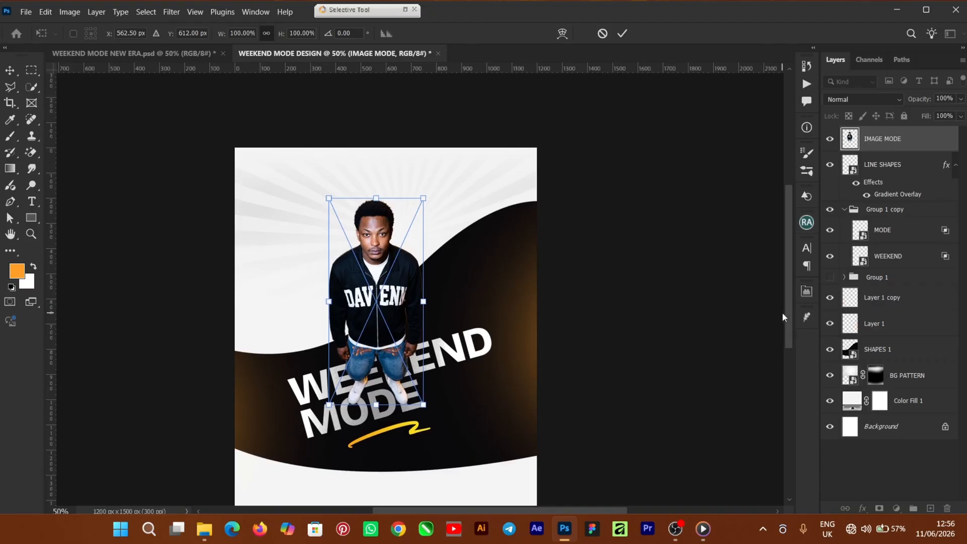
{"action": "left_click_drag", "start_coordinate": [367, 290], "coordinate": [376, 296]}
{"action": "key", "text": "Return"}
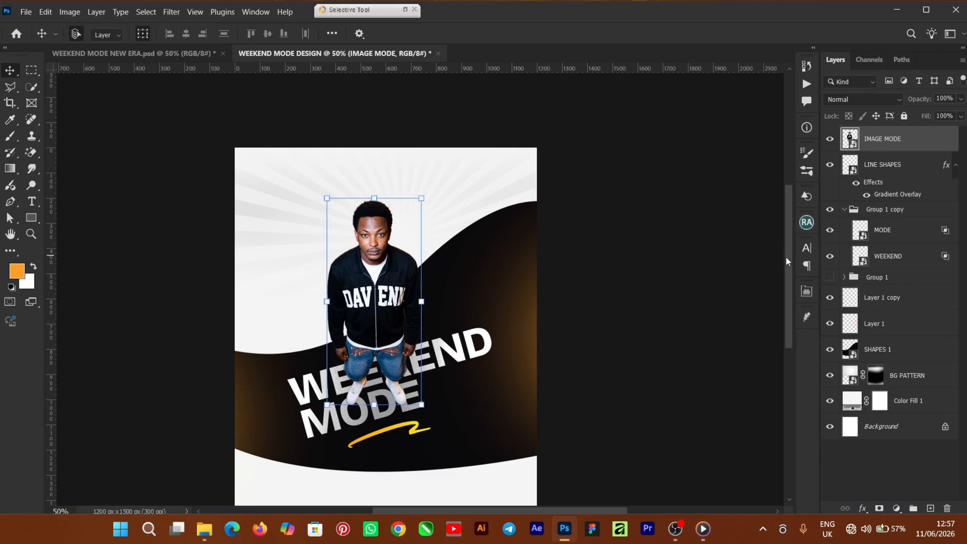
{"action": "scroll", "coordinate": [789, 273], "scroll_direction": "down", "scroll_amount": 1}
{"action": "left_click_drag", "start_coordinate": [367, 257], "coordinate": [363, 253]}
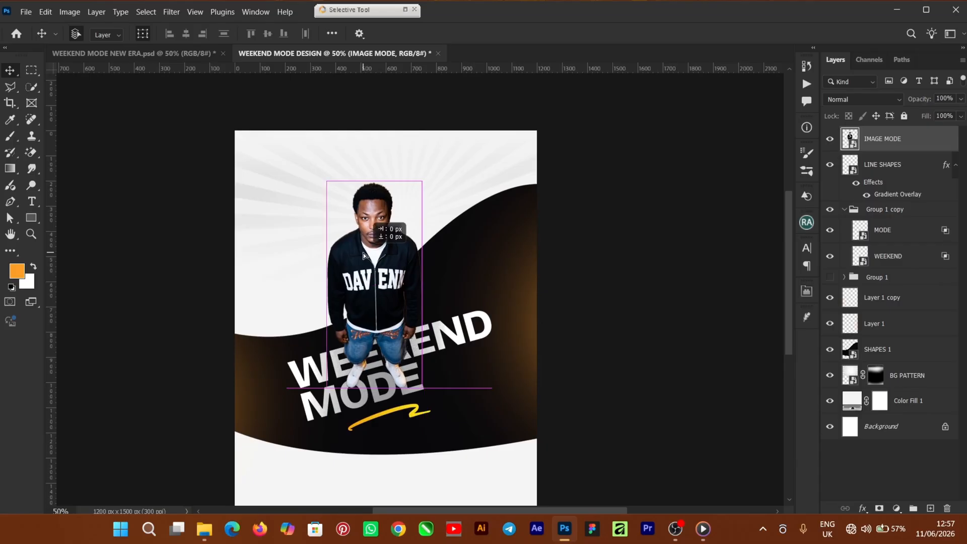
{"action": "left_click_drag", "start_coordinate": [364, 253], "coordinate": [364, 253]}
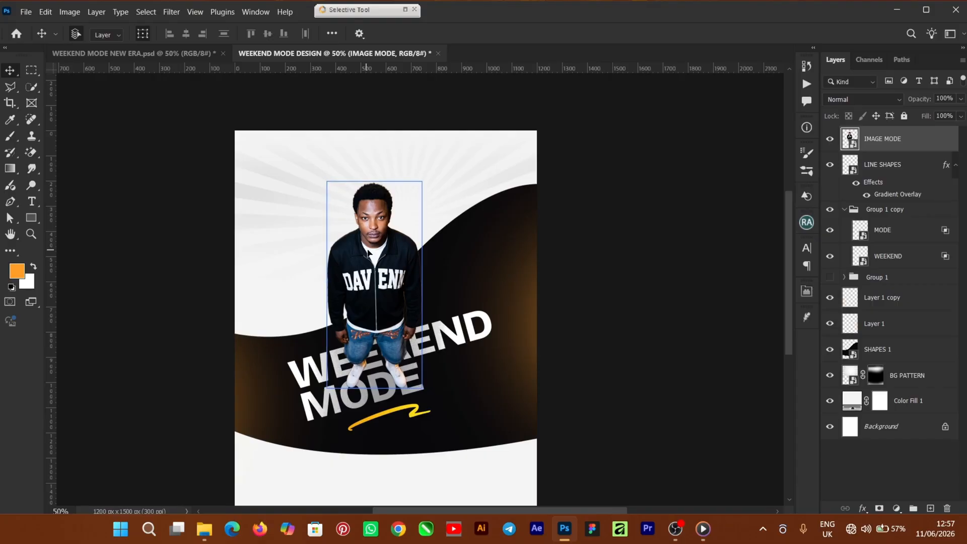
{"action": "left_click", "coordinate": [721, 373]}
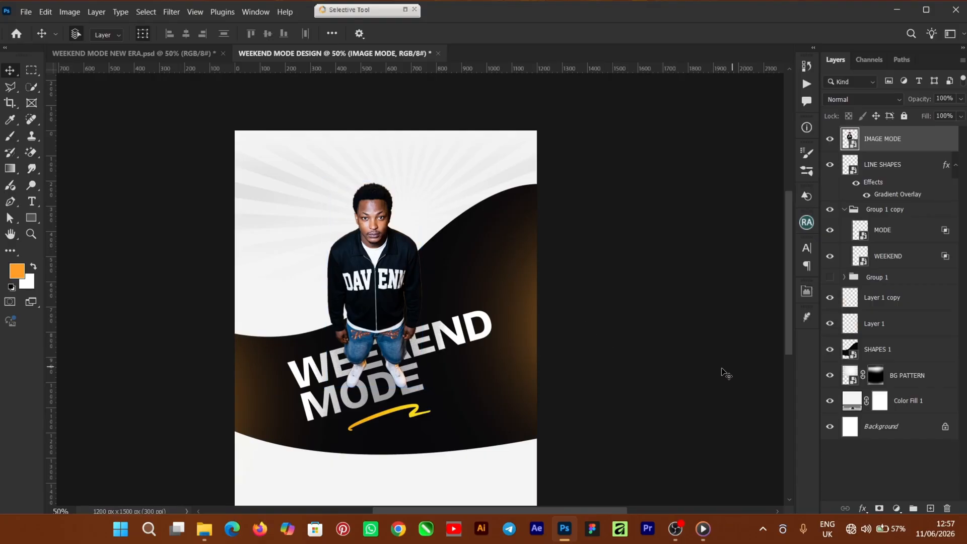
Place the LAPTOPS image from the project folder to the right of MODE, at about X 974 px, Y 1003.5 px
{"action": "left_click", "coordinate": [204, 529]}
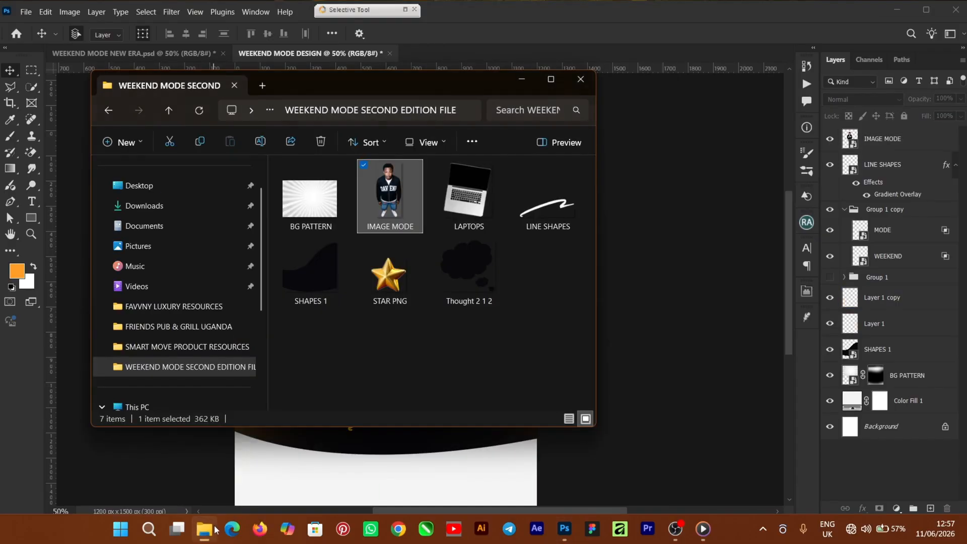
{"action": "left_click_drag", "start_coordinate": [466, 196], "coordinate": [659, 371]}
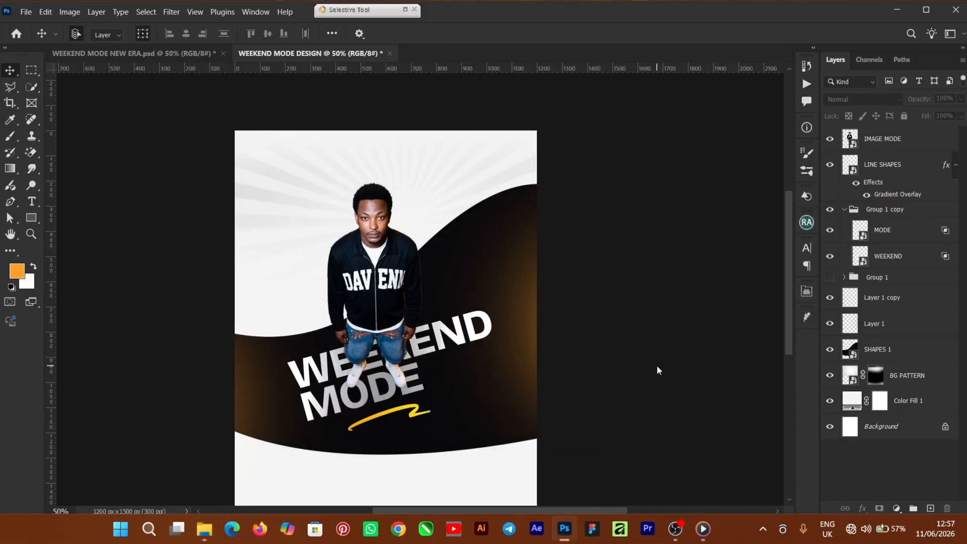
{"action": "left_click_drag", "start_coordinate": [383, 318], "coordinate": [477, 380]}
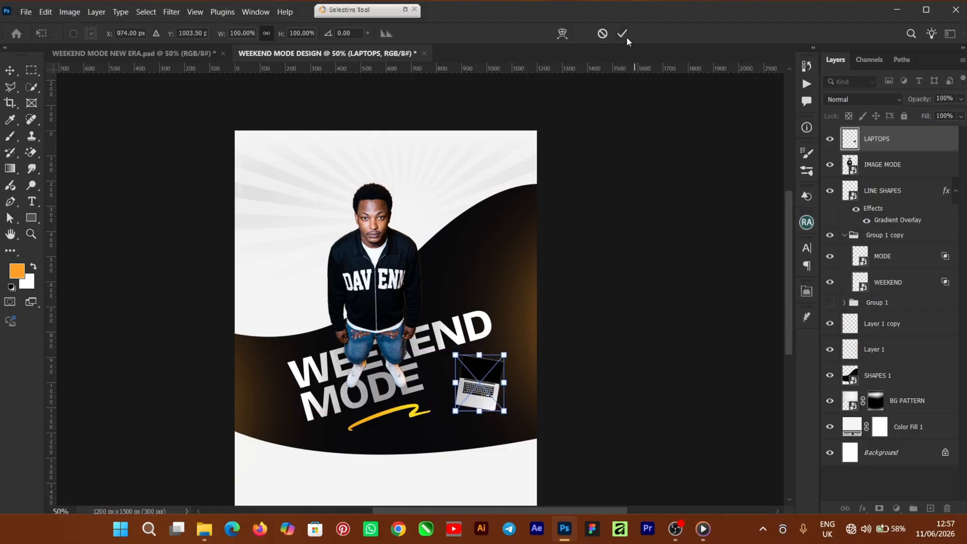
{"action": "key", "text": "Return"}
{"action": "mouse_move", "coordinate": [788, 266]}
{"action": "left_mouse_down"}
{"action": "mouse_move", "coordinate": [794, 292]}
{"action": "mouse_move", "coordinate": [794, 277]}
{"action": "left_mouse_up"}
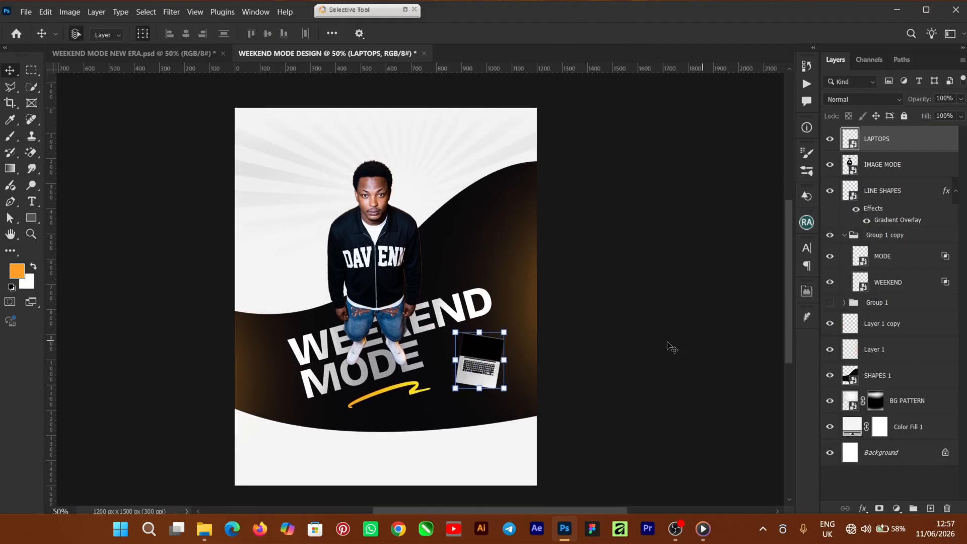
Place the Thought 2 1 2 cloud image from the project folder on the light background left of the man's head
{"action": "mouse_move", "coordinate": [209, 533]}
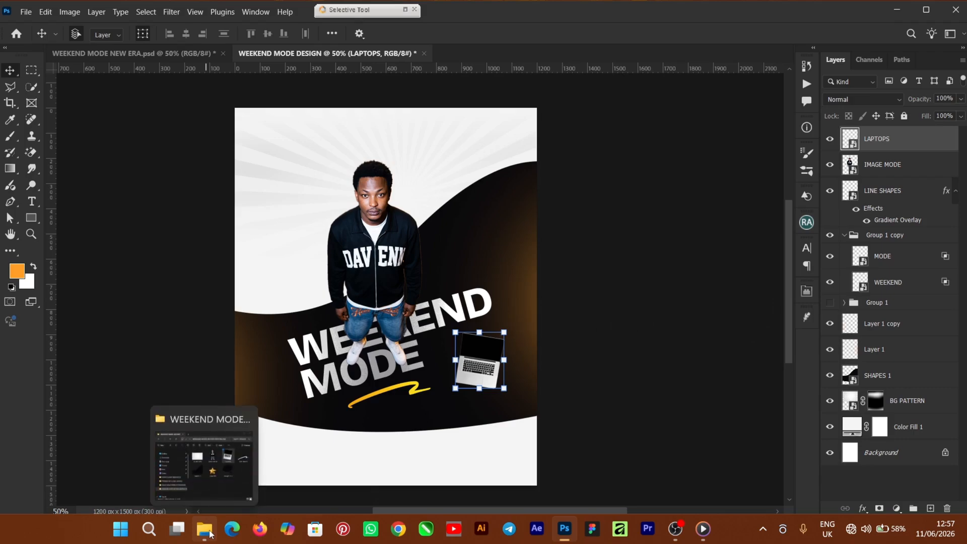
{"action": "left_click", "coordinate": [221, 474]}
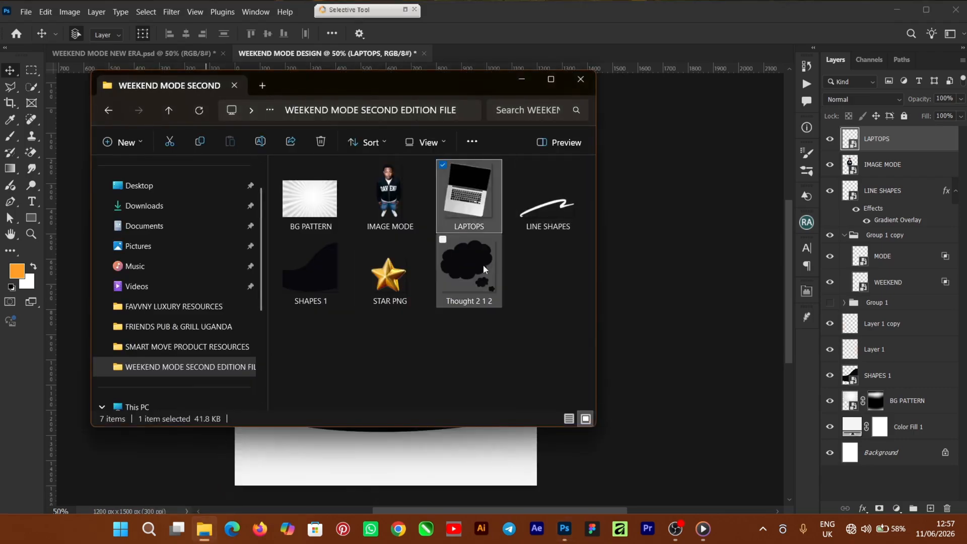
{"action": "left_click_drag", "start_coordinate": [479, 269], "coordinate": [655, 344]}
{"action": "left_click_drag", "start_coordinate": [380, 297], "coordinate": [288, 202]}
{"action": "key", "text": "Return"}
Shift the IMAGE MODE photo slightly right and up over the headline, then deselect it
{"action": "left_click_drag", "start_coordinate": [378, 252], "coordinate": [380, 238]}
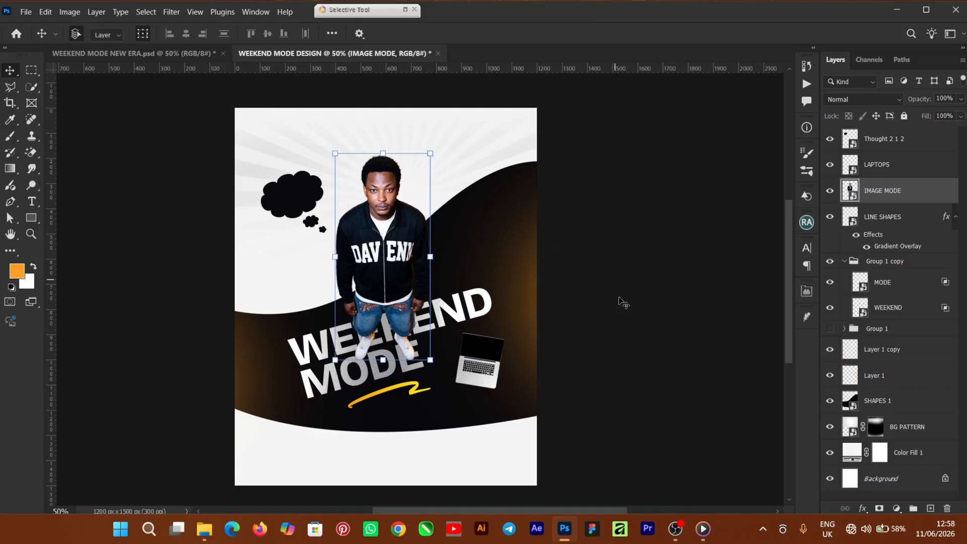
{"action": "left_click", "coordinate": [634, 342]}
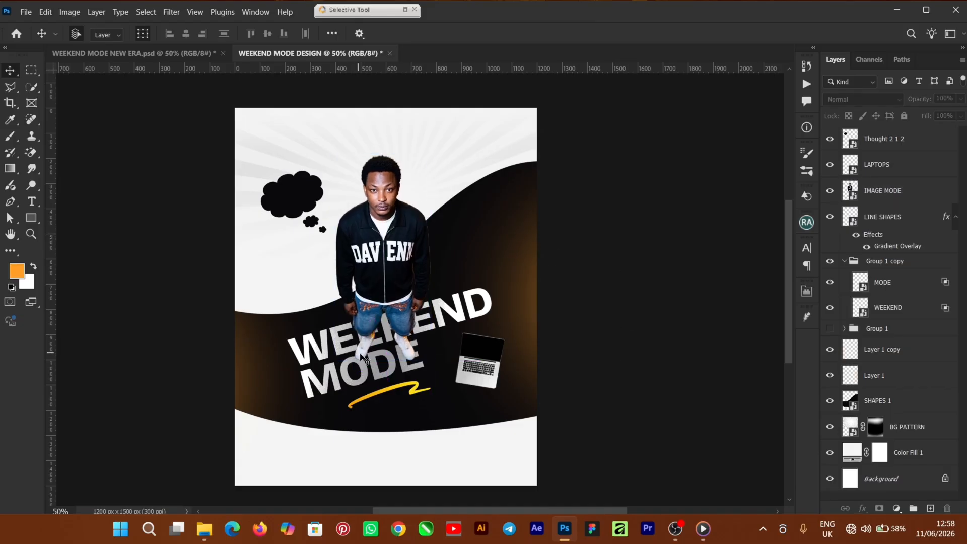
{"action": "left_click", "coordinate": [361, 356]}
{"action": "left_click", "coordinate": [396, 356]}
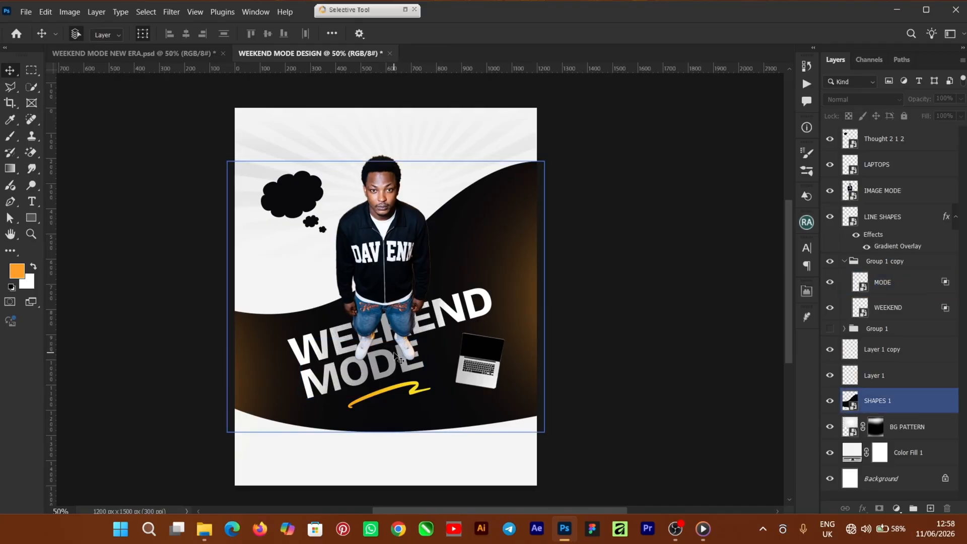
{"action": "left_click", "coordinate": [353, 361]}
{"action": "left_click", "coordinate": [355, 360]}
{"action": "left_click", "coordinate": [366, 298]}
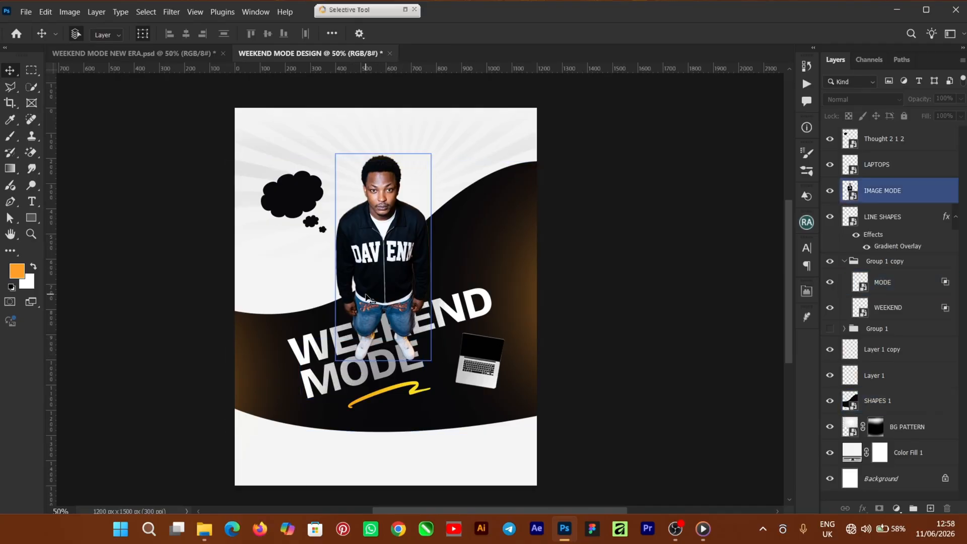
{"action": "left_click", "coordinate": [380, 244]}
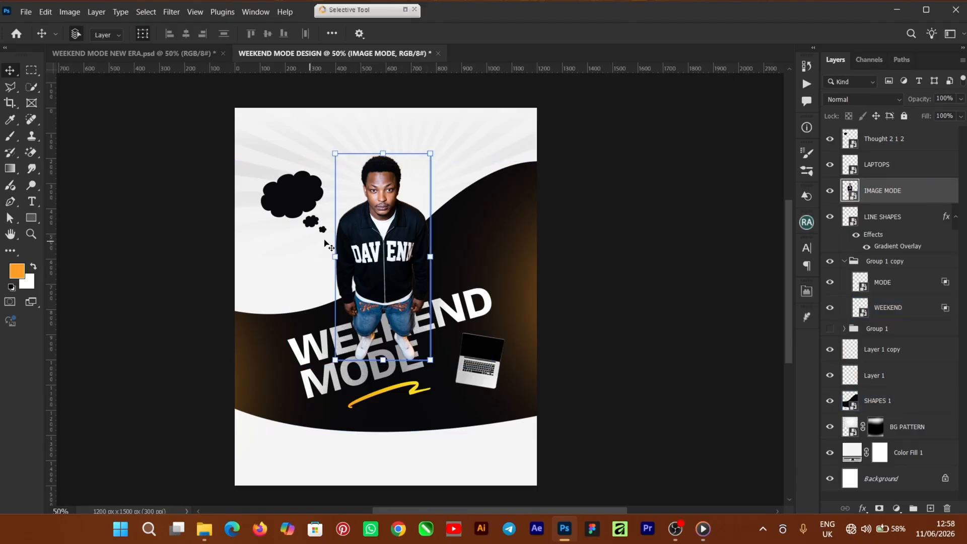
{"action": "left_click", "coordinate": [700, 359]}
Move the thought cloud slightly down beside the man's head and deselect it
{"action": "scroll", "coordinate": [790, 308], "scroll_direction": "up", "scroll_amount": 1}
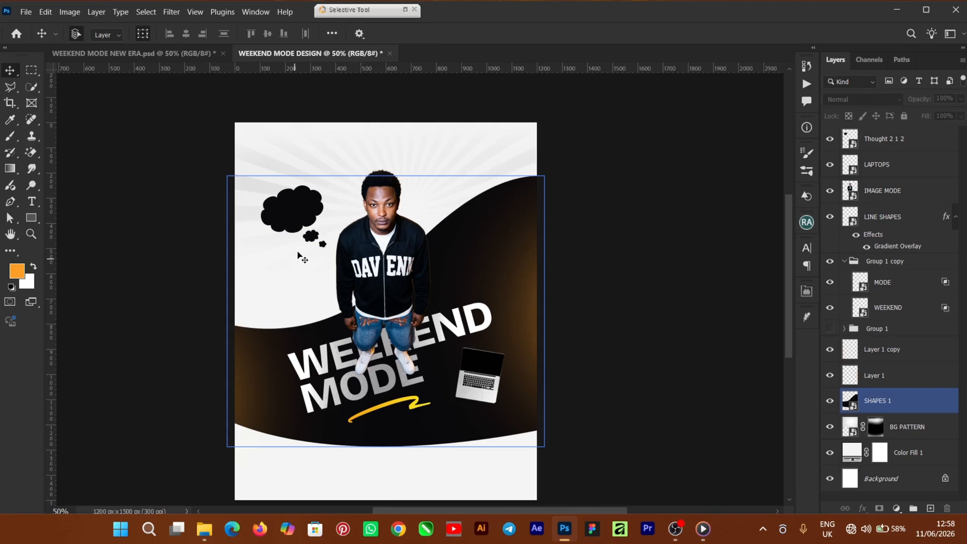
{"action": "left_click", "coordinate": [292, 227]}
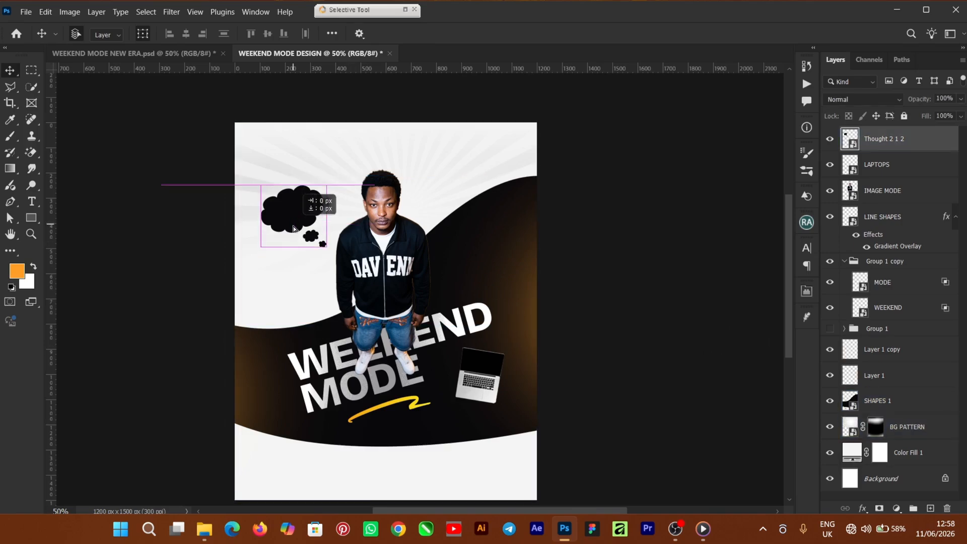
{"action": "left_click_drag", "start_coordinate": [293, 229], "coordinate": [298, 235]}
{"action": "left_click", "coordinate": [584, 421]}
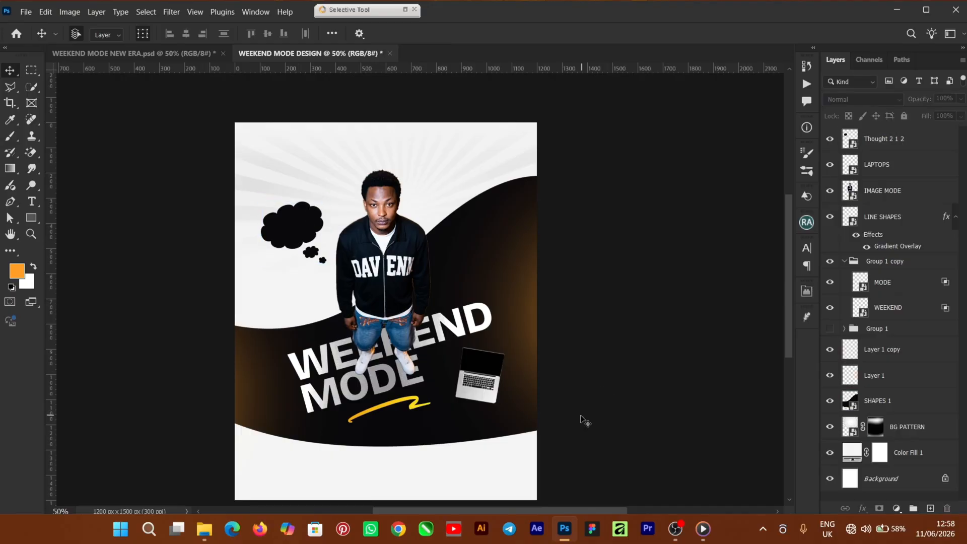
{"action": "left_click", "coordinate": [580, 400]}
Set the Type tool's text colour to white (ffffff)
{"action": "left_click", "coordinate": [285, 232]}
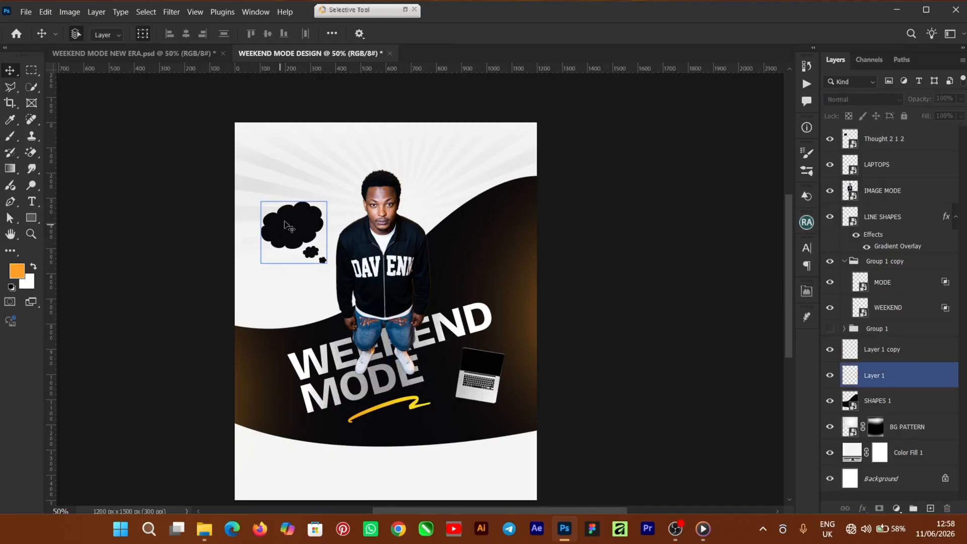
{"action": "left_click", "coordinate": [32, 202]}
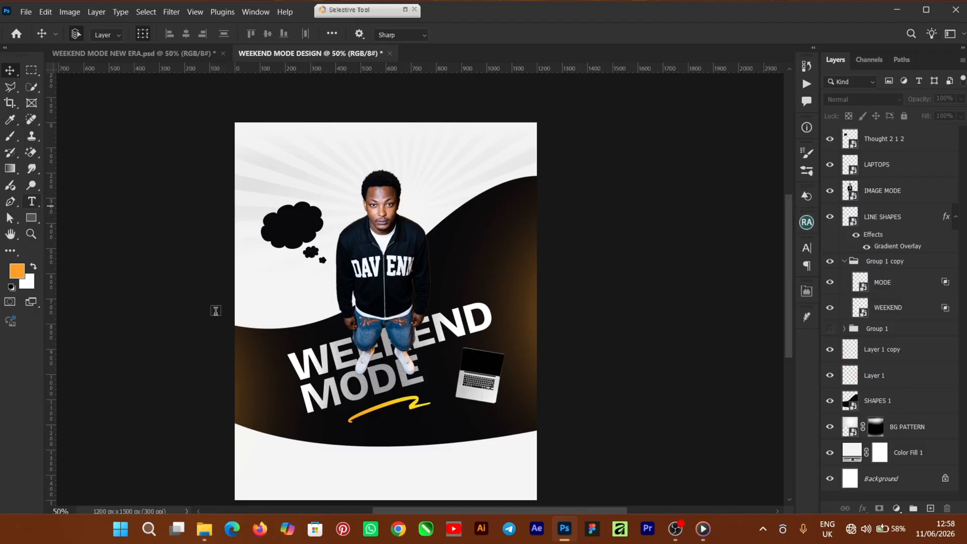
{"action": "left_click", "coordinate": [502, 34]}
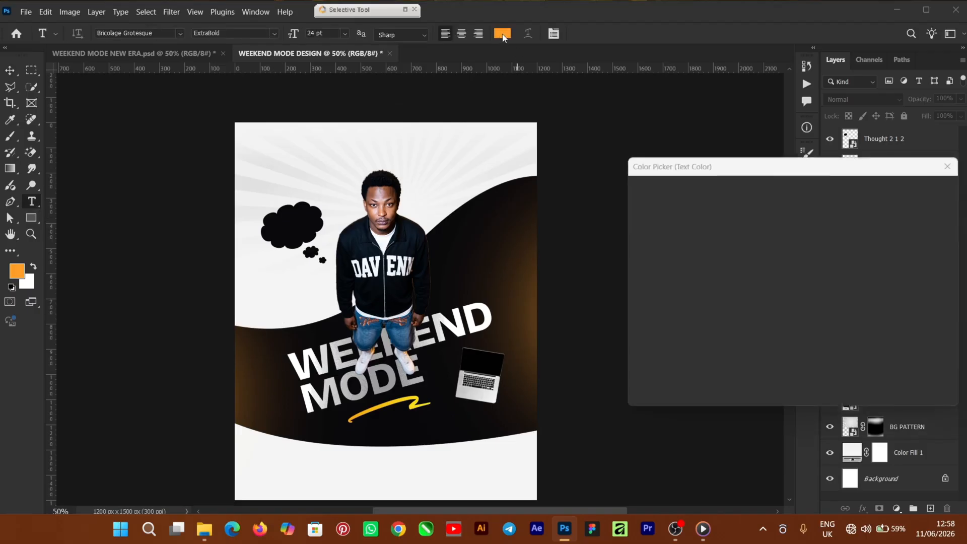
{"action": "left_click", "coordinate": [634, 196]}
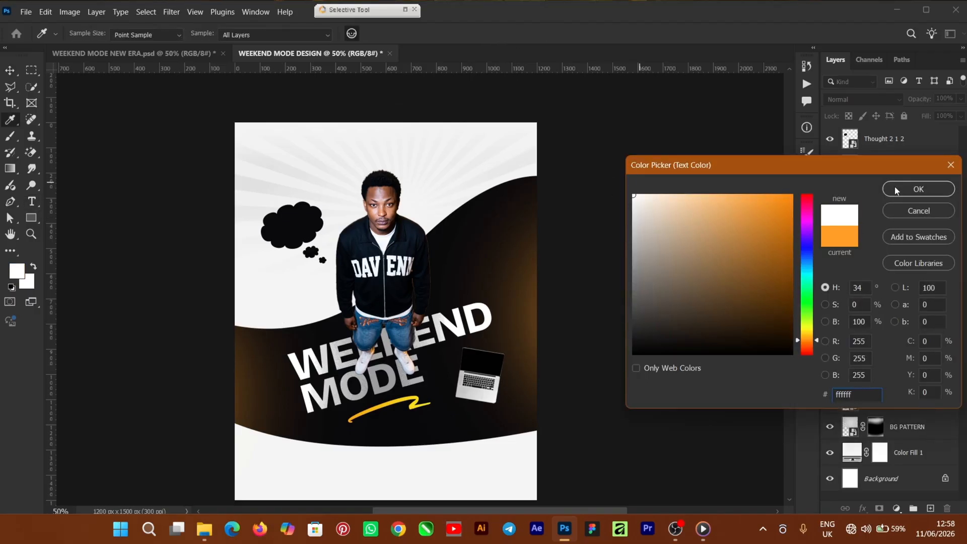
{"action": "key", "text": "Return"}
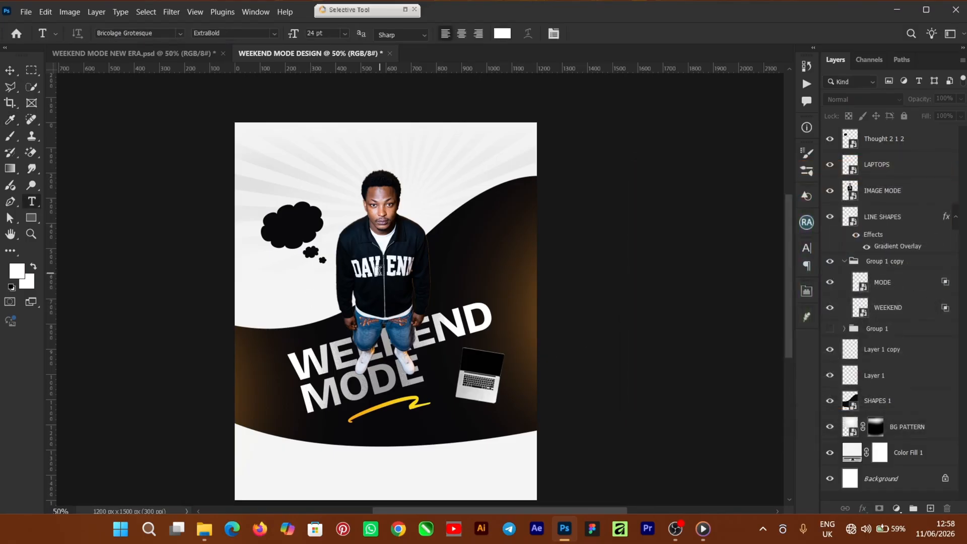
Add a three-line text over the man's torso reading "We create", "We design", "We brand"
{"action": "left_click", "coordinate": [423, 272]}
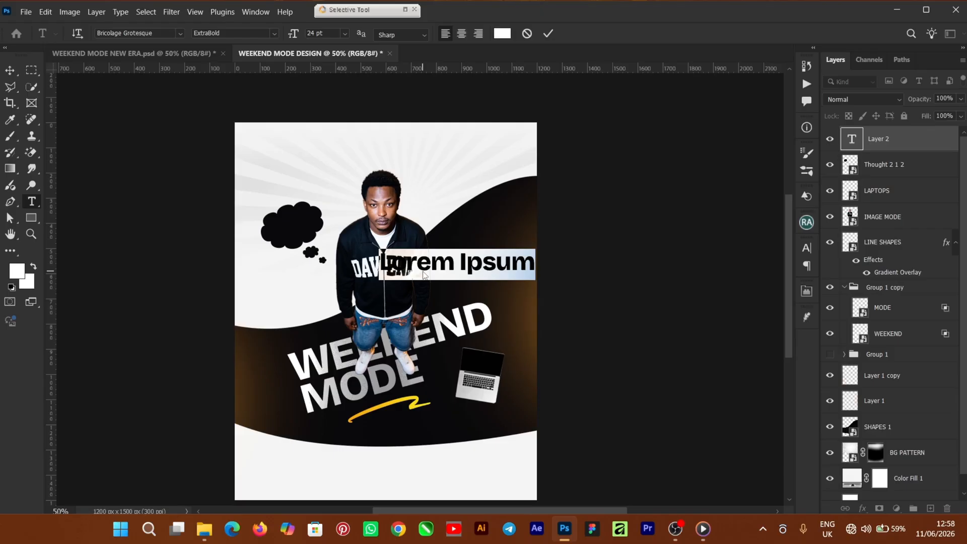
{"action": "type", "text": "We create"}
{"action": "key", "text": "Return"}
{"action": "type", "text": "We design"}
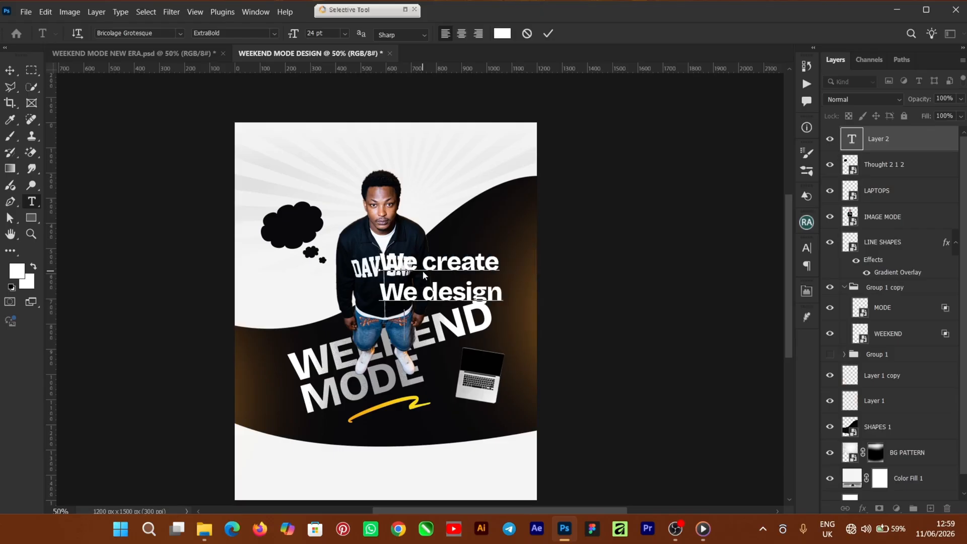
{"action": "key", "text": "Return"}
{"action": "type", "text": "We brand"}
{"action": "left_click", "coordinate": [549, 33]}
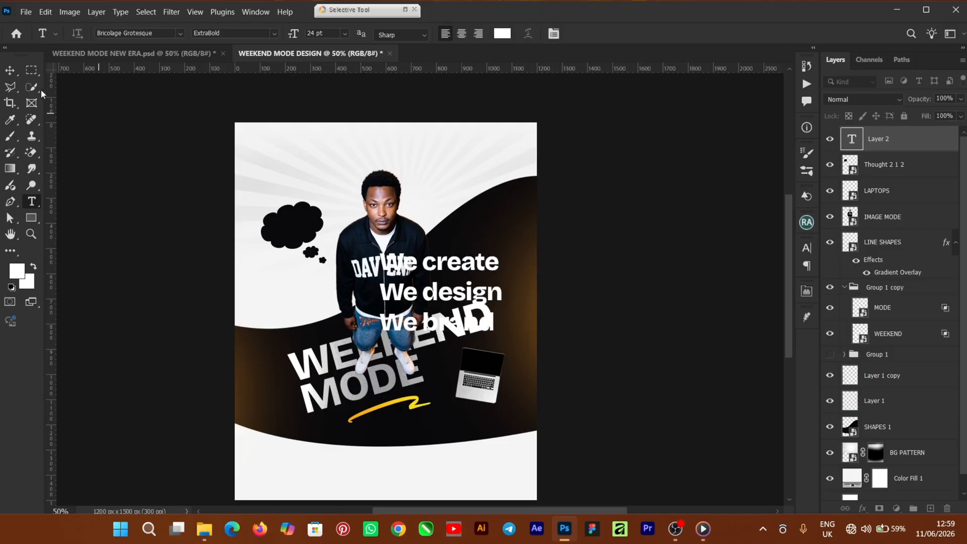
Scale the three-line text to 31.03% and move it onto the black thought cloud, at about X 234.5 px, Y 424 px
{"action": "left_click", "coordinate": [12, 74]}
{"action": "left_click_drag", "start_coordinate": [502, 252], "coordinate": [296, 230]}
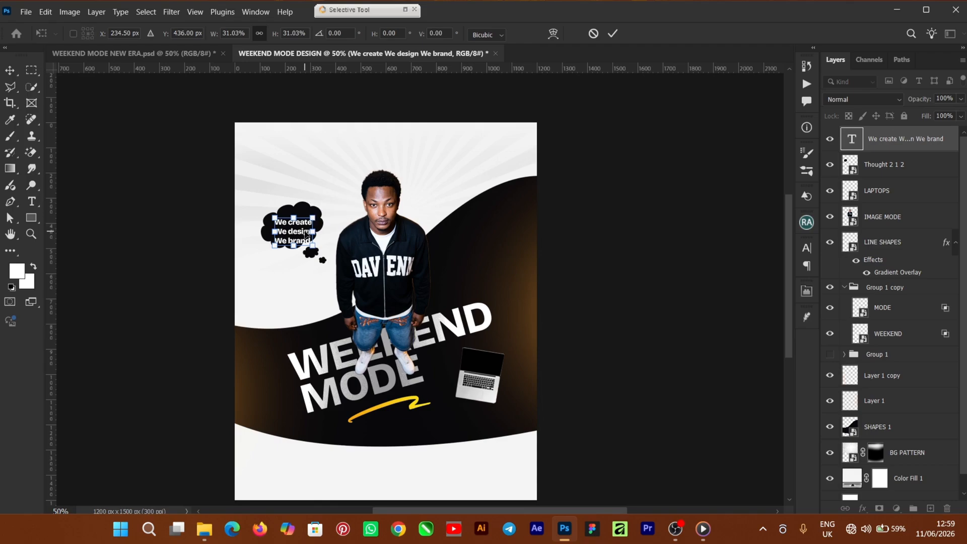
{"action": "key", "text": "ctrl+plus"}
{"action": "key", "text": "ctrl+plus"}
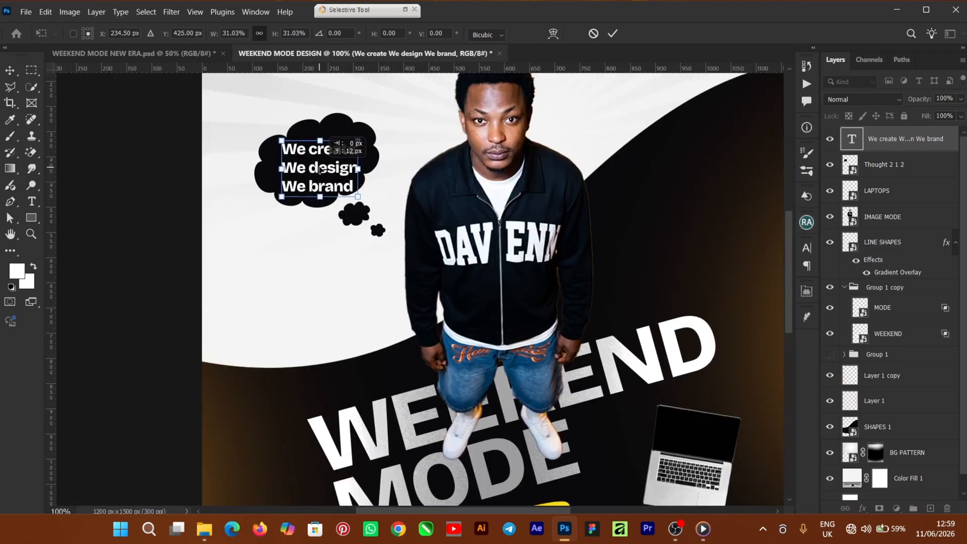
{"action": "left_click_drag", "start_coordinate": [324, 176], "coordinate": [323, 170]}
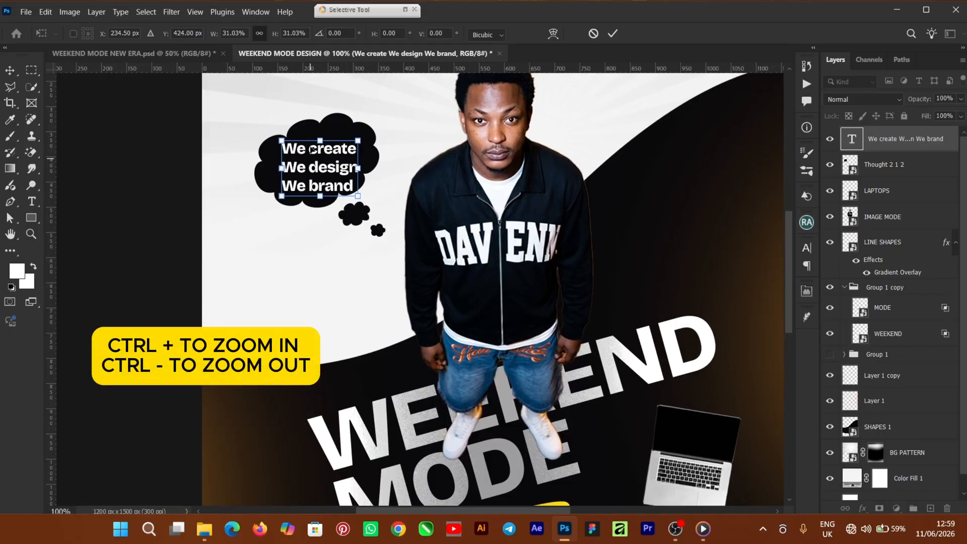
Rotate the cloud text to -16.27°, reduce it to 26.35% and centre it inside the thought cloud
{"action": "left_click_drag", "start_coordinate": [368, 140], "coordinate": [356, 132]}
{"action": "left_click_drag", "start_coordinate": [332, 172], "coordinate": [333, 170]}
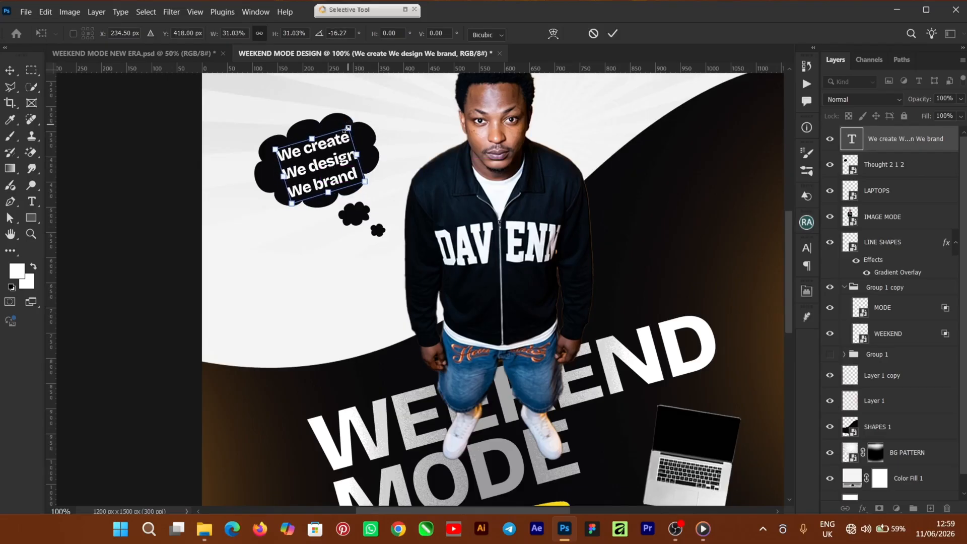
{"action": "left_click_drag", "start_coordinate": [347, 129], "coordinate": [341, 139]}
{"action": "left_click_drag", "start_coordinate": [324, 174], "coordinate": [326, 165]}
{"action": "left_click", "coordinate": [612, 36]}
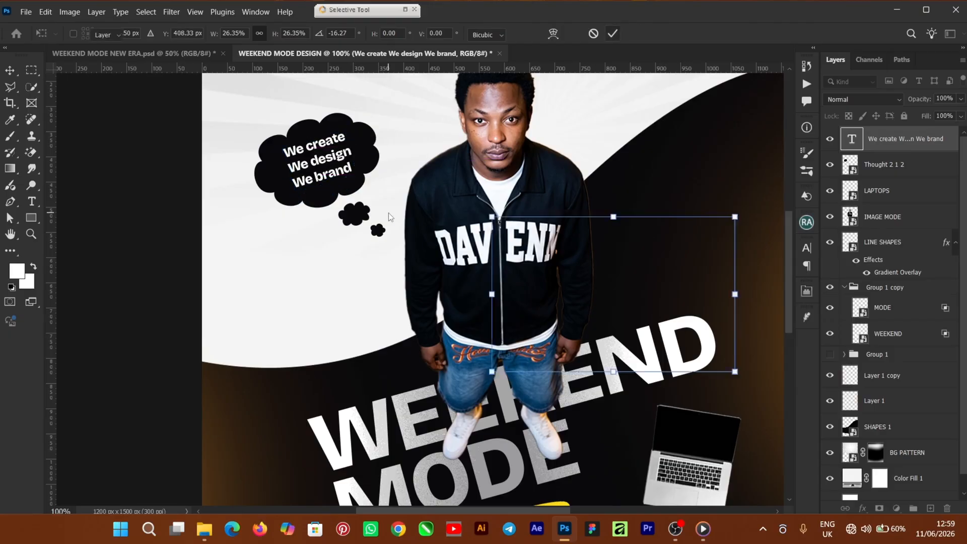
{"action": "scroll", "coordinate": [388, 215], "scroll_direction": "down", "scroll_amount": 3}
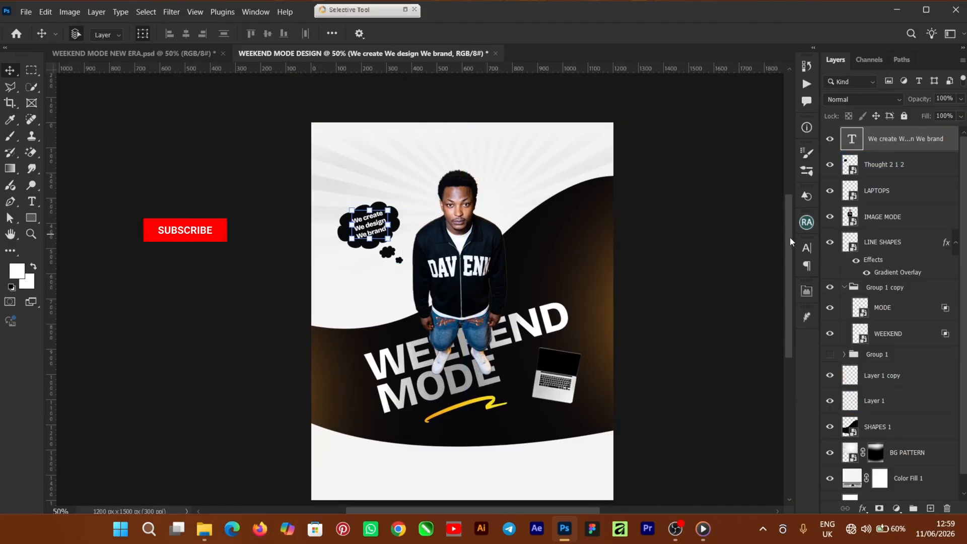
{"action": "left_click_drag", "start_coordinate": [790, 237], "coordinate": [784, 244]}
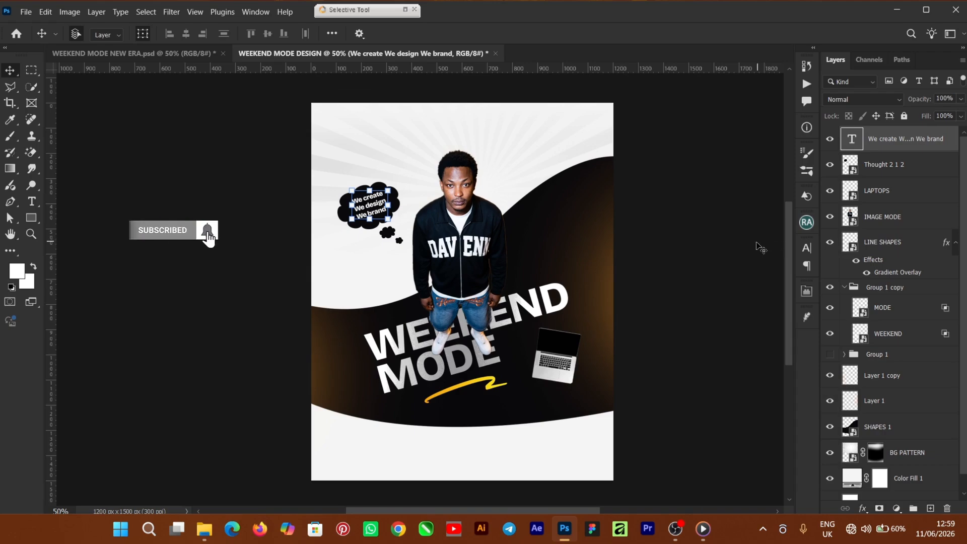
{"action": "left_click", "coordinate": [421, 346]}
{"action": "left_click", "coordinate": [622, 313]}
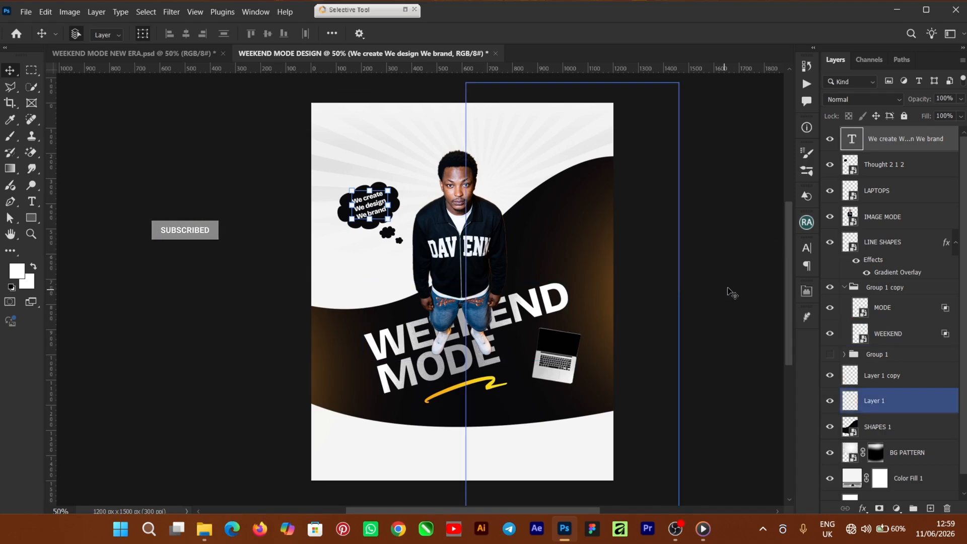
{"action": "left_click", "coordinate": [733, 289]}
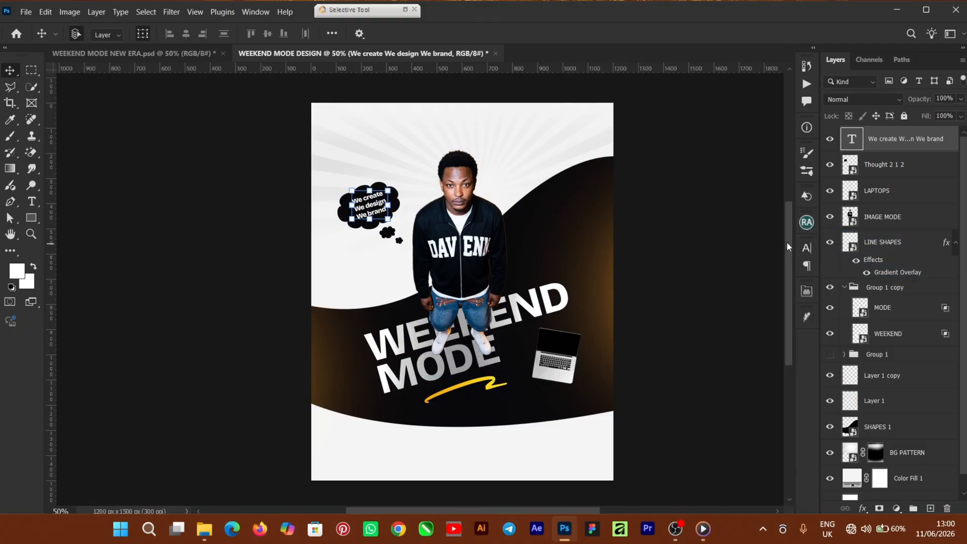
{"action": "left_click_drag", "start_coordinate": [789, 246], "coordinate": [788, 237]}
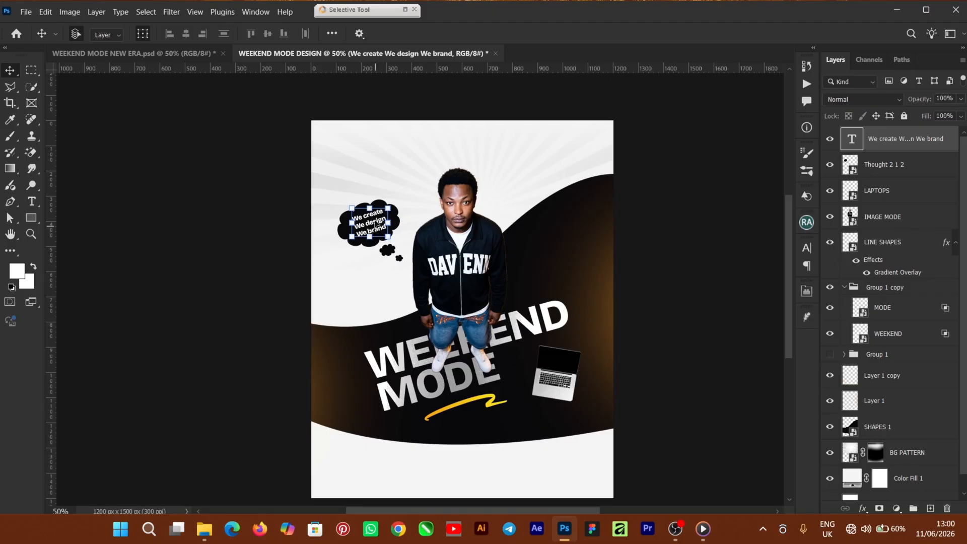
{"action": "key", "text": "ctrl+plus"}
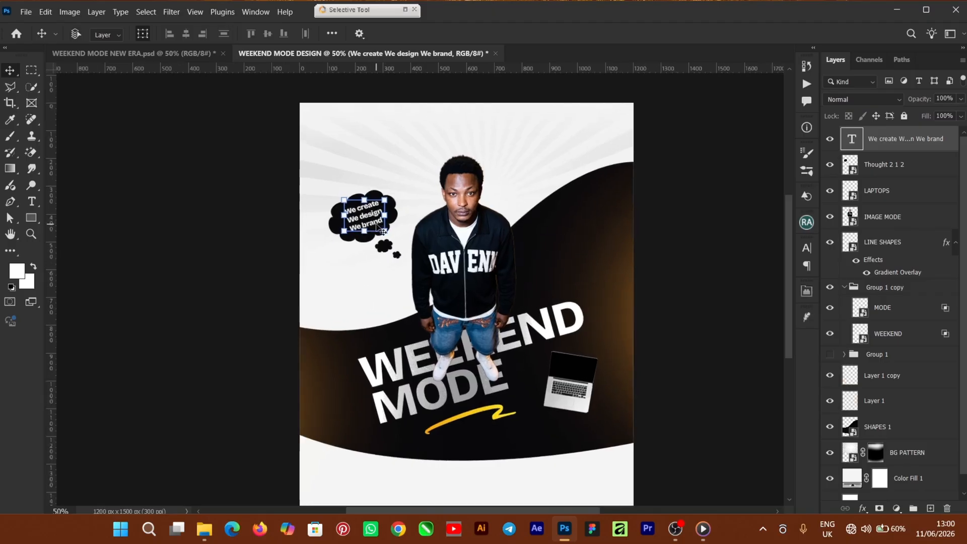
{"action": "key", "text": "ctrl+minus"}
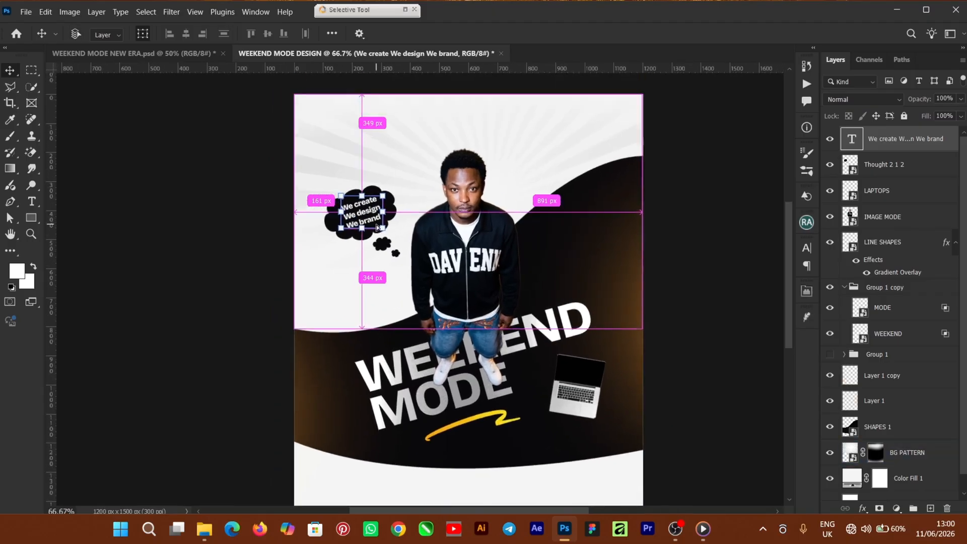
Place the STAR PNG image from the project folder left of WEEKEND, scaled to 87.54%, rotated -25.50°, at about X 134 px, Y 941 px
{"action": "left_click", "coordinate": [720, 317]}
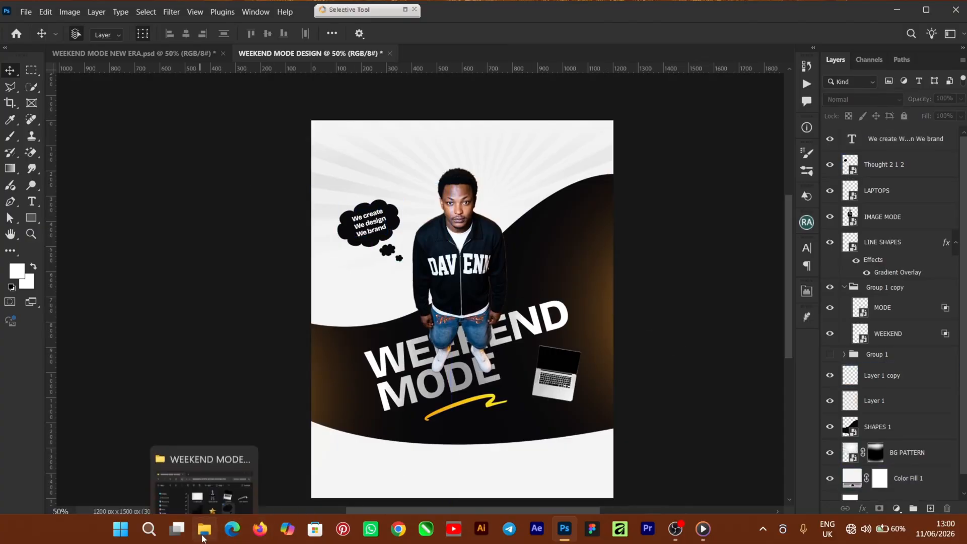
{"action": "left_click", "coordinate": [207, 530]}
{"action": "left_click_drag", "start_coordinate": [377, 280], "coordinate": [708, 395]}
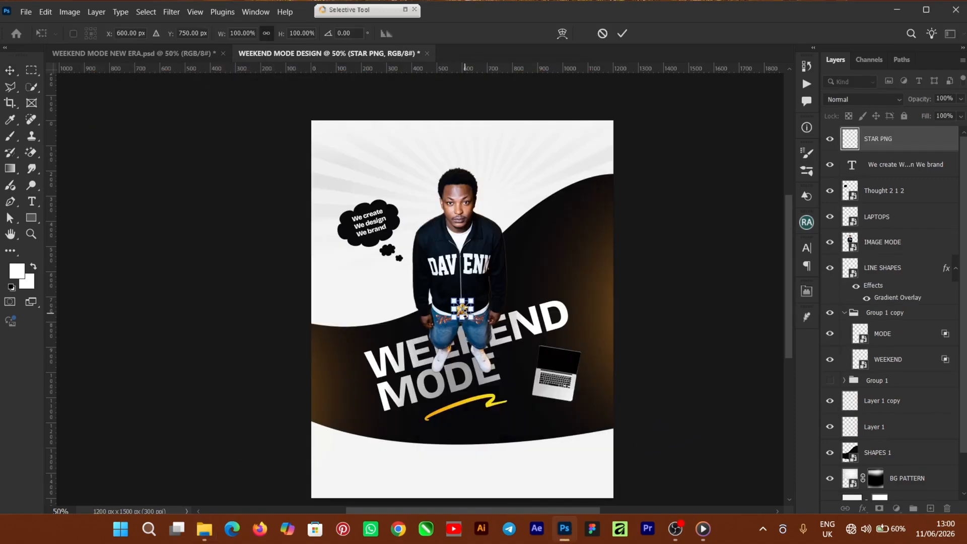
{"action": "key", "text": "ctrl+plus"}
{"action": "key", "text": "ctrl+plus"}
{"action": "left_click_drag", "start_coordinate": [505, 331], "coordinate": [293, 391]}
{"action": "key", "text": "ctrl+minus"}
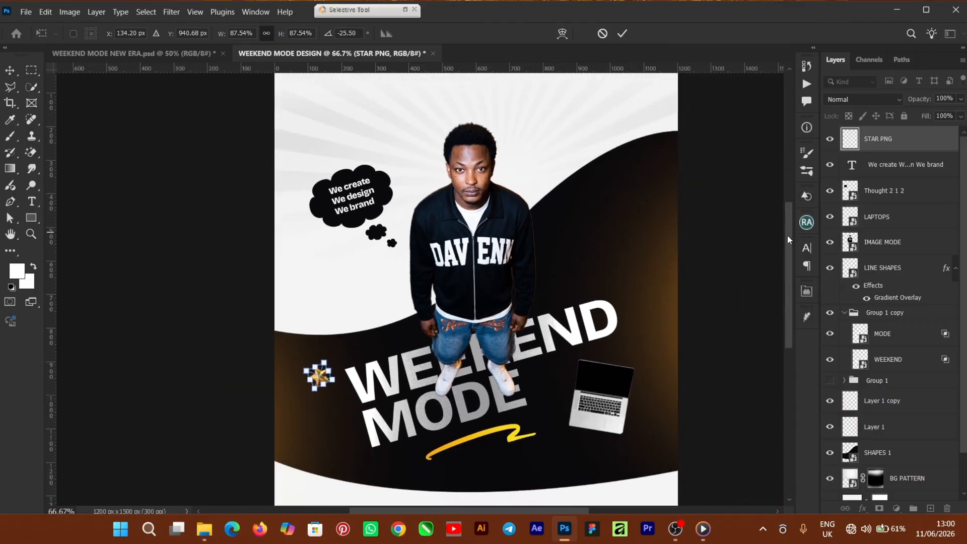
{"action": "scroll", "coordinate": [783, 231], "scroll_direction": "down", "scroll_amount": 2}
{"action": "left_click", "coordinate": [623, 34]}
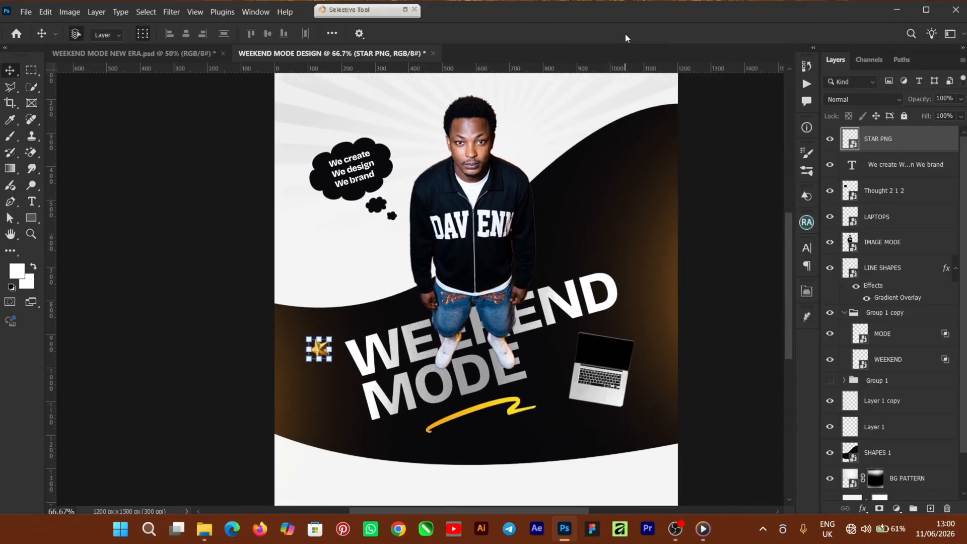
Apply a Motion Blur to the star with an angle of 48° and a distance of 45 pixels
{"action": "left_click", "coordinate": [172, 12]}
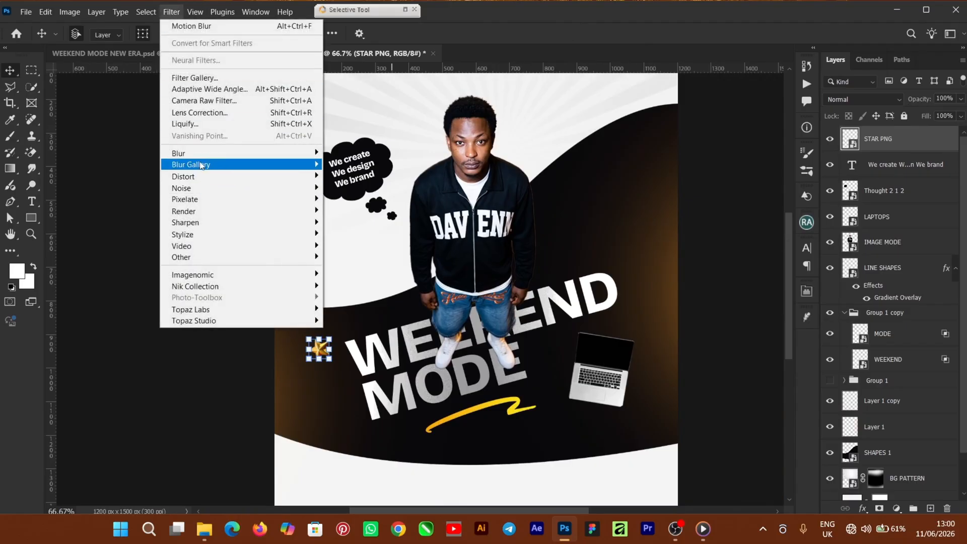
{"action": "mouse_move", "coordinate": [201, 160]}
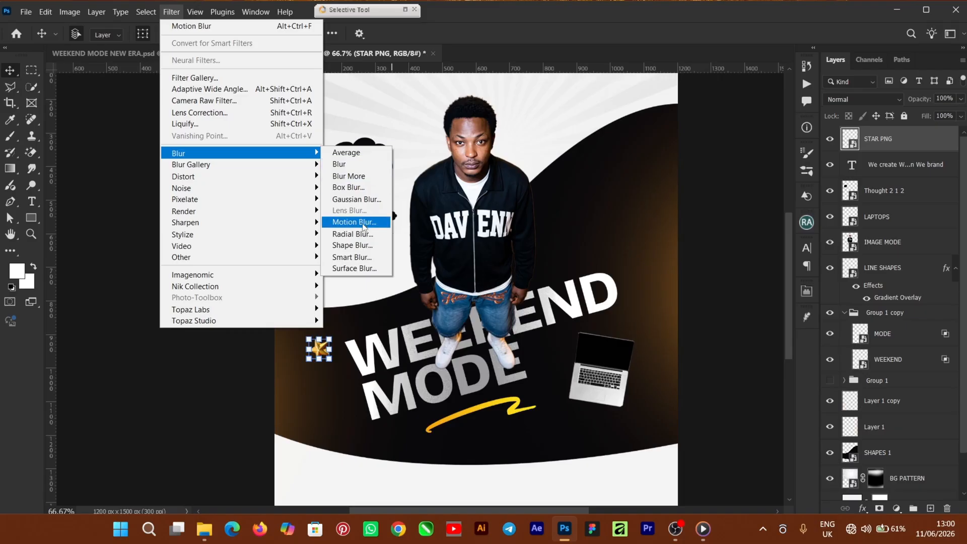
{"action": "left_click", "coordinate": [355, 222]}
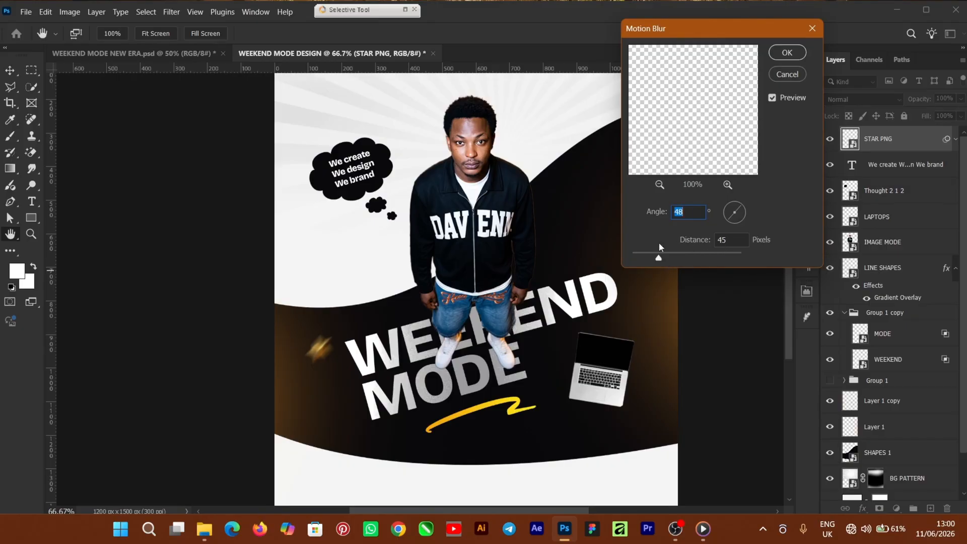
{"action": "left_click", "coordinate": [778, 54]}
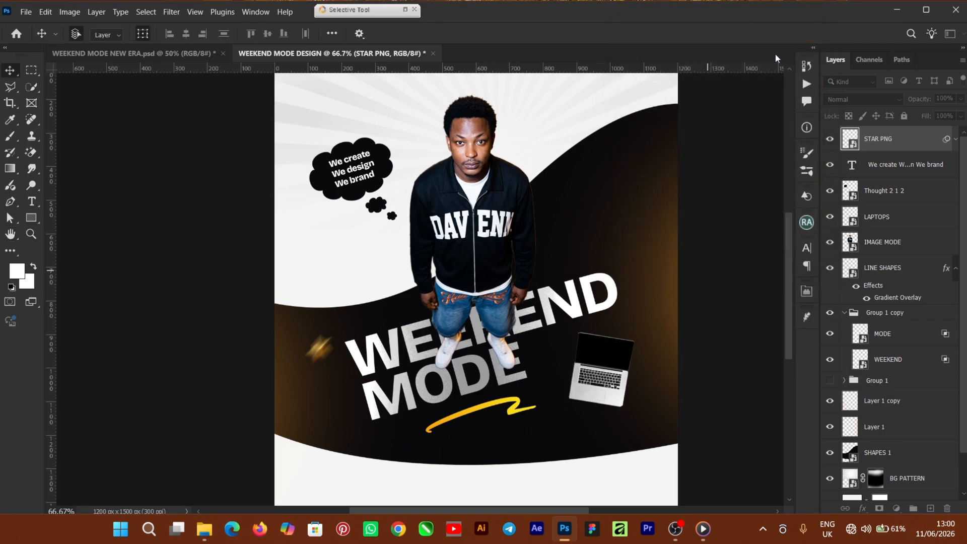
Copy the "The weekend is here, Take some time to rest, recharge and reconnect" paragraph from WEEKEND MODE NEW ERA.psd into the WEEKEND MODE DESIGN document
{"action": "scroll", "coordinate": [462, 462], "scroll_direction": "down", "scroll_amount": 2}
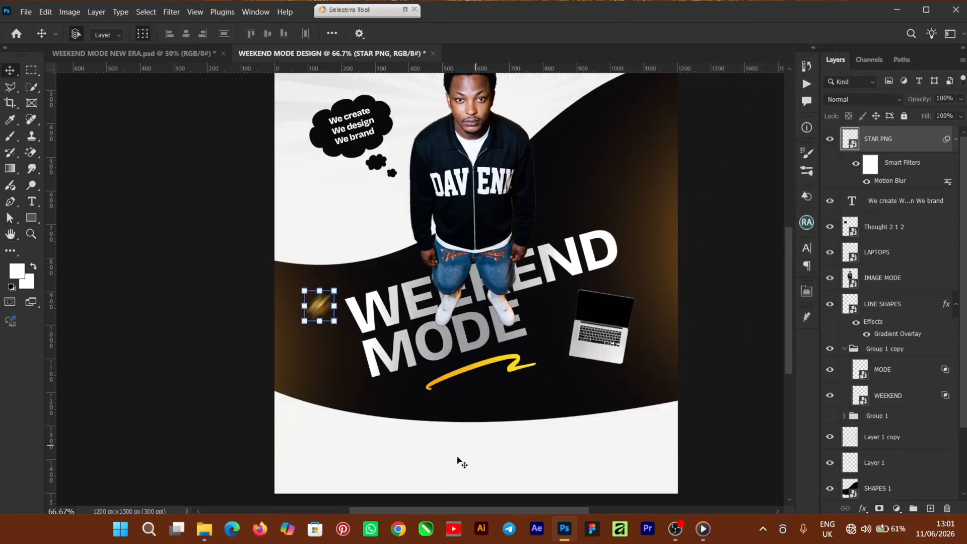
{"action": "left_click_drag", "start_coordinate": [447, 507], "coordinate": [469, 507]}
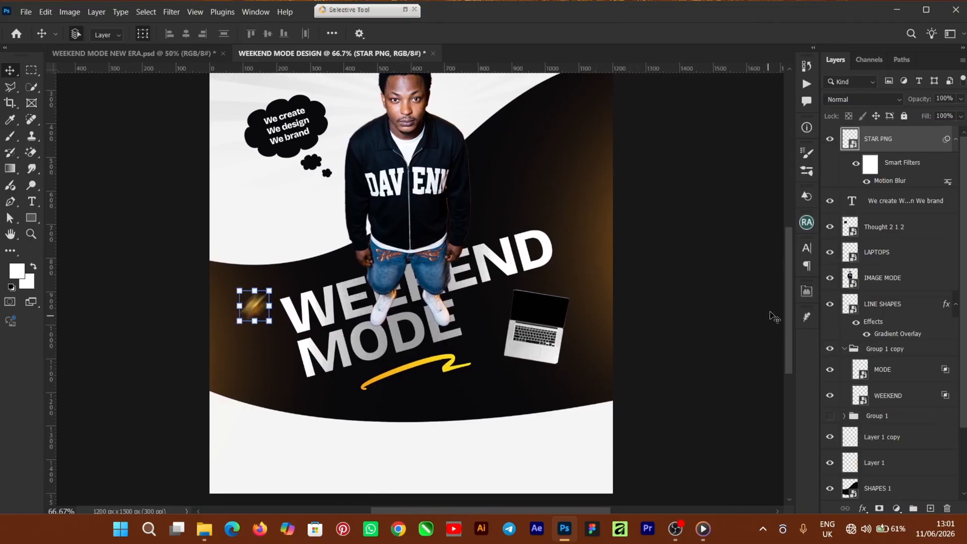
{"action": "left_click_drag", "start_coordinate": [787, 291], "coordinate": [788, 271]}
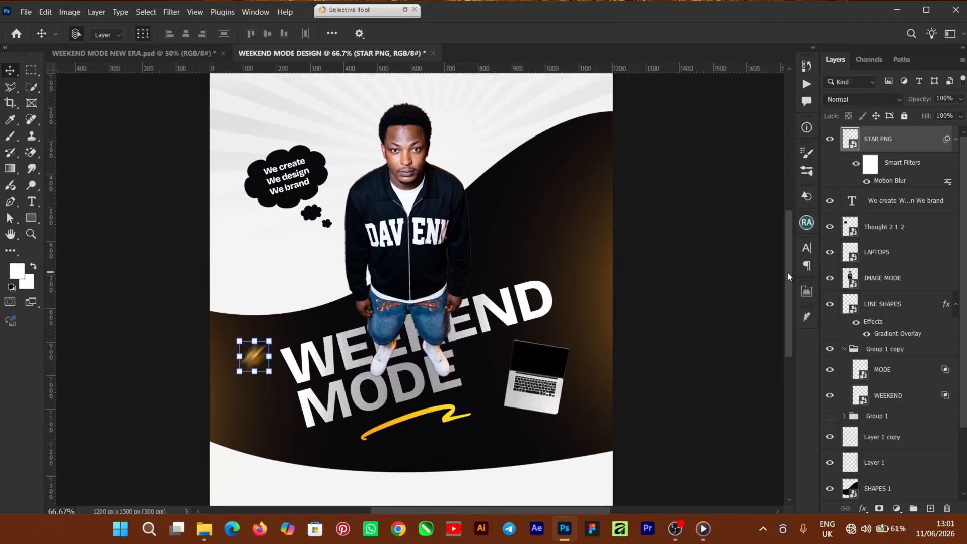
{"action": "key", "text": "ctrl+minus"}
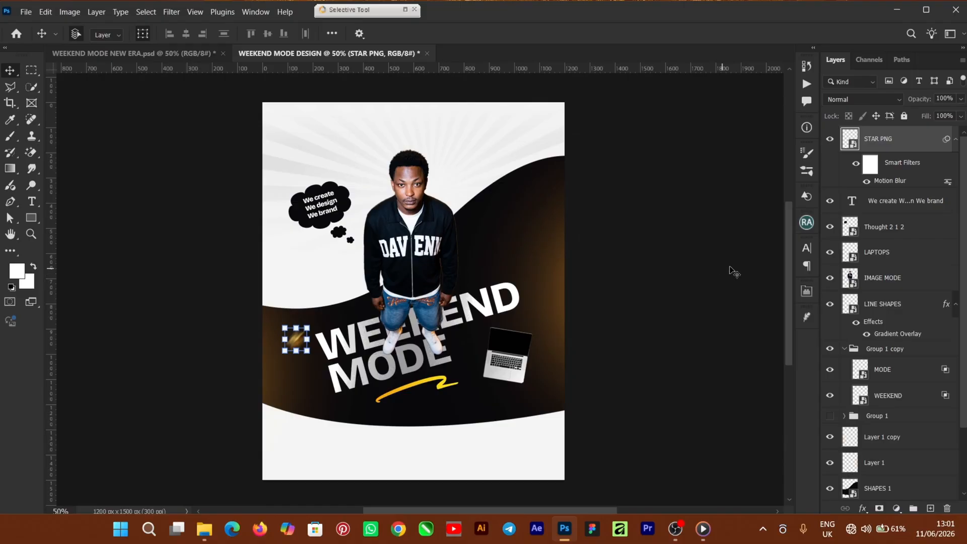
{"action": "left_click", "coordinate": [151, 59]}
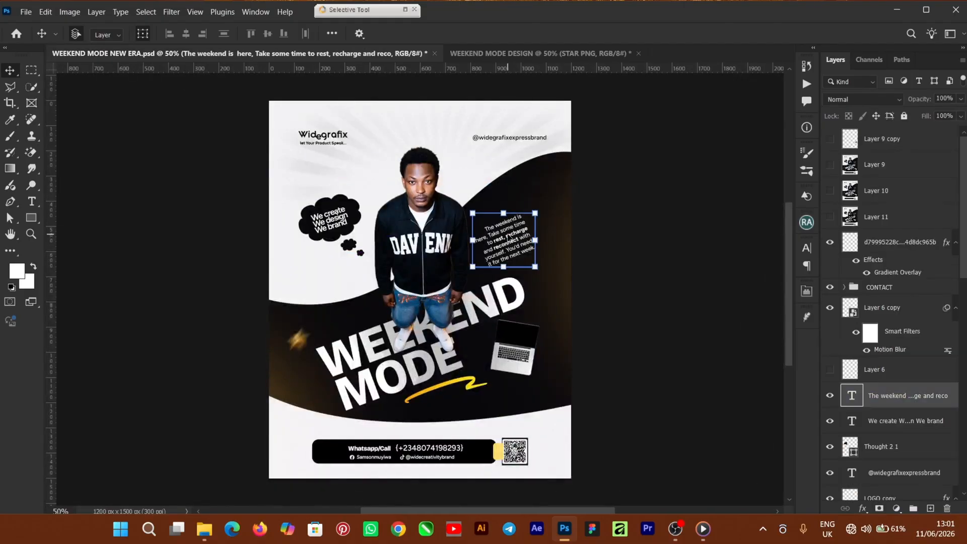
{"action": "key", "text": "ctrl+Tab"}
{"action": "key", "text": "ctrl+v"}
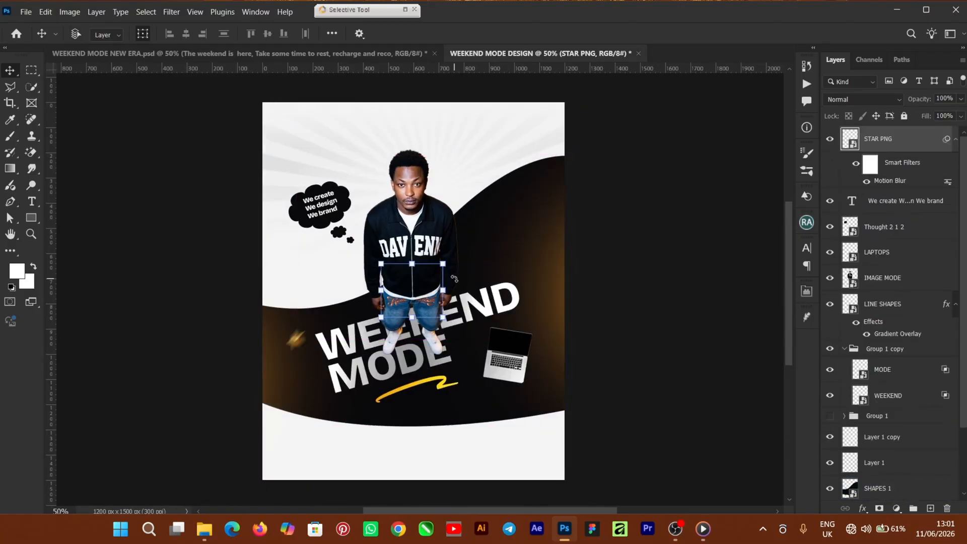
Place the weekend paragraph beside the man above WEEKEND, at about X 928 px, Y 559 px, with a rotation of 8.30°
{"action": "left_click_drag", "start_coordinate": [410, 290], "coordinate": [529, 238]}
{"action": "key", "text": "ctrl+t"}
{"action": "key", "text": "ctrl+plus"}
{"action": "key", "text": "ctrl+plus"}
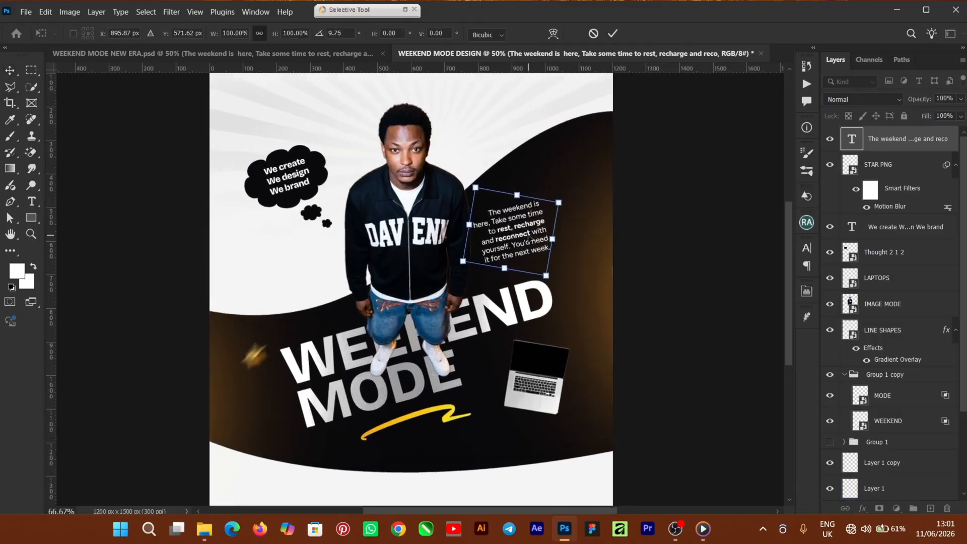
{"action": "left_click_drag", "start_coordinate": [542, 200], "coordinate": [558, 194]}
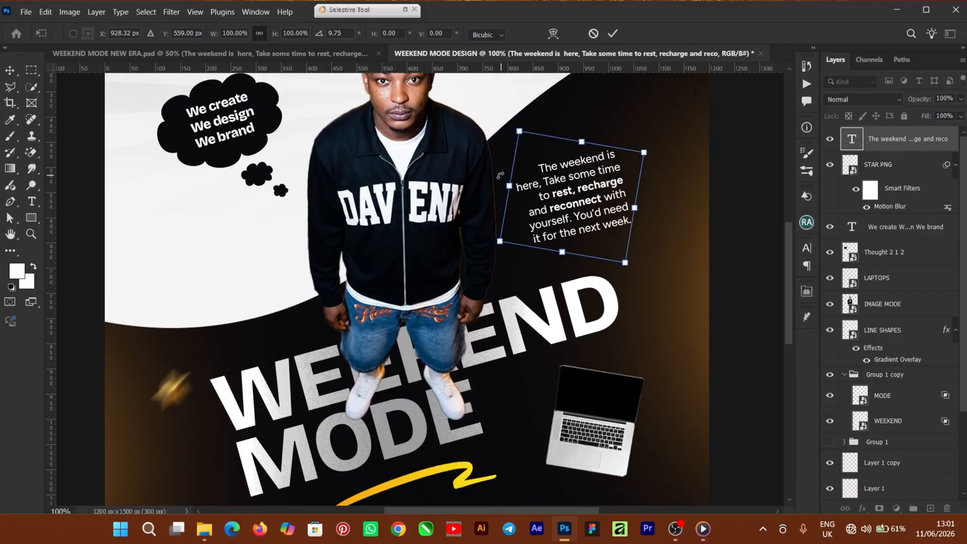
{"action": "left_click_drag", "start_coordinate": [650, 200], "coordinate": [651, 198]}
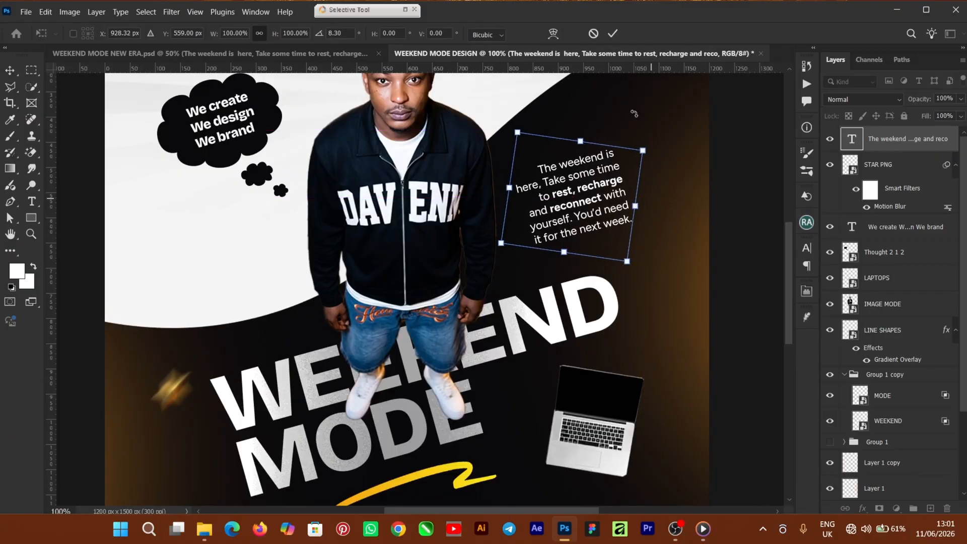
{"action": "key", "text": "Return"}
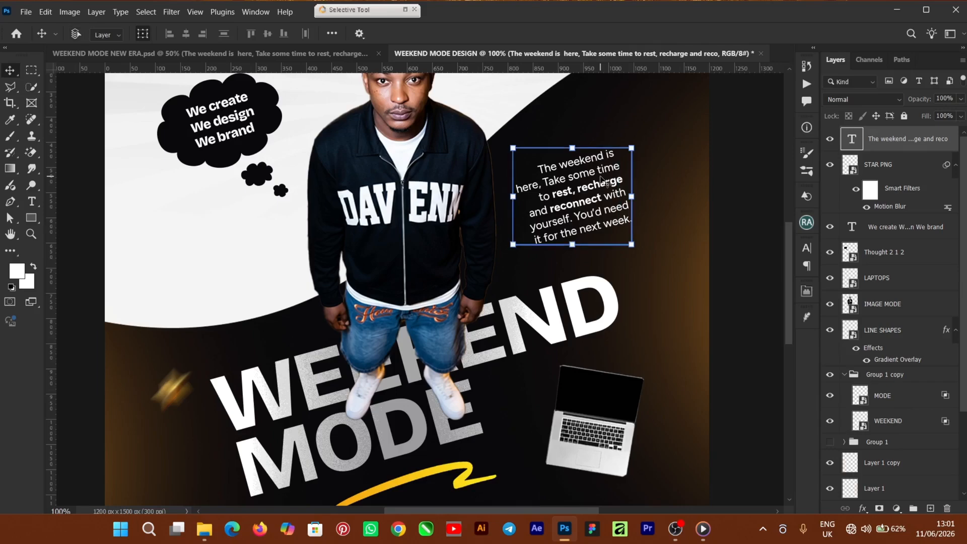
Tilt the weekend paragraph a further -4.80° to follow the slant of the headline, and deselect it
{"action": "key", "text": "ctrl+minus"}
{"action": "key", "text": "ctrl+minus"}
{"action": "left_click", "coordinate": [572, 197]}
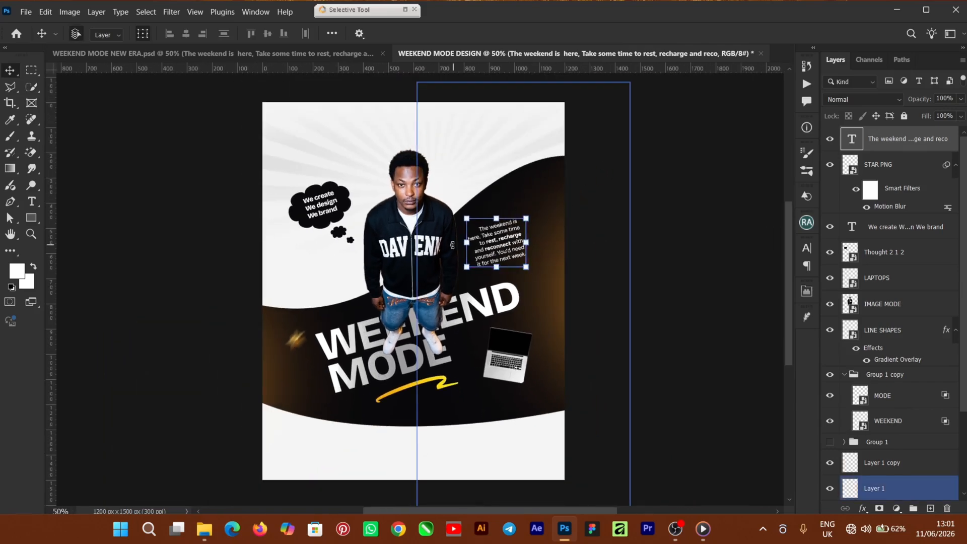
{"action": "left_click", "coordinate": [454, 235]}
{"action": "left_click", "coordinate": [513, 228]}
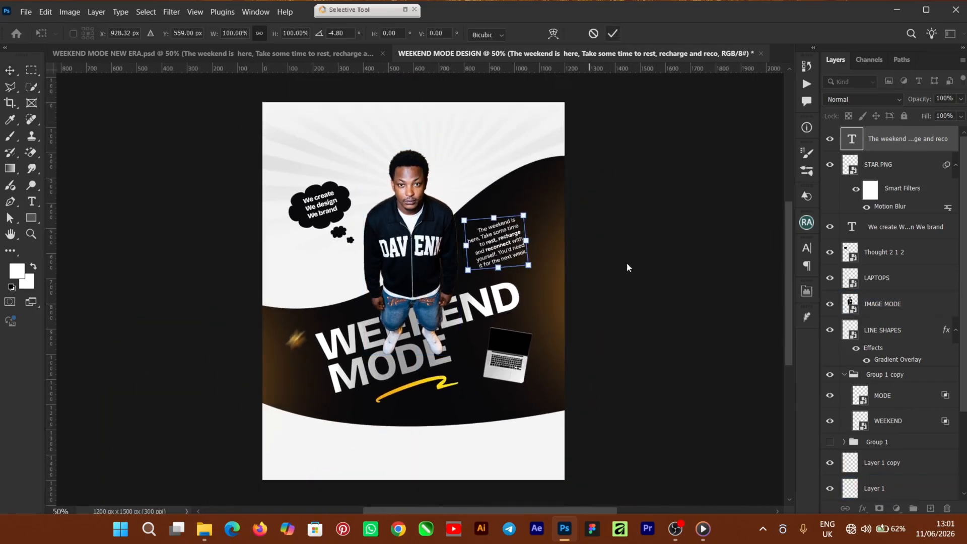
{"action": "left_click", "coordinate": [661, 333]}
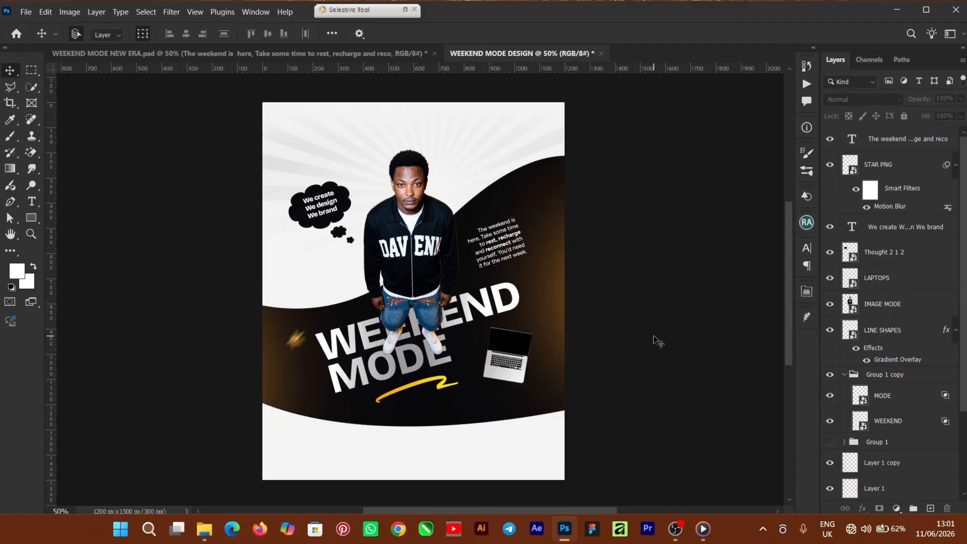
{"action": "mouse_move", "coordinate": [786, 295]}
{"action": "left_mouse_down"}
{"action": "mouse_move", "coordinate": [789, 276]}
{"action": "mouse_move", "coordinate": [787, 293]}
{"action": "left_mouse_up"}
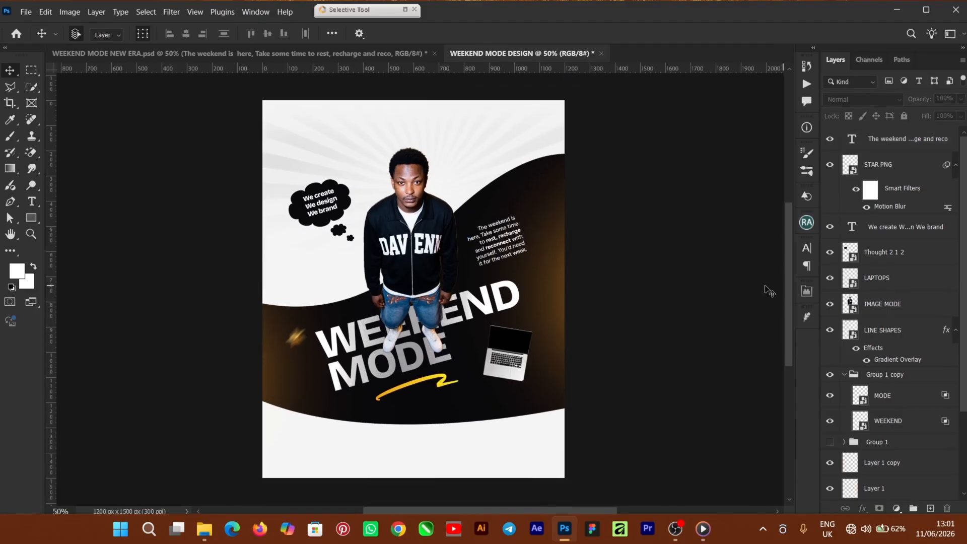
Copy the CONTACT group from WEEKEND MODE NEW ERA.psd into the flyer's lower white area, at about X 622 px, Y 1386 px
{"action": "left_click", "coordinate": [205, 55]}
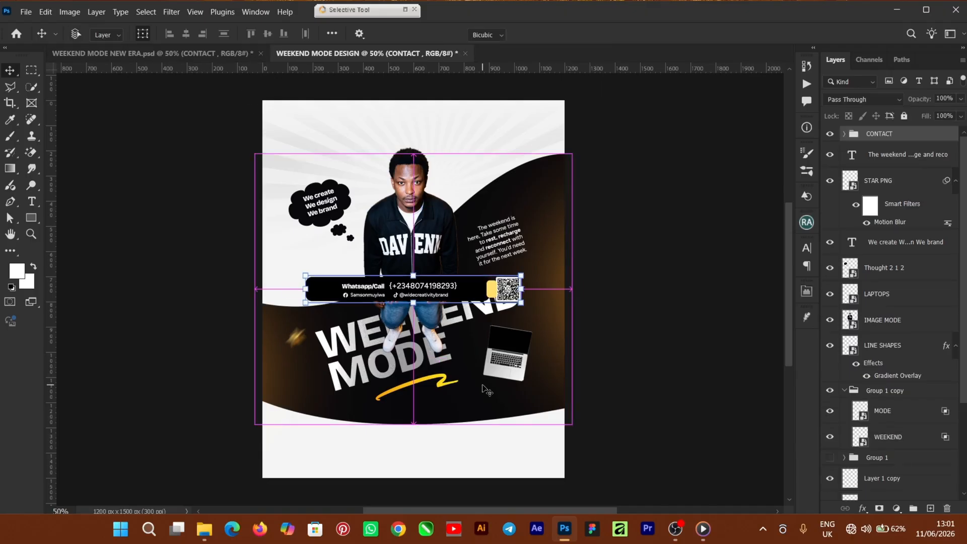
{"action": "key", "text": "ctrl+t"}
{"action": "left_click_drag", "start_coordinate": [428, 287], "coordinate": [434, 446]}
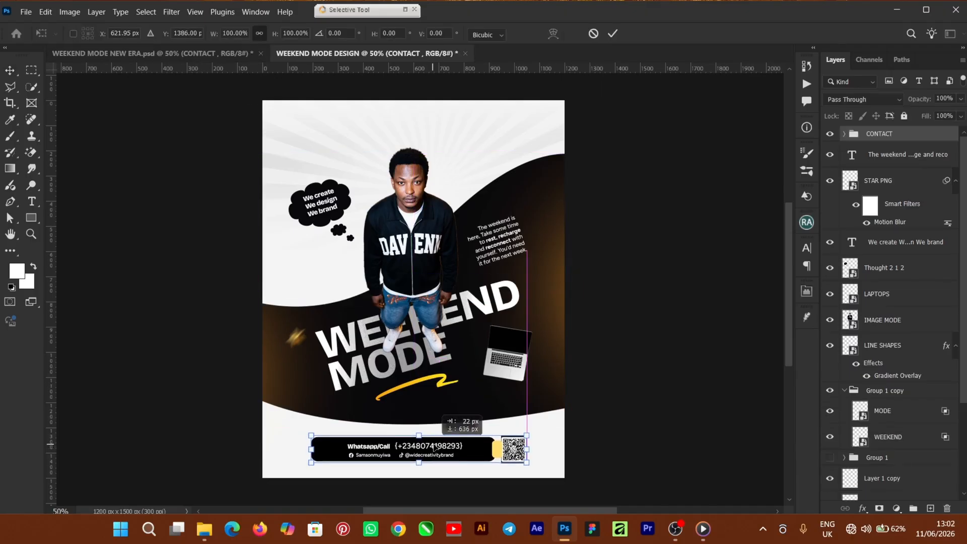
{"action": "left_click", "coordinate": [612, 33]}
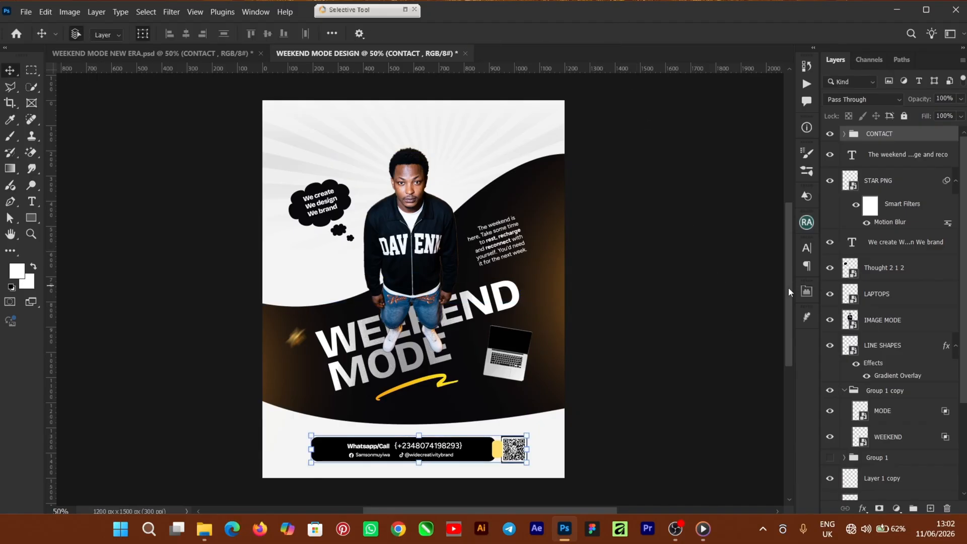
{"action": "left_click_drag", "start_coordinate": [788, 287], "coordinate": [790, 271]}
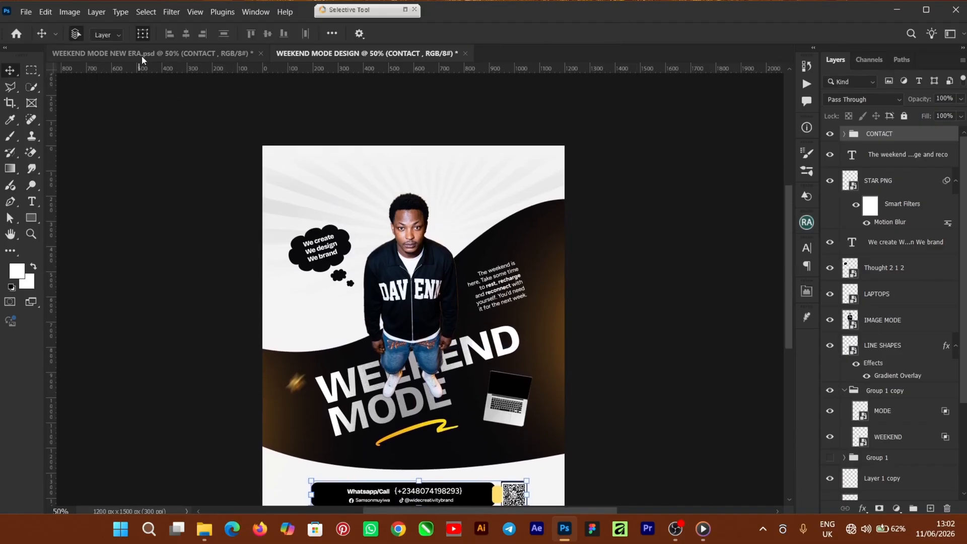
{"action": "left_click", "coordinate": [141, 56]}
{"action": "left_click_drag", "start_coordinate": [330, 150], "coordinate": [338, 158]}
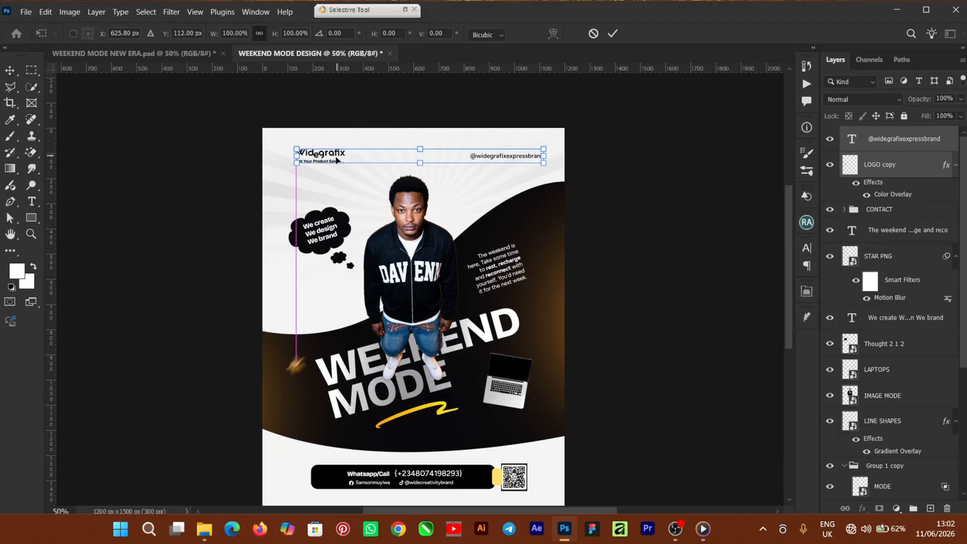
{"action": "left_click", "coordinate": [612, 34]}
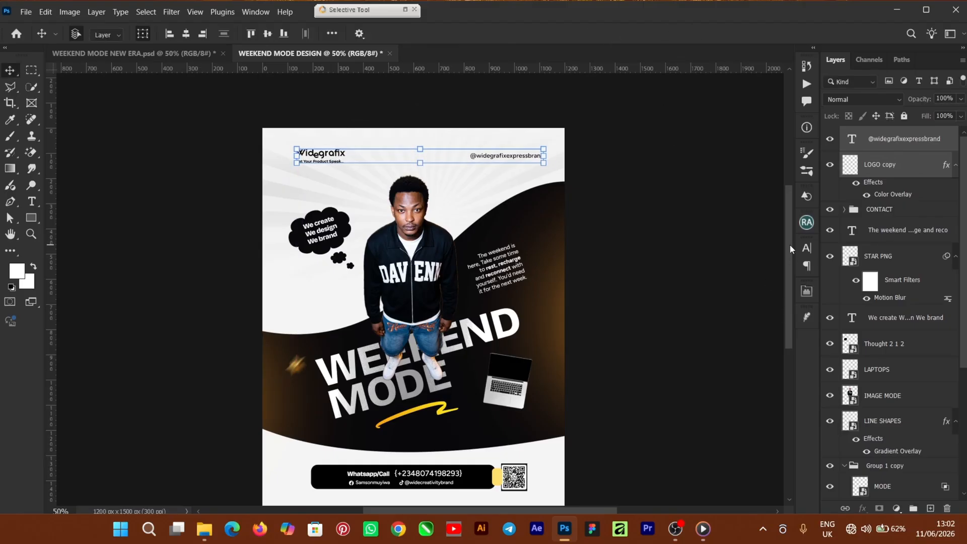
Examine the contact bar and its QR code up close, and review the layout of the whole flyer
{"action": "left_click_drag", "start_coordinate": [790, 244], "coordinate": [790, 270]}
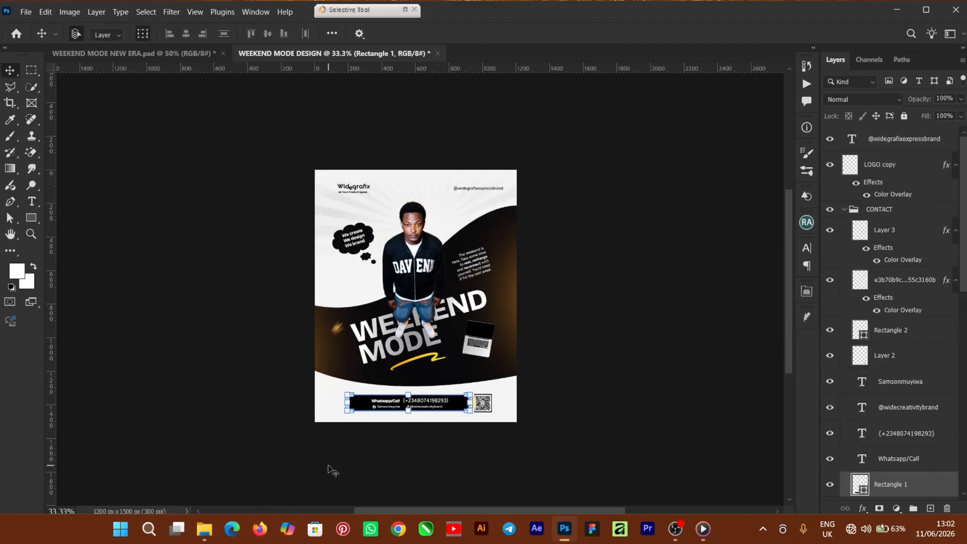
{"action": "key", "text": "ctrl+plus"}
{"action": "key", "text": "ctrl+plus"}
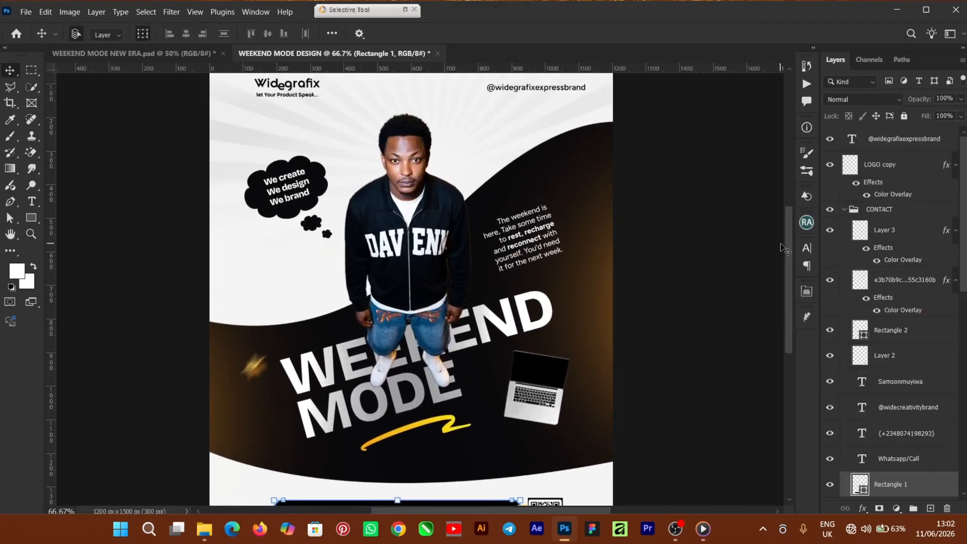
{"action": "left_click_drag", "start_coordinate": [791, 258], "coordinate": [787, 322]}
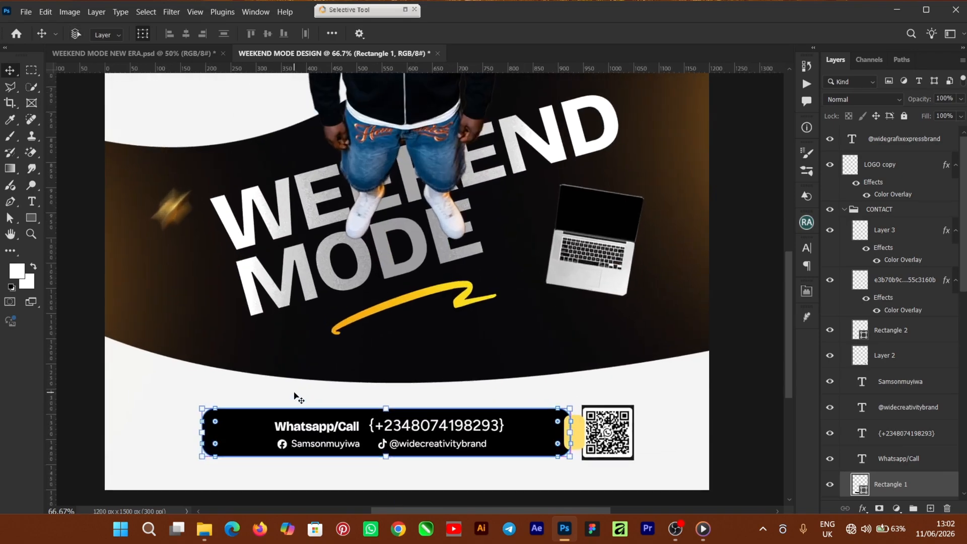
{"action": "key", "text": "ctrl+plus"}
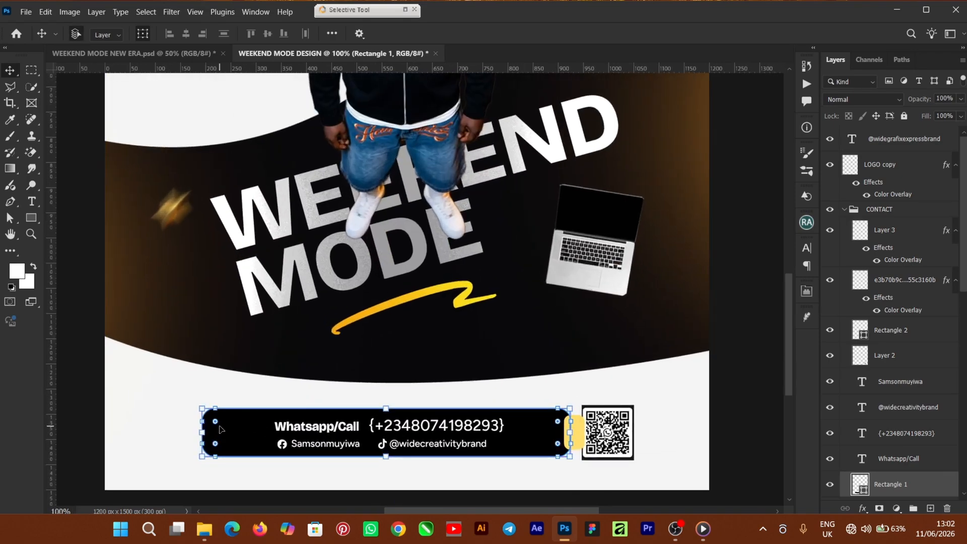
{"action": "left_click", "coordinate": [629, 441]}
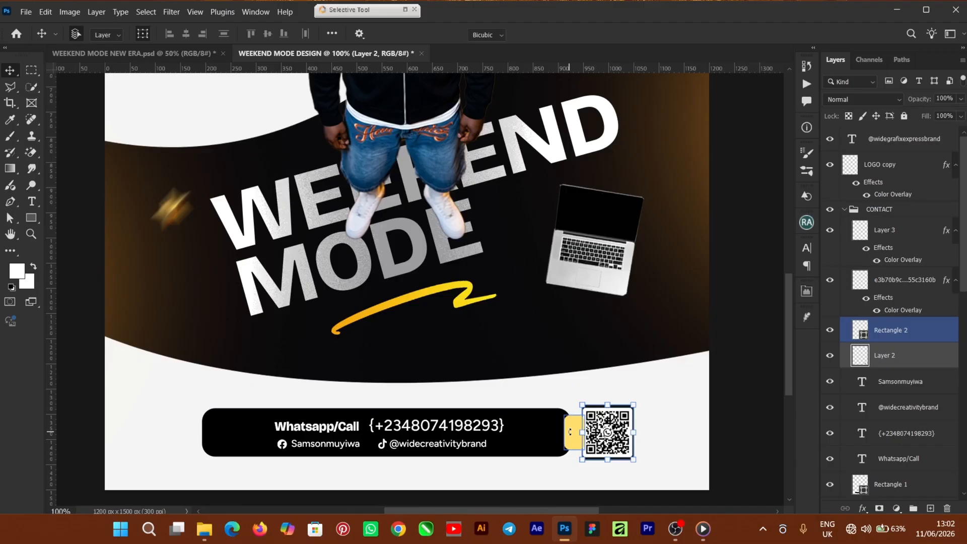
{"action": "key", "text": "ctrl+t"}
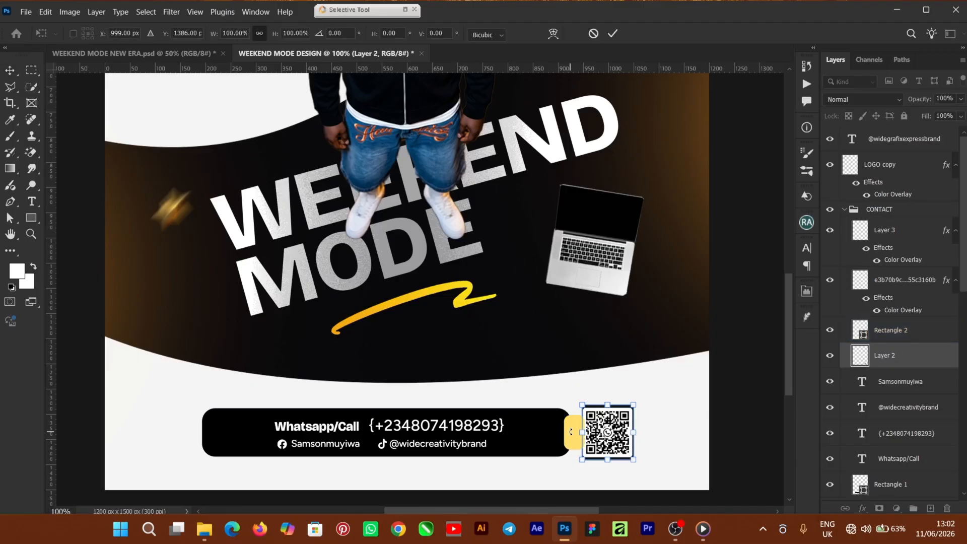
{"action": "left_click", "coordinate": [613, 34]}
{"action": "key", "text": "ctrl+minus"}
{"action": "key", "text": "ctrl+minus"}
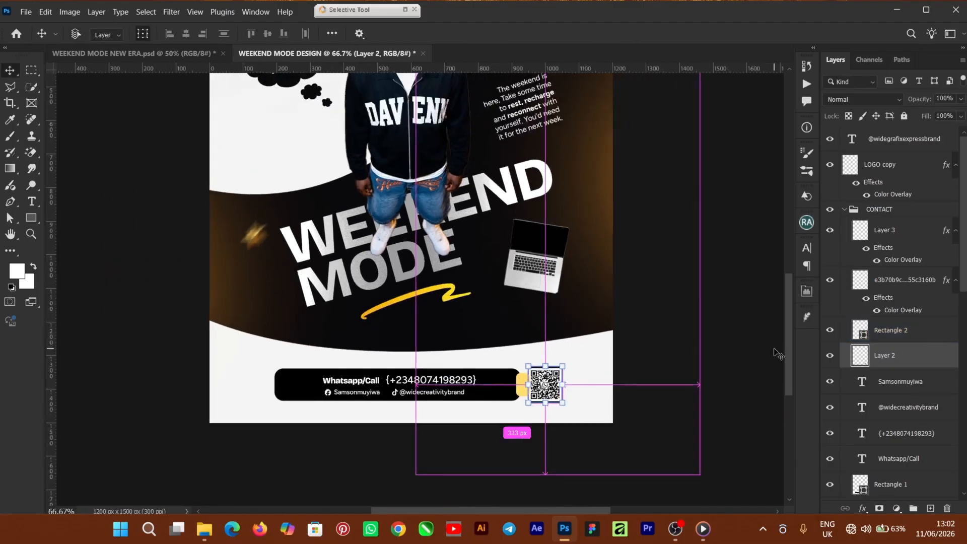
{"action": "scroll", "coordinate": [790, 313], "scroll_direction": "up", "scroll_amount": 2}
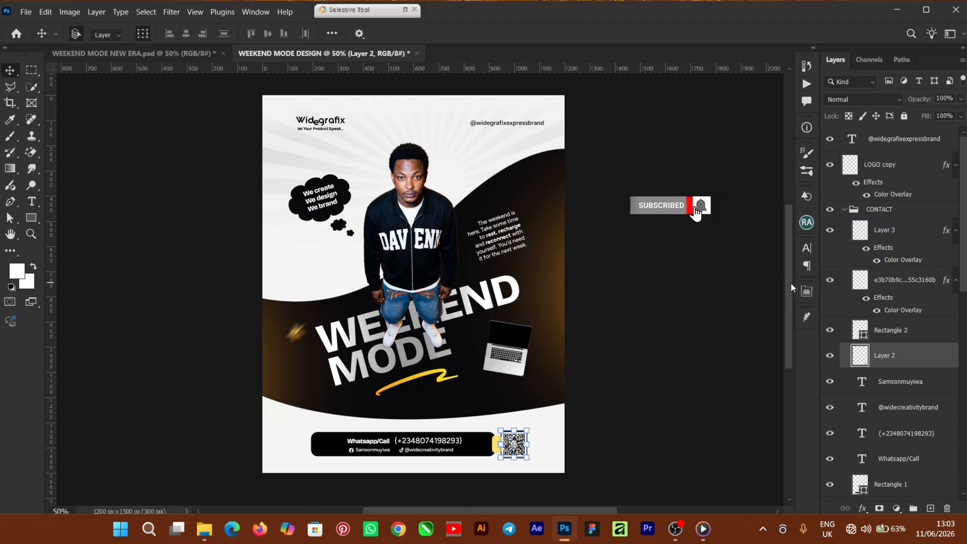
{"action": "scroll", "coordinate": [791, 276], "scroll_direction": "up", "scroll_amount": 1}
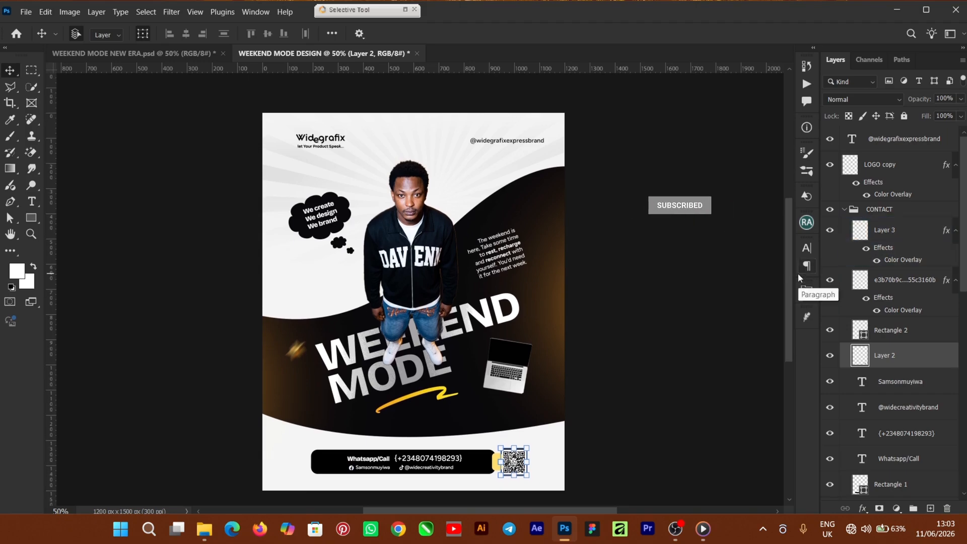